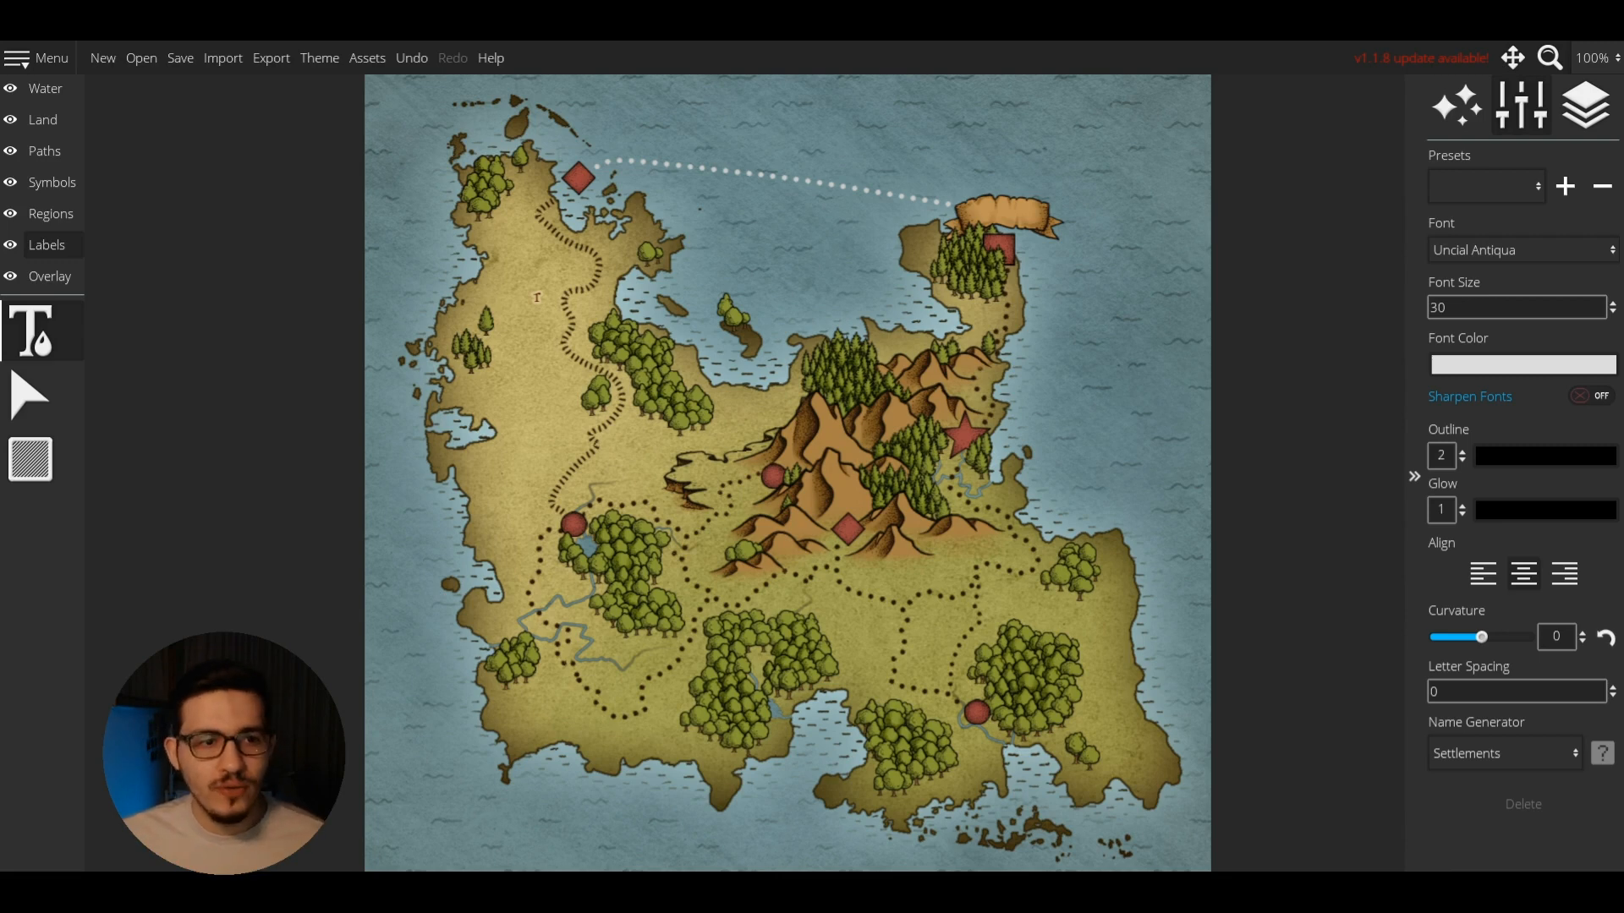
Add a text label reading "Label" just above the diamond marker on the northwestern coast.
{"action": "left_click", "coordinate": [49, 317]}
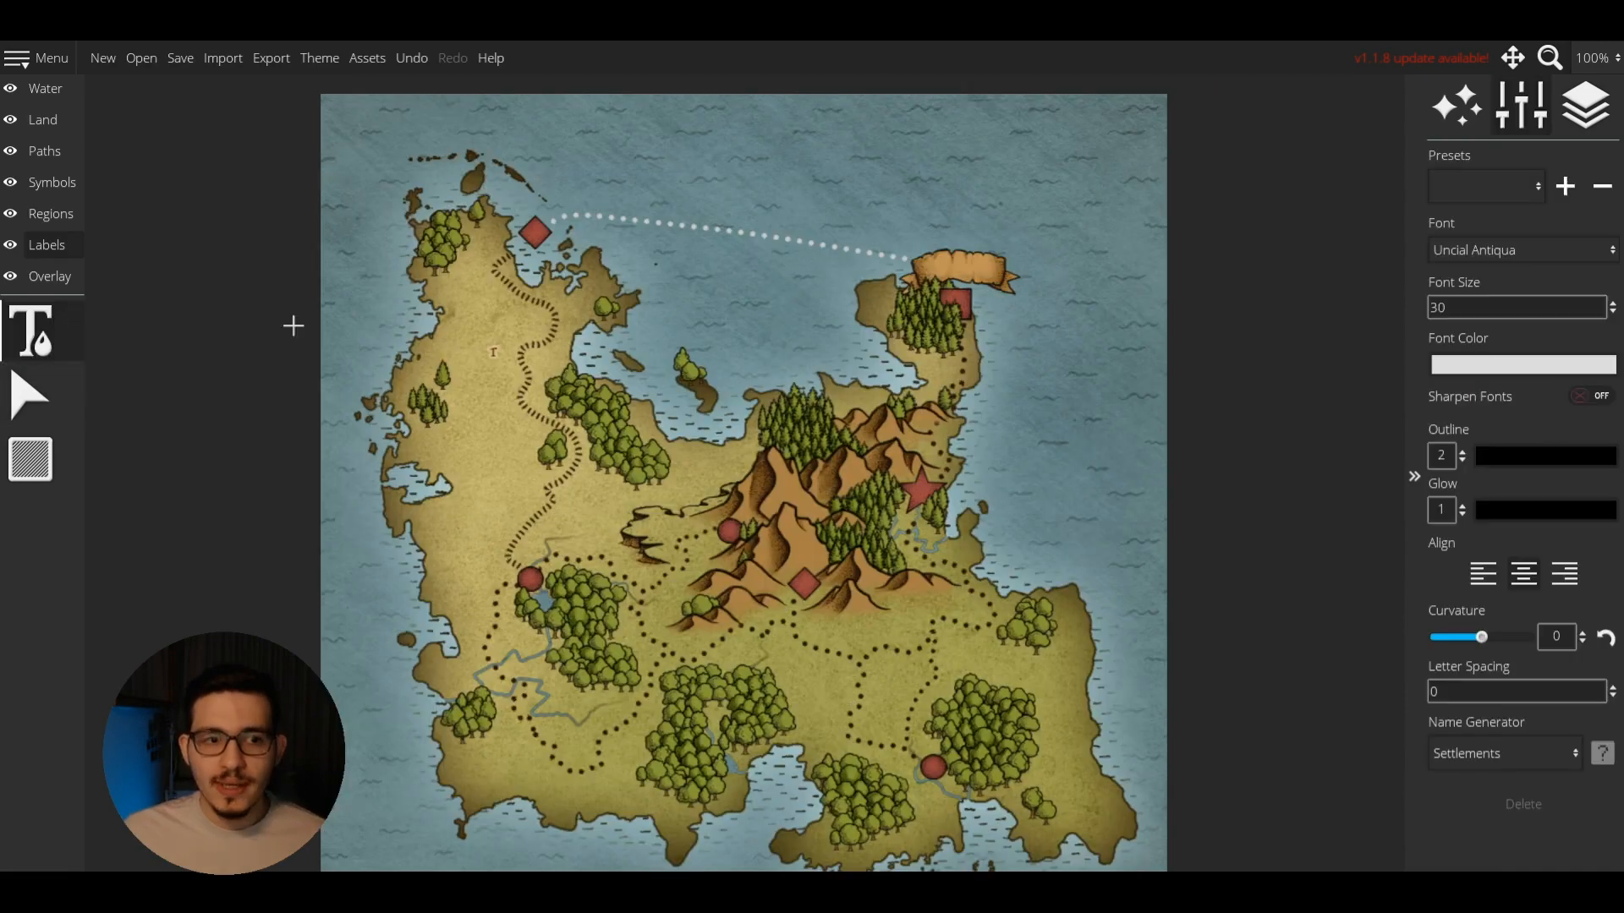
{"action": "left_click", "coordinate": [531, 206]}
{"action": "type", "text": "Label"}
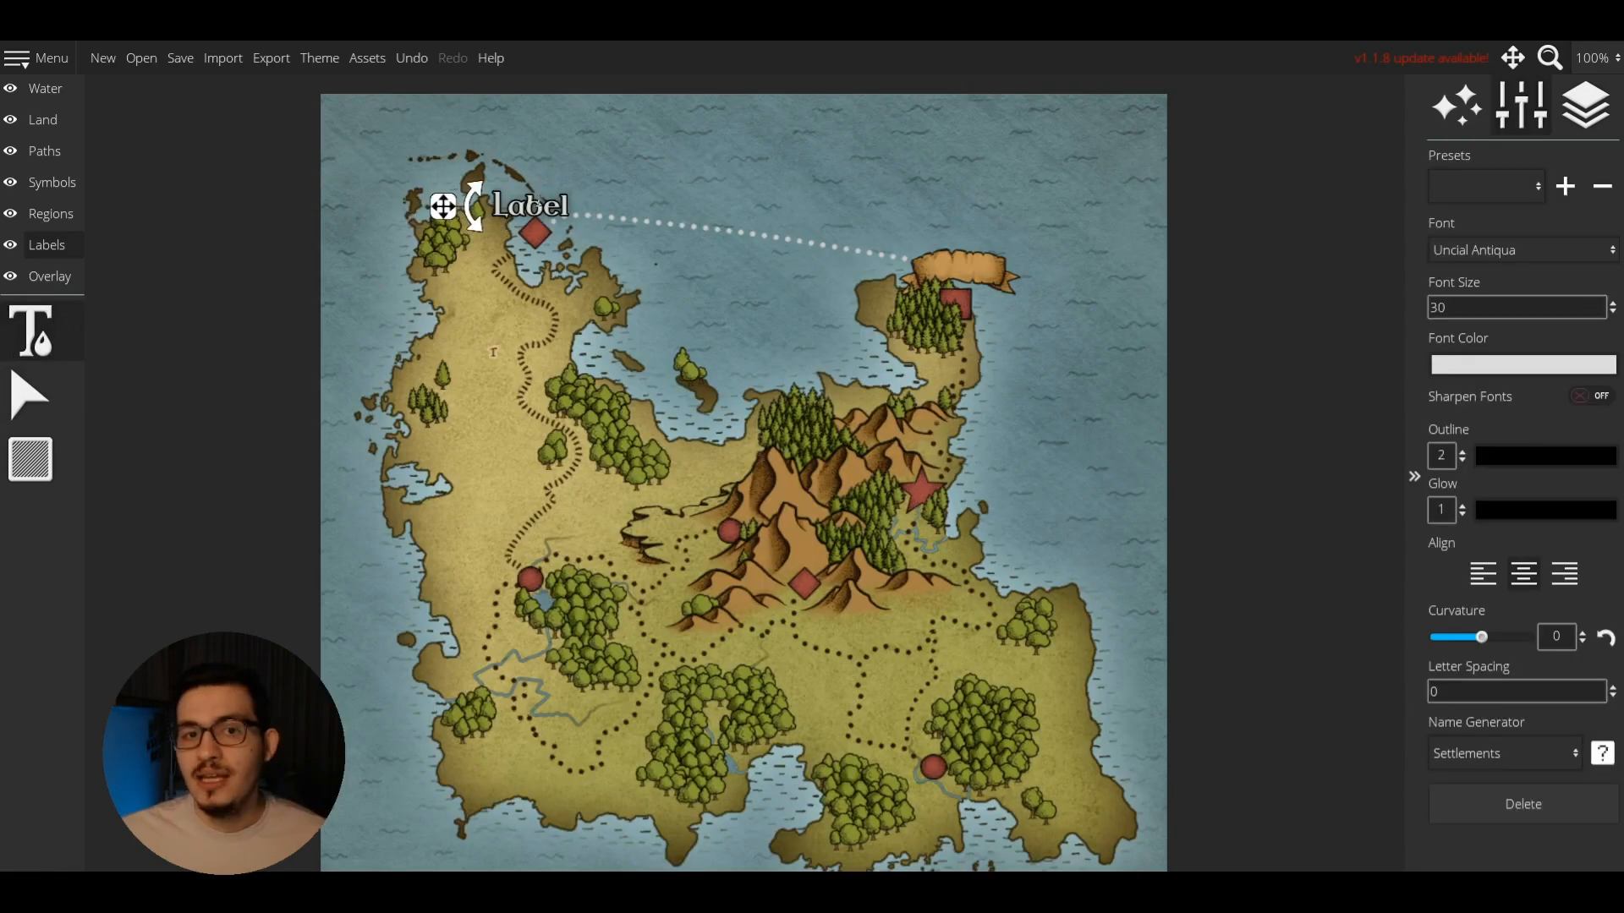
{"action": "left_click_drag", "start_coordinate": [455, 212], "coordinate": [459, 207]}
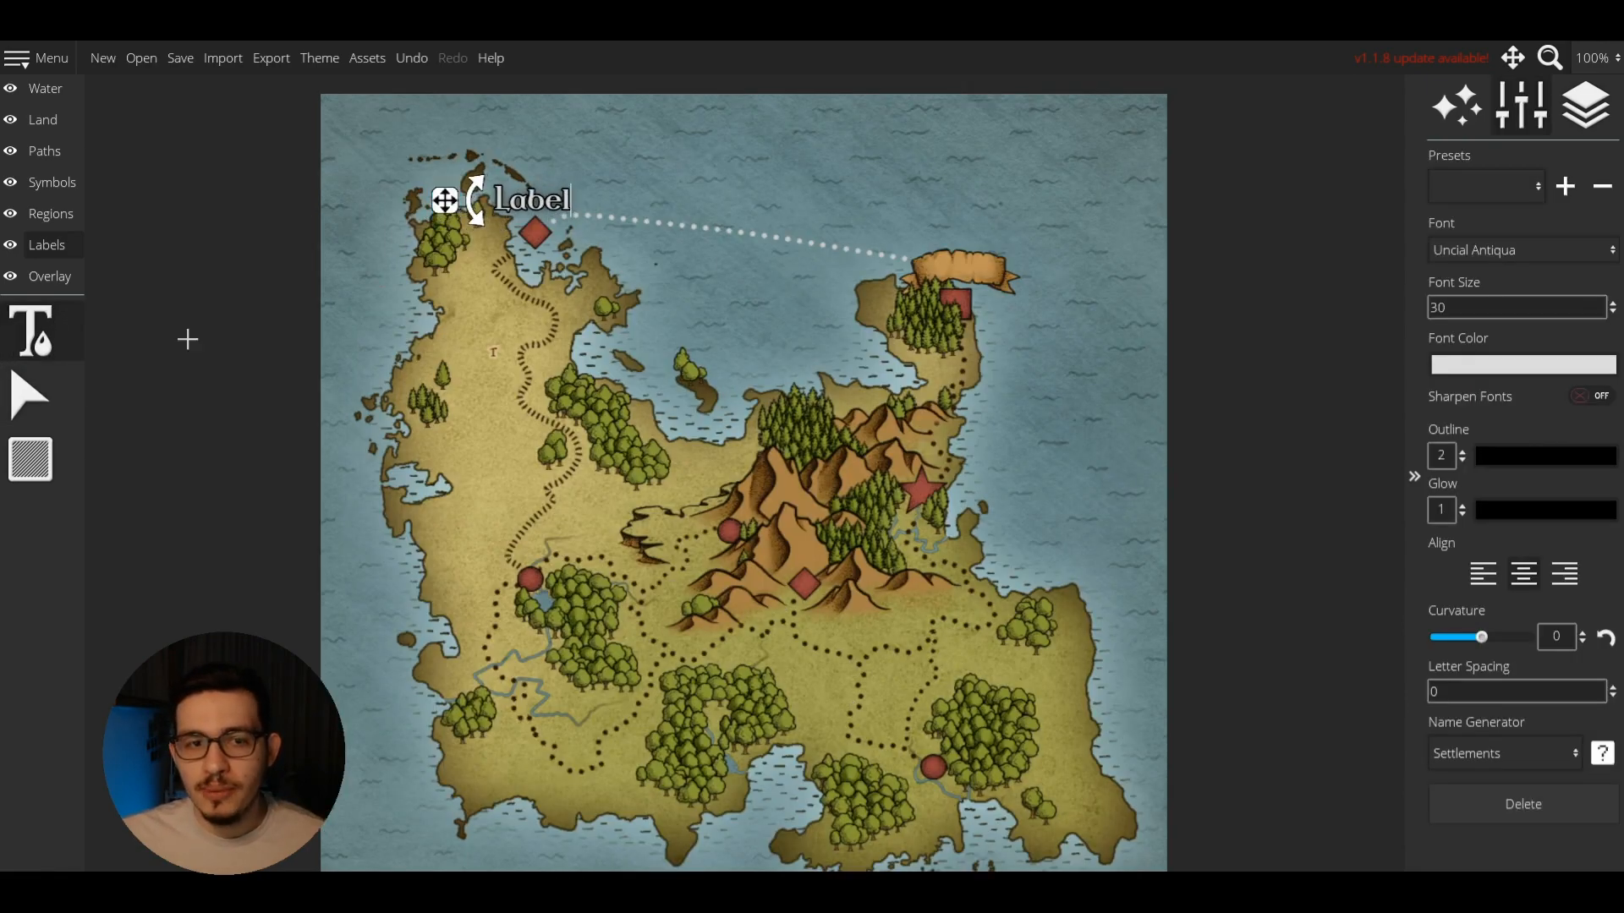
Add a second label reading "Label", place it on the northeastern ribbon banner, and set its curvature to 0.1 and letter spacing to 4.
{"action": "left_click", "coordinate": [38, 389]}
{"action": "left_click", "coordinate": [34, 329]}
{"action": "left_click", "coordinate": [966, 183]}
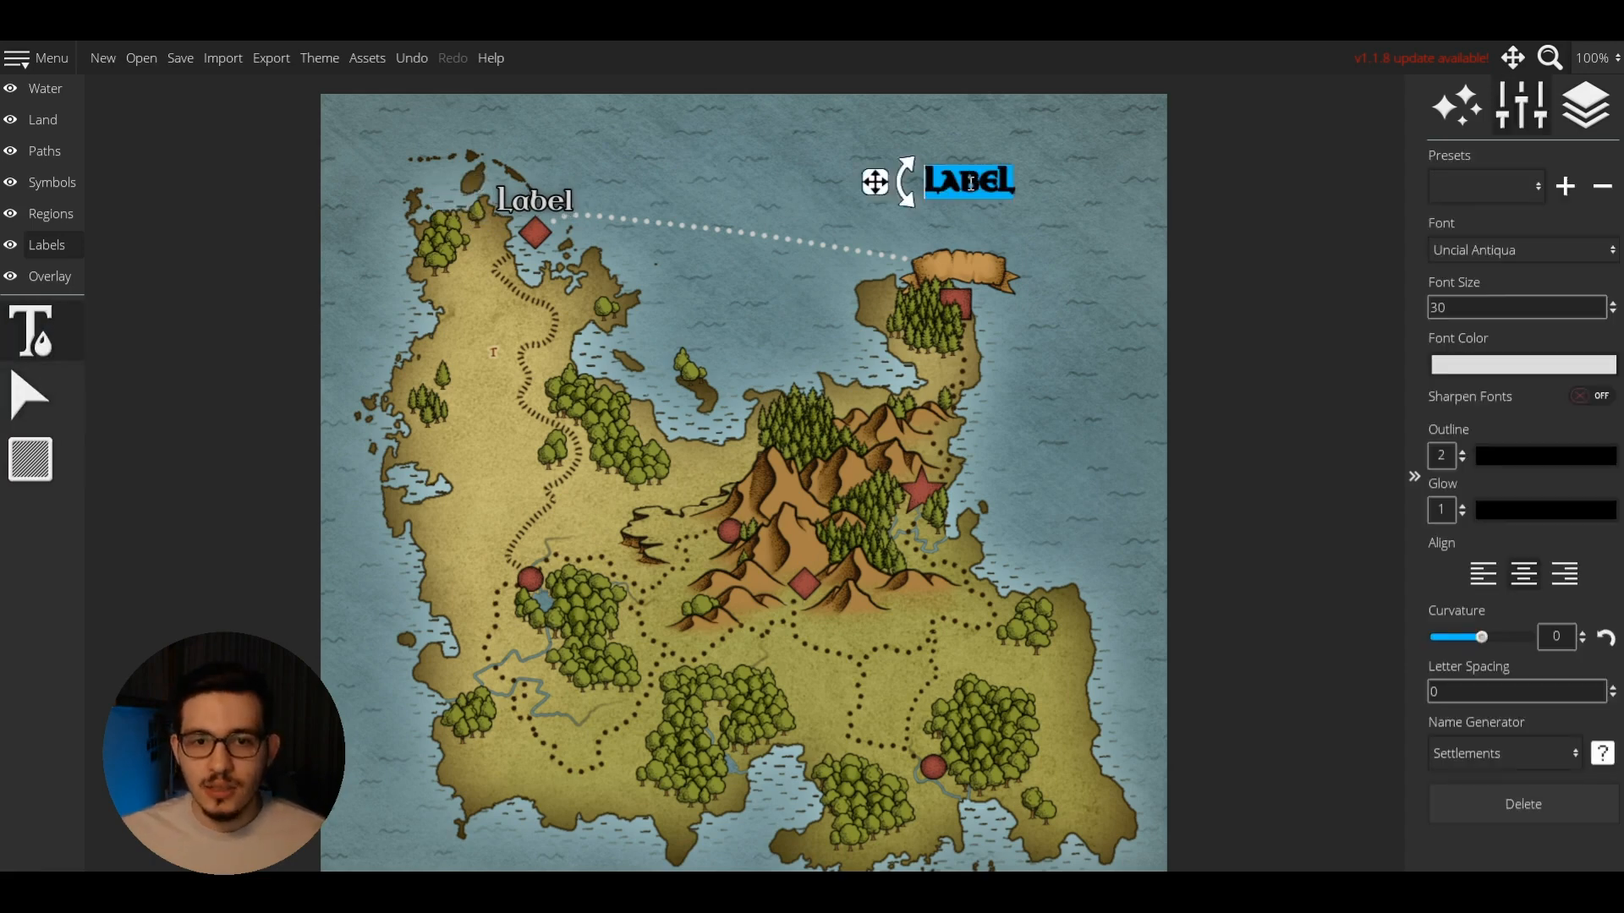
{"action": "type", "text": "Label"}
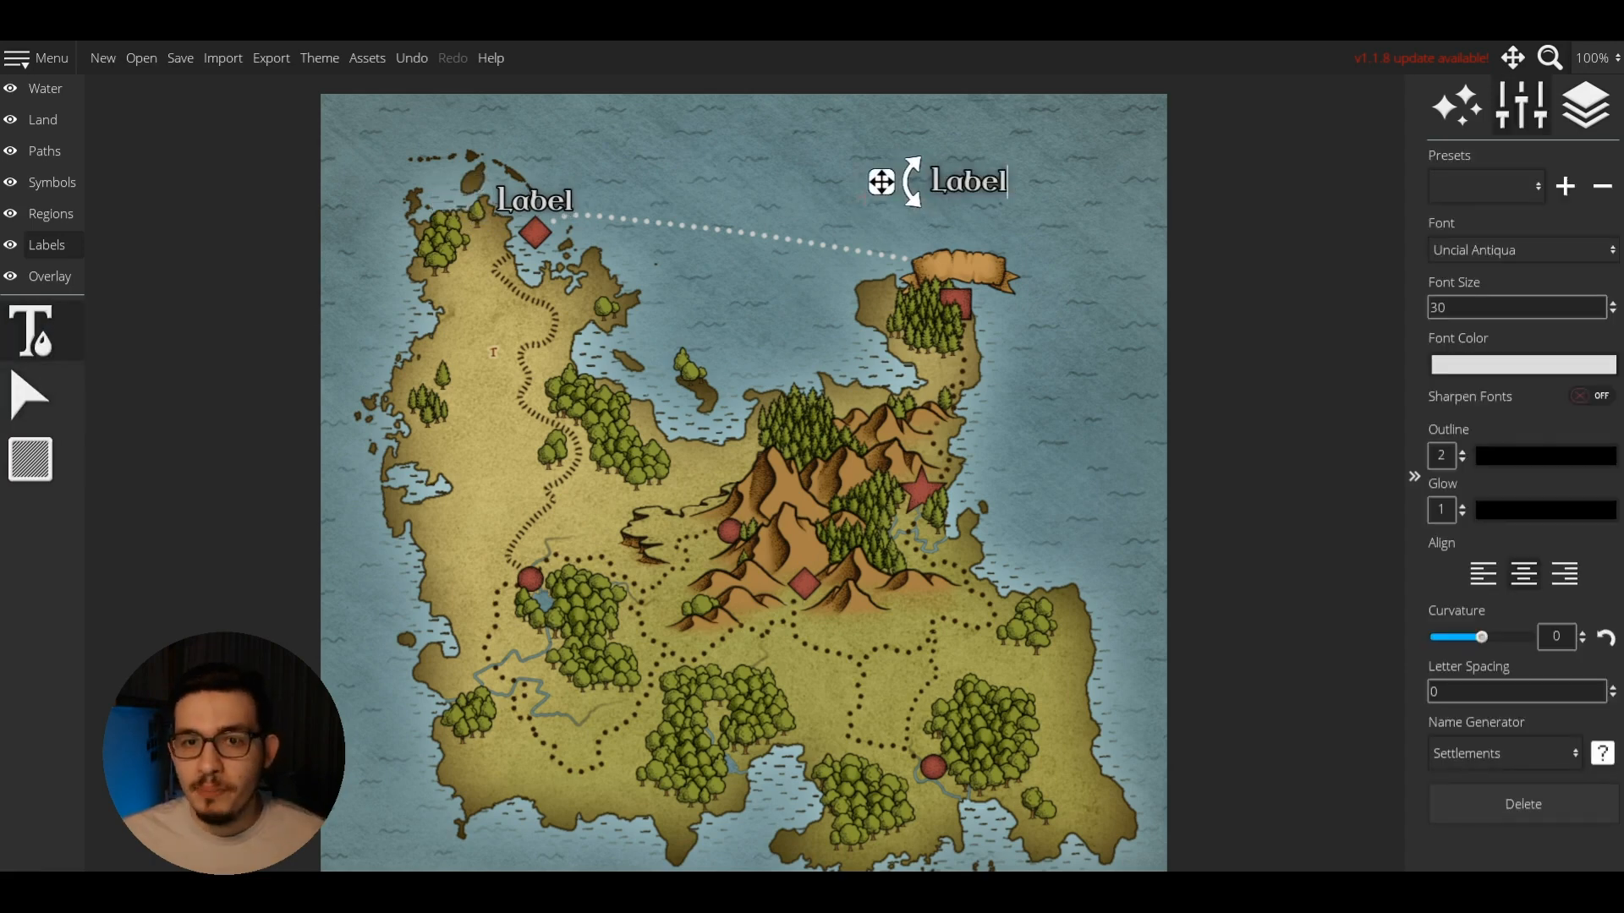
{"action": "left_click_drag", "start_coordinate": [881, 186], "coordinate": [870, 277]}
{"action": "left_click", "coordinate": [1583, 633]}
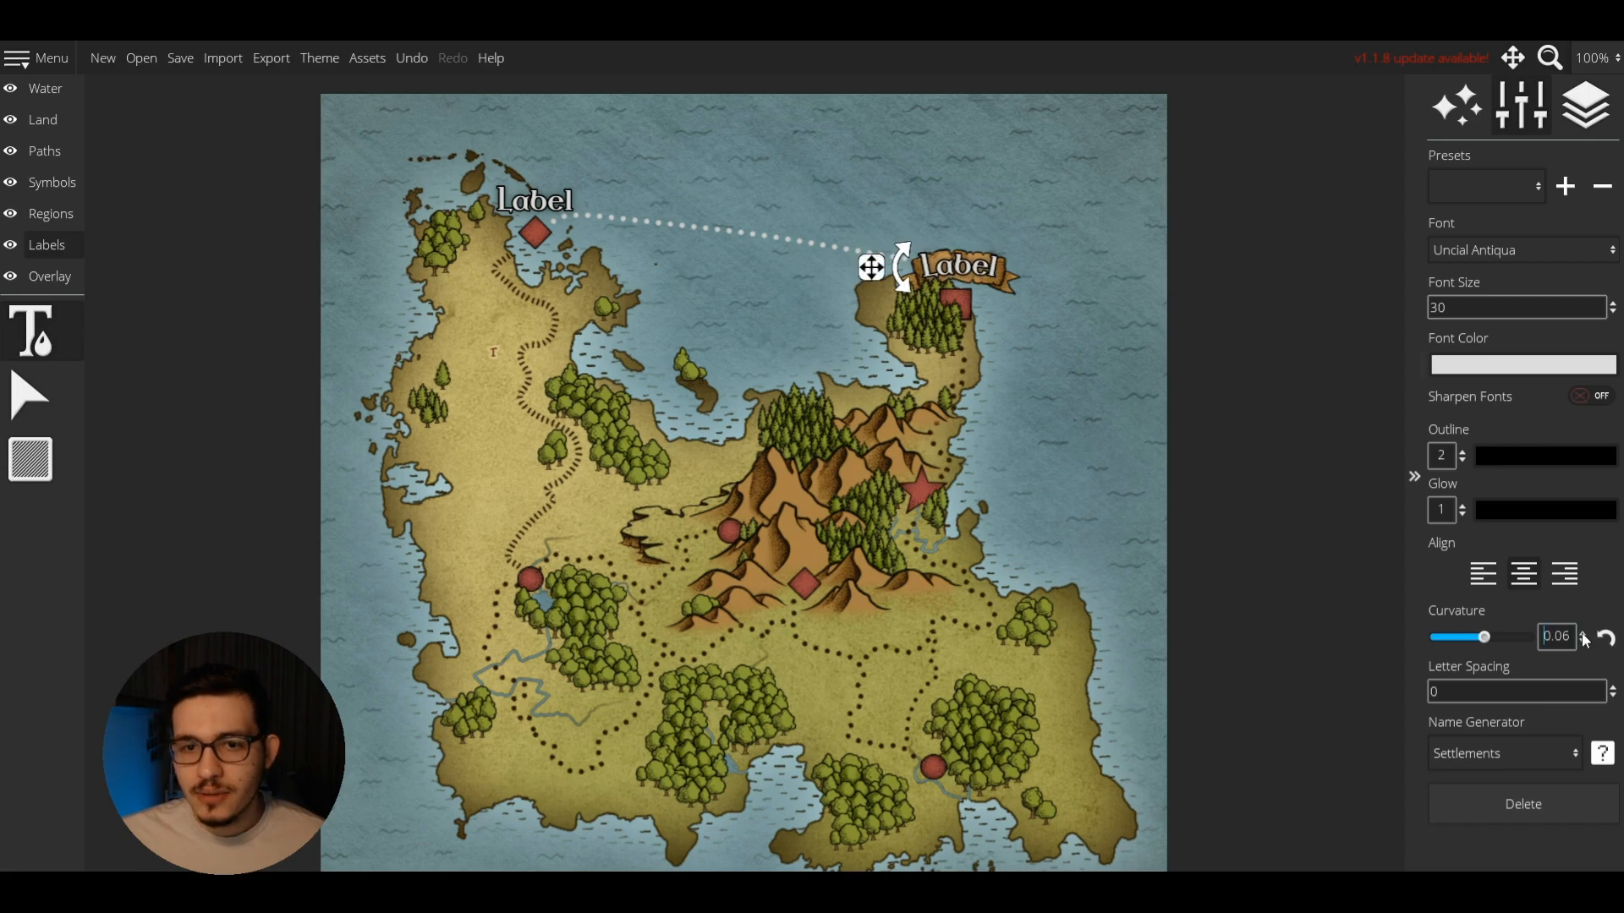
{"action": "left_click", "coordinate": [262, 275]}
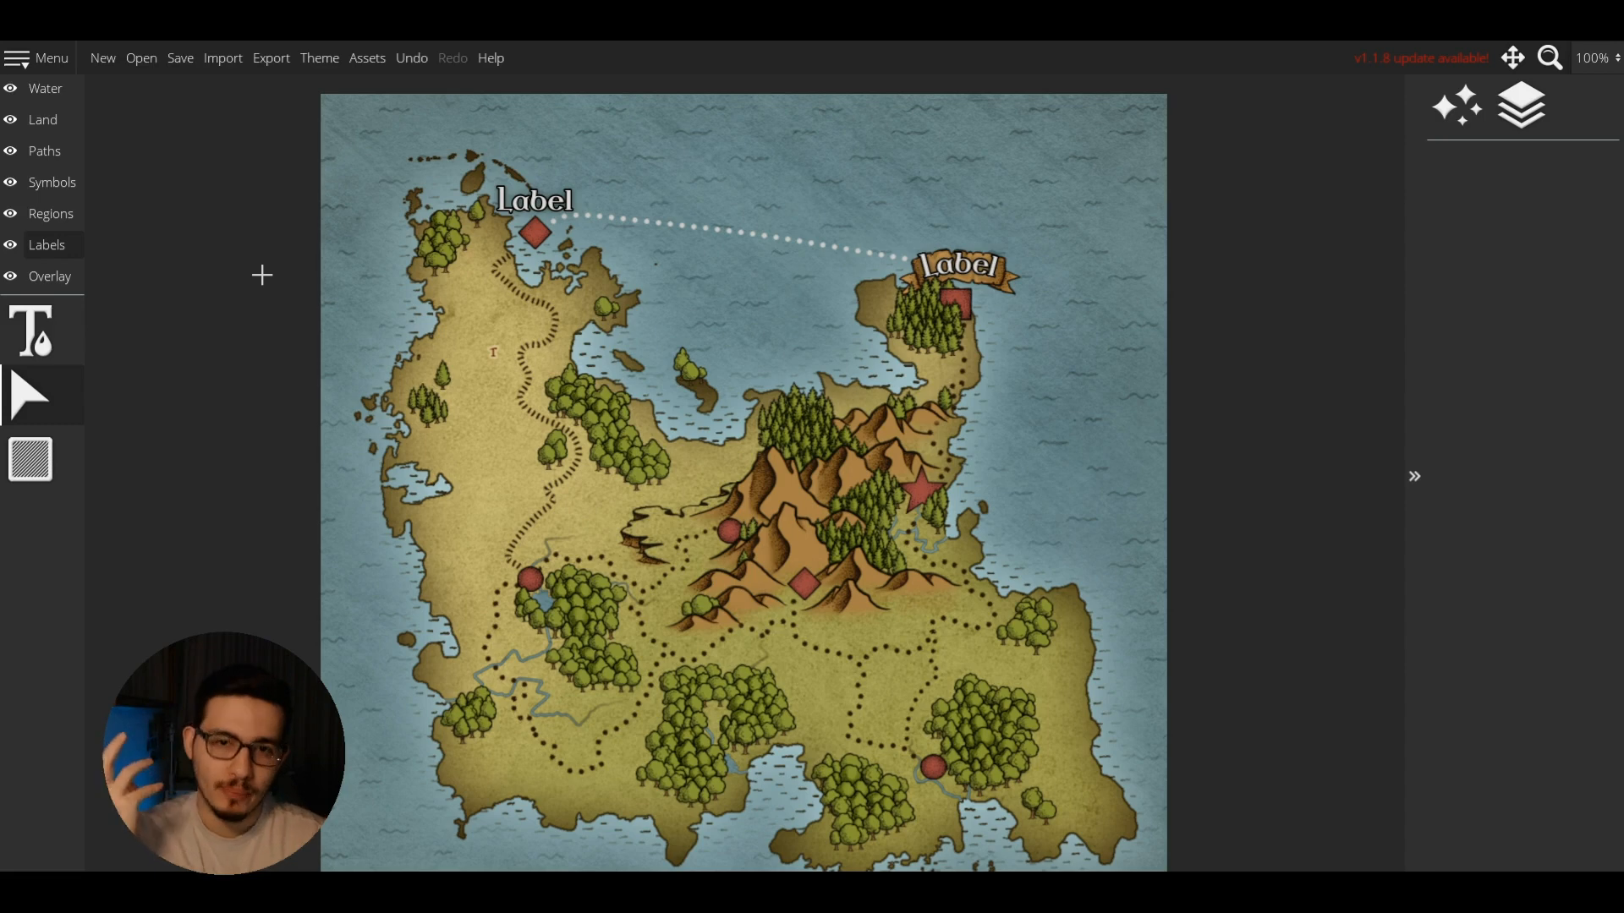
Add a label reading "A" and centre it on the round marker at the southern end of the western road.
{"action": "scroll", "coordinate": [739, 345], "scroll_direction": "down", "scroll_amount": 1}
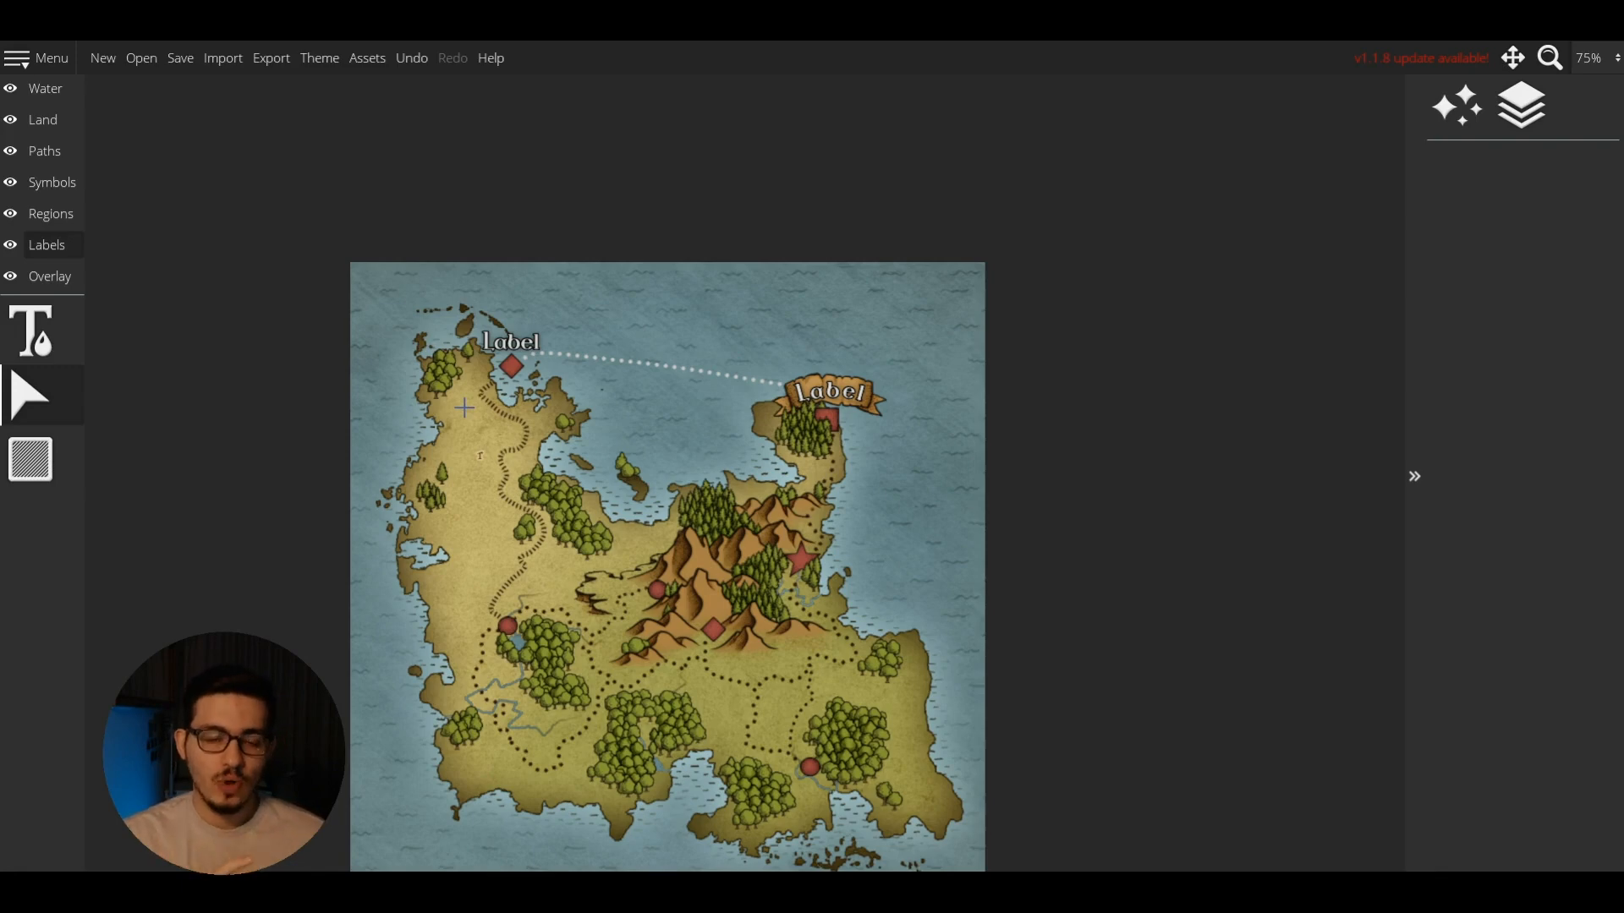
{"action": "left_click", "coordinate": [31, 338]}
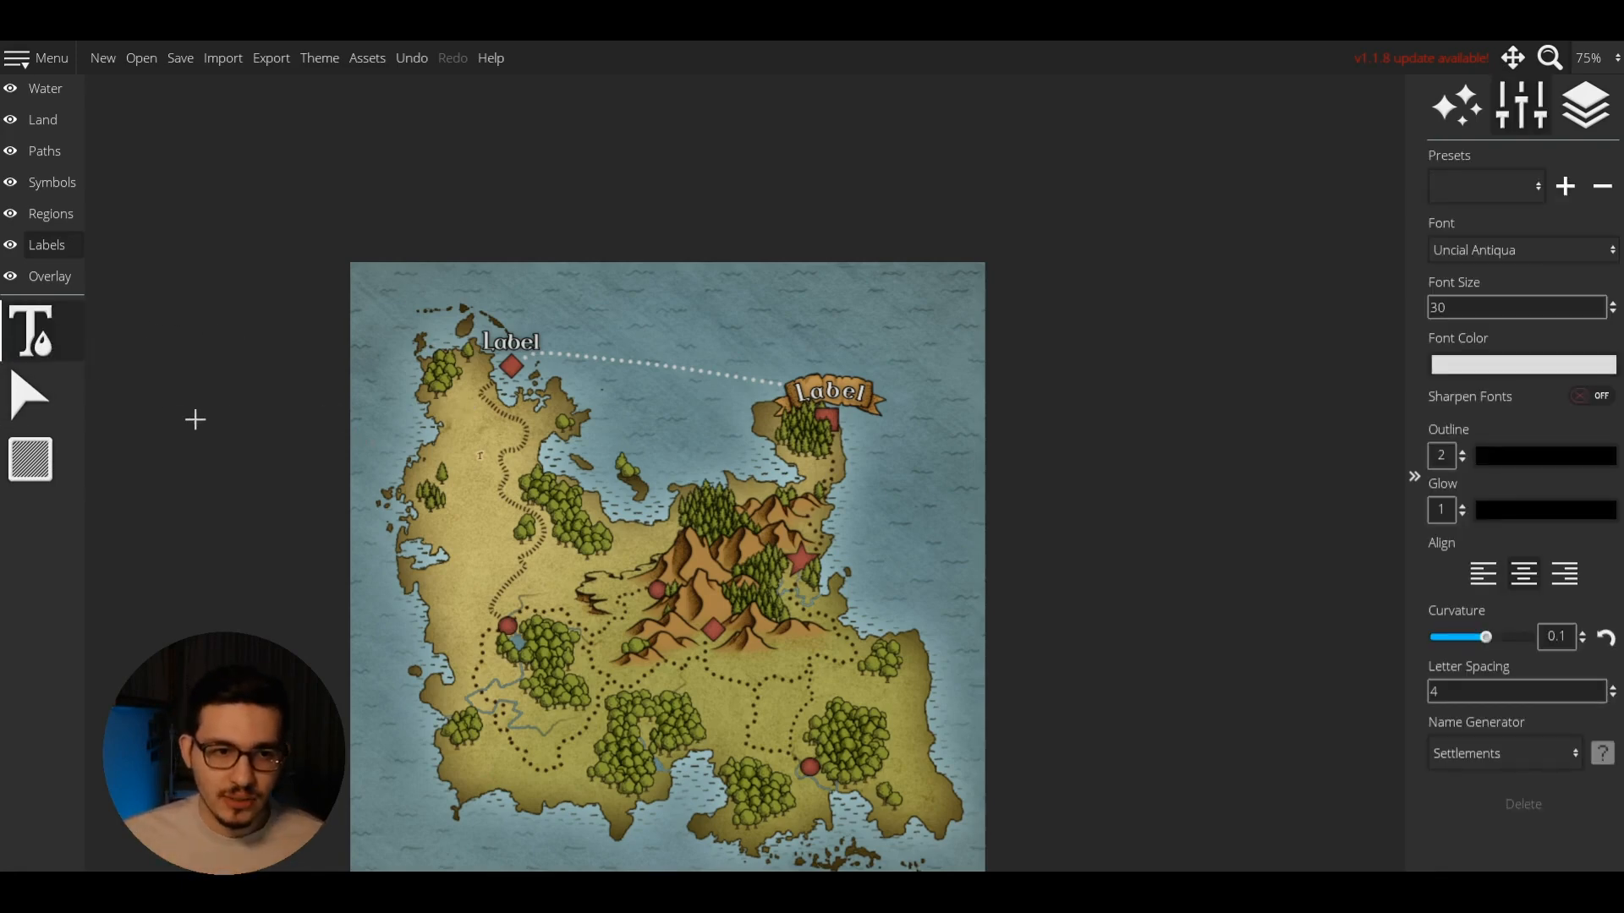
{"action": "left_click", "coordinate": [78, 383]}
{"action": "left_click_drag", "start_coordinate": [435, 420], "coordinate": [562, 517]}
{"action": "key", "text": "l"}
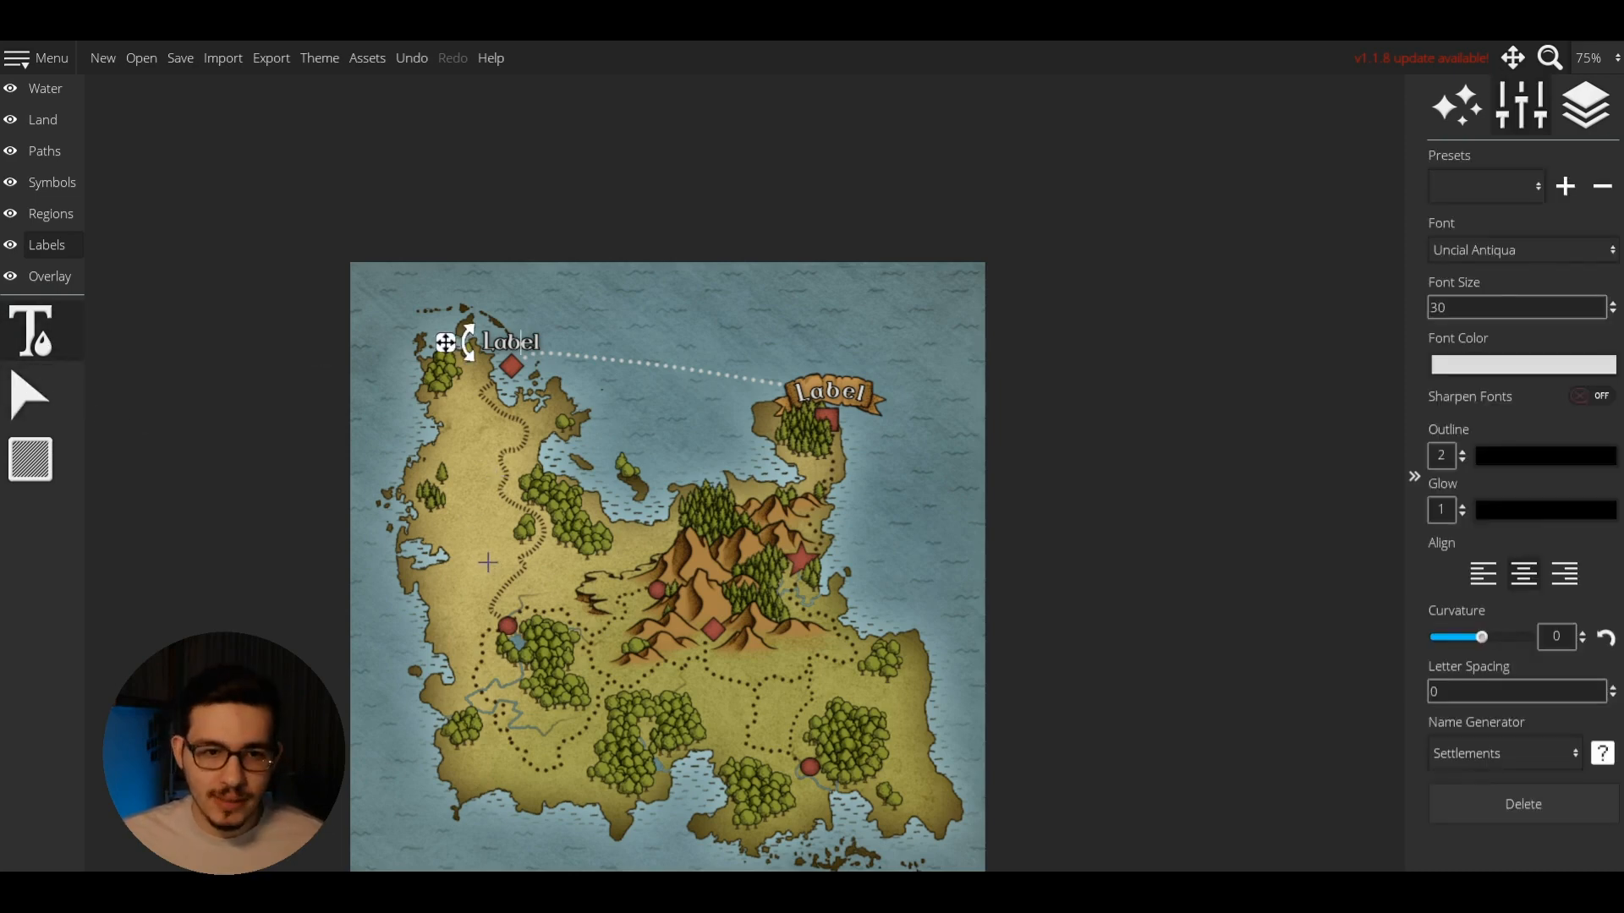
{"action": "left_click", "coordinate": [503, 601]}
{"action": "type", "text": "A"}
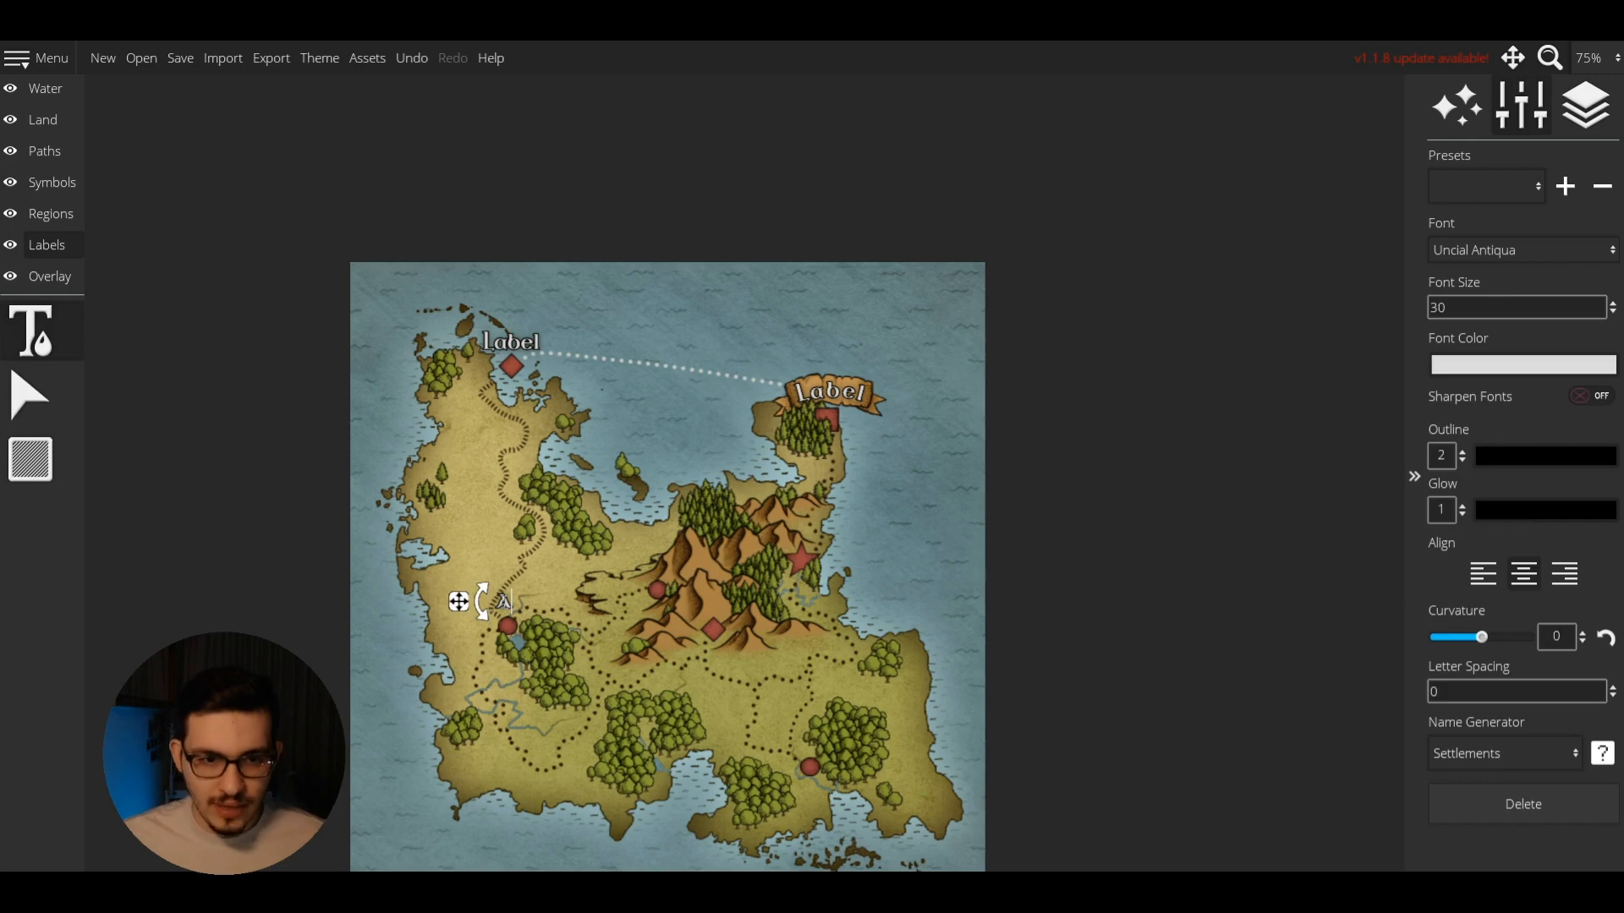
{"action": "scroll", "coordinate": [459, 602], "scroll_direction": "up", "scroll_amount": 2}
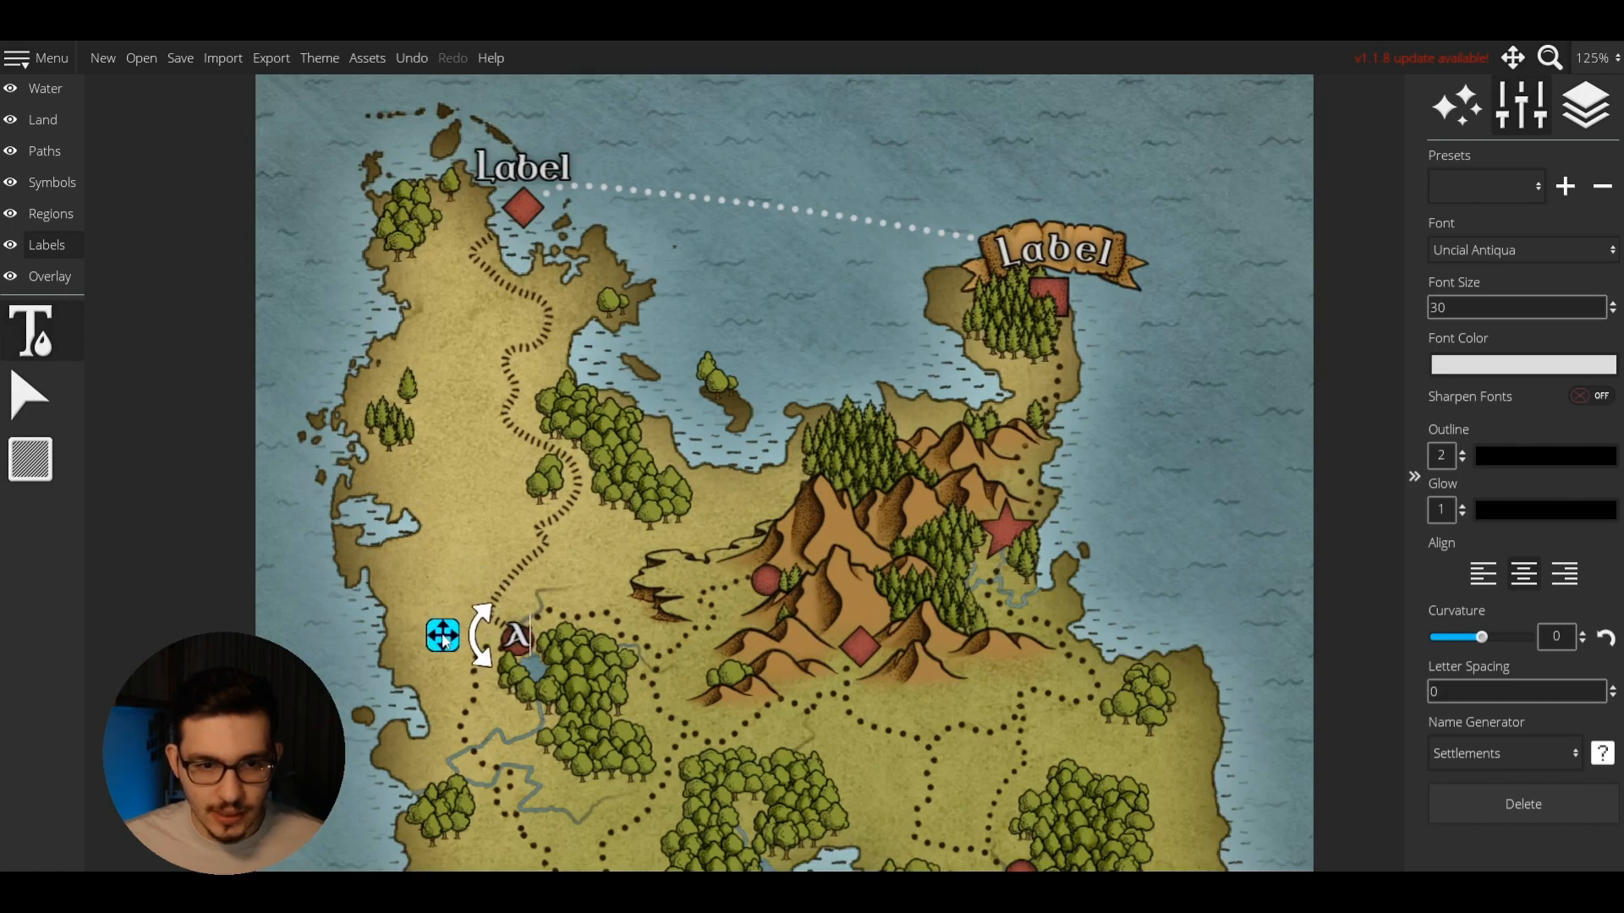
{"action": "mouse_move", "coordinate": [444, 640]}
{"action": "left_mouse_down"}
{"action": "mouse_move", "coordinate": [444, 609]}
{"action": "mouse_move", "coordinate": [444, 638]}
{"action": "left_mouse_up"}
Add a label reading "3" and place it on the round marker at the western edge of the mountains.
{"action": "left_click", "coordinate": [573, 509]}
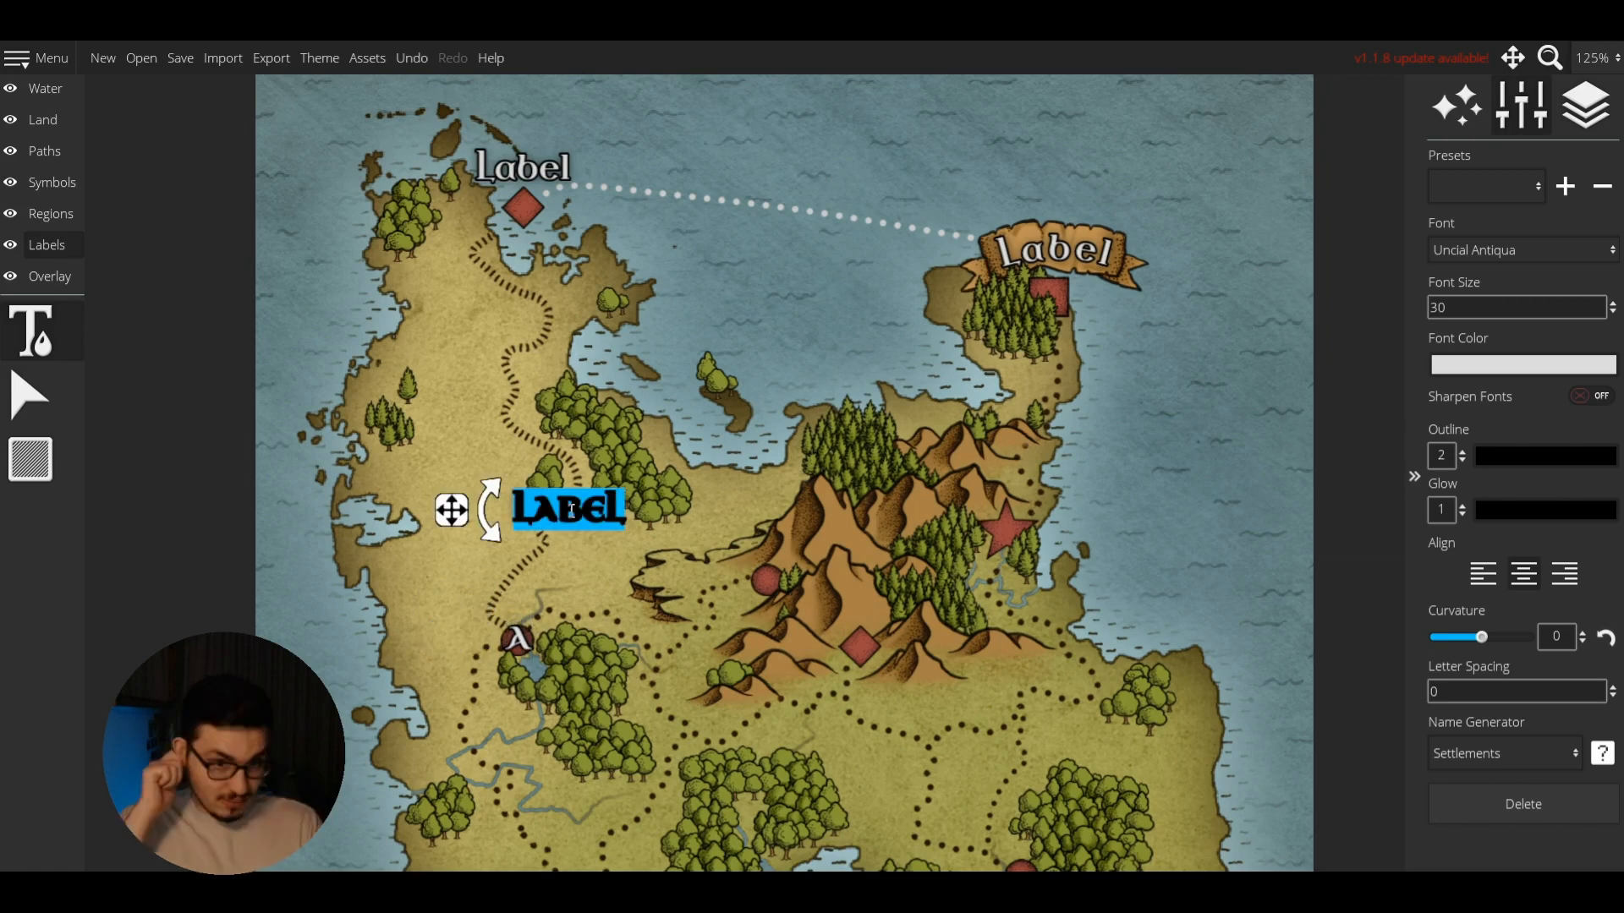
{"action": "key", "text": "BackSpace"}
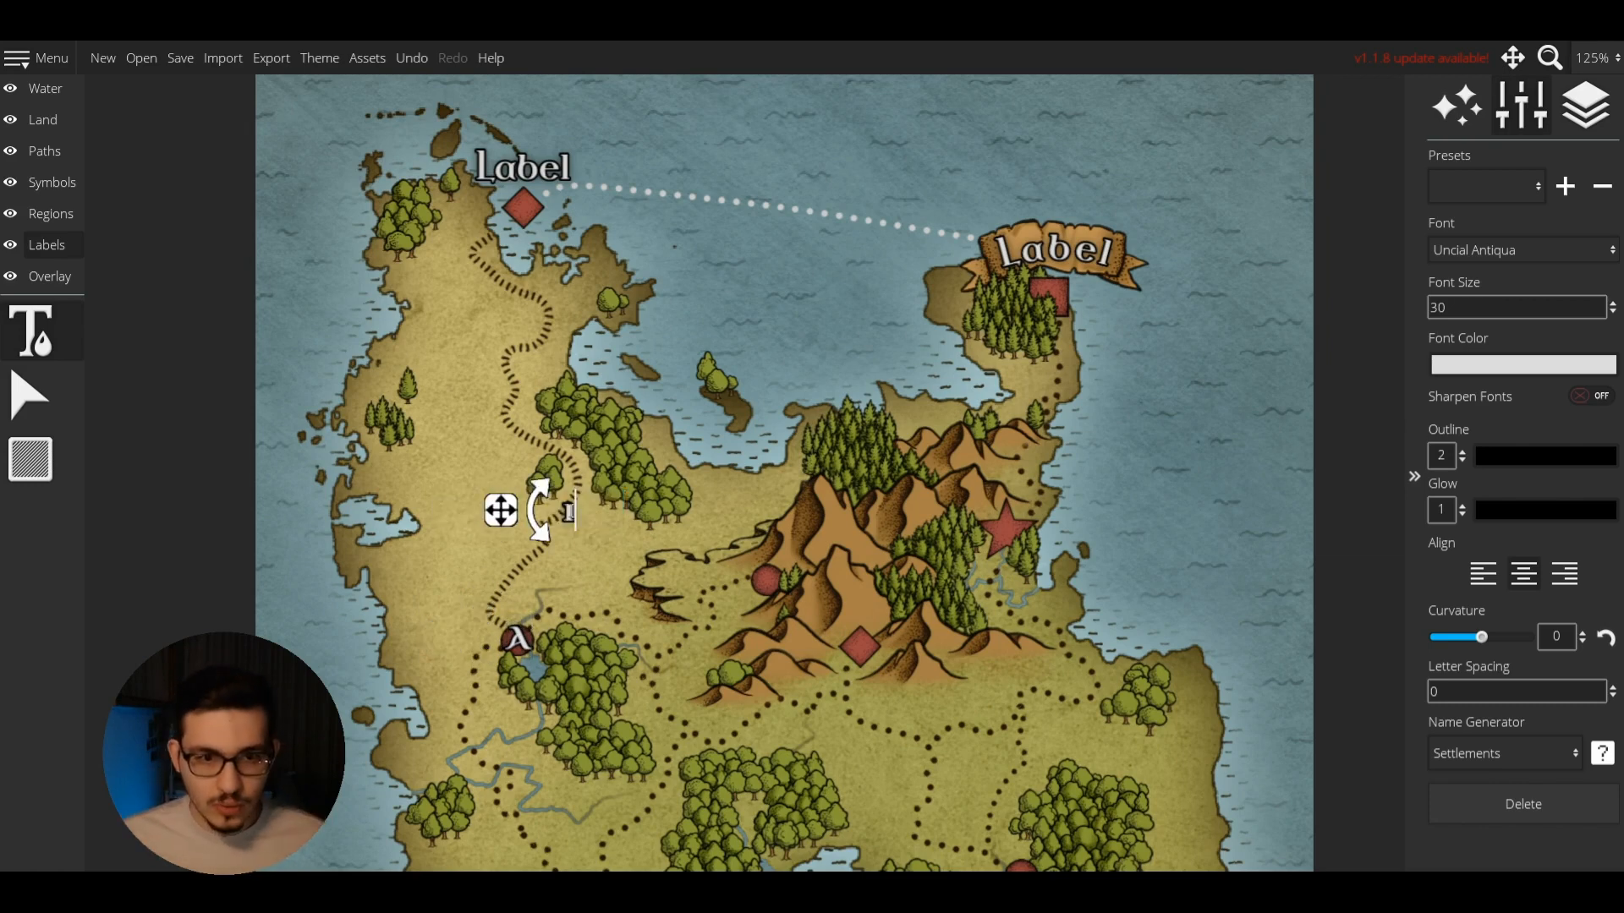
{"action": "type", "text": "3"}
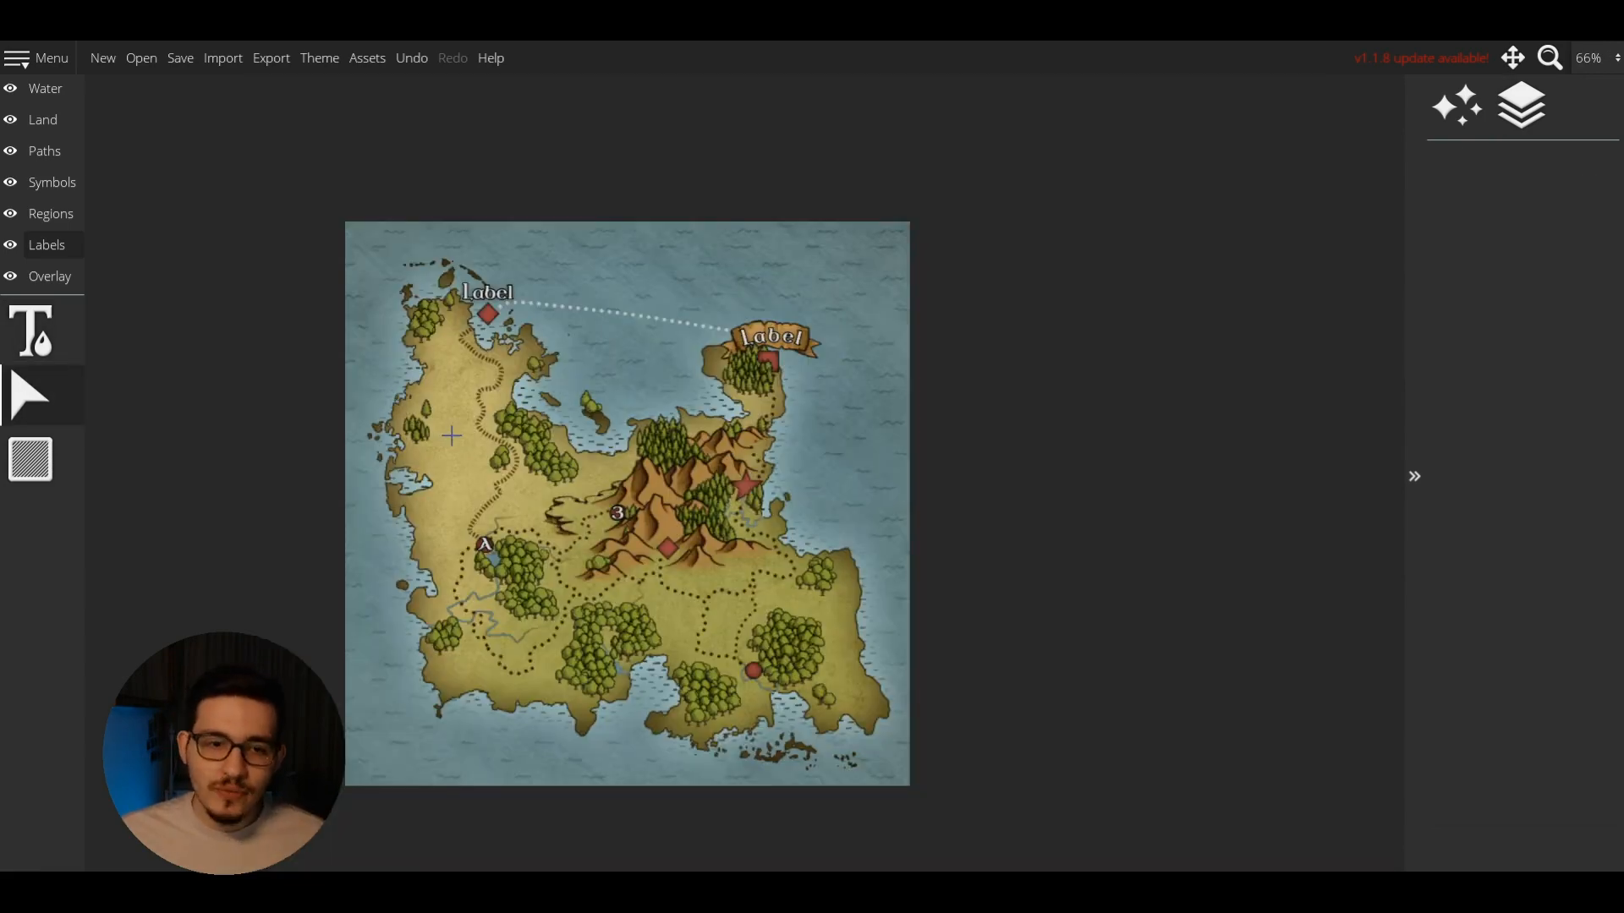
Draw a parchment legend box with a dashed border in the map's southwest corner and set its scale to 0.25.
{"action": "mouse_move", "coordinate": [451, 436]}
{"action": "left_mouse_down"}
{"action": "mouse_move", "coordinate": [469, 416]}
{"action": "mouse_move", "coordinate": [453, 464]}
{"action": "left_mouse_up"}
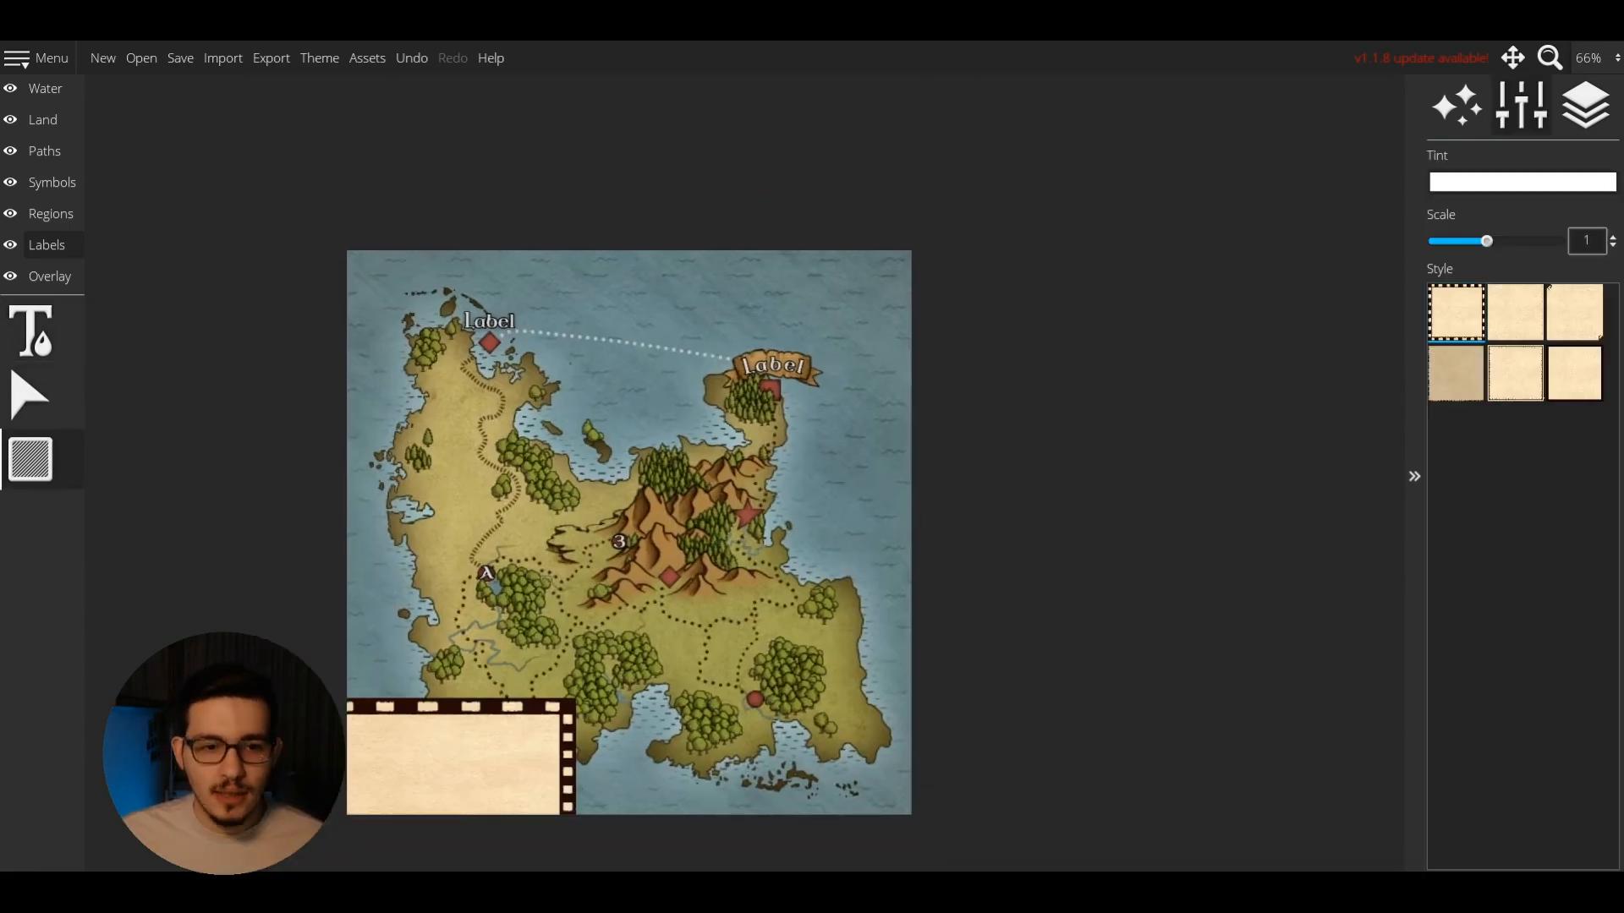
{"action": "left_click_drag", "start_coordinate": [1460, 252], "coordinate": [1422, 247]}
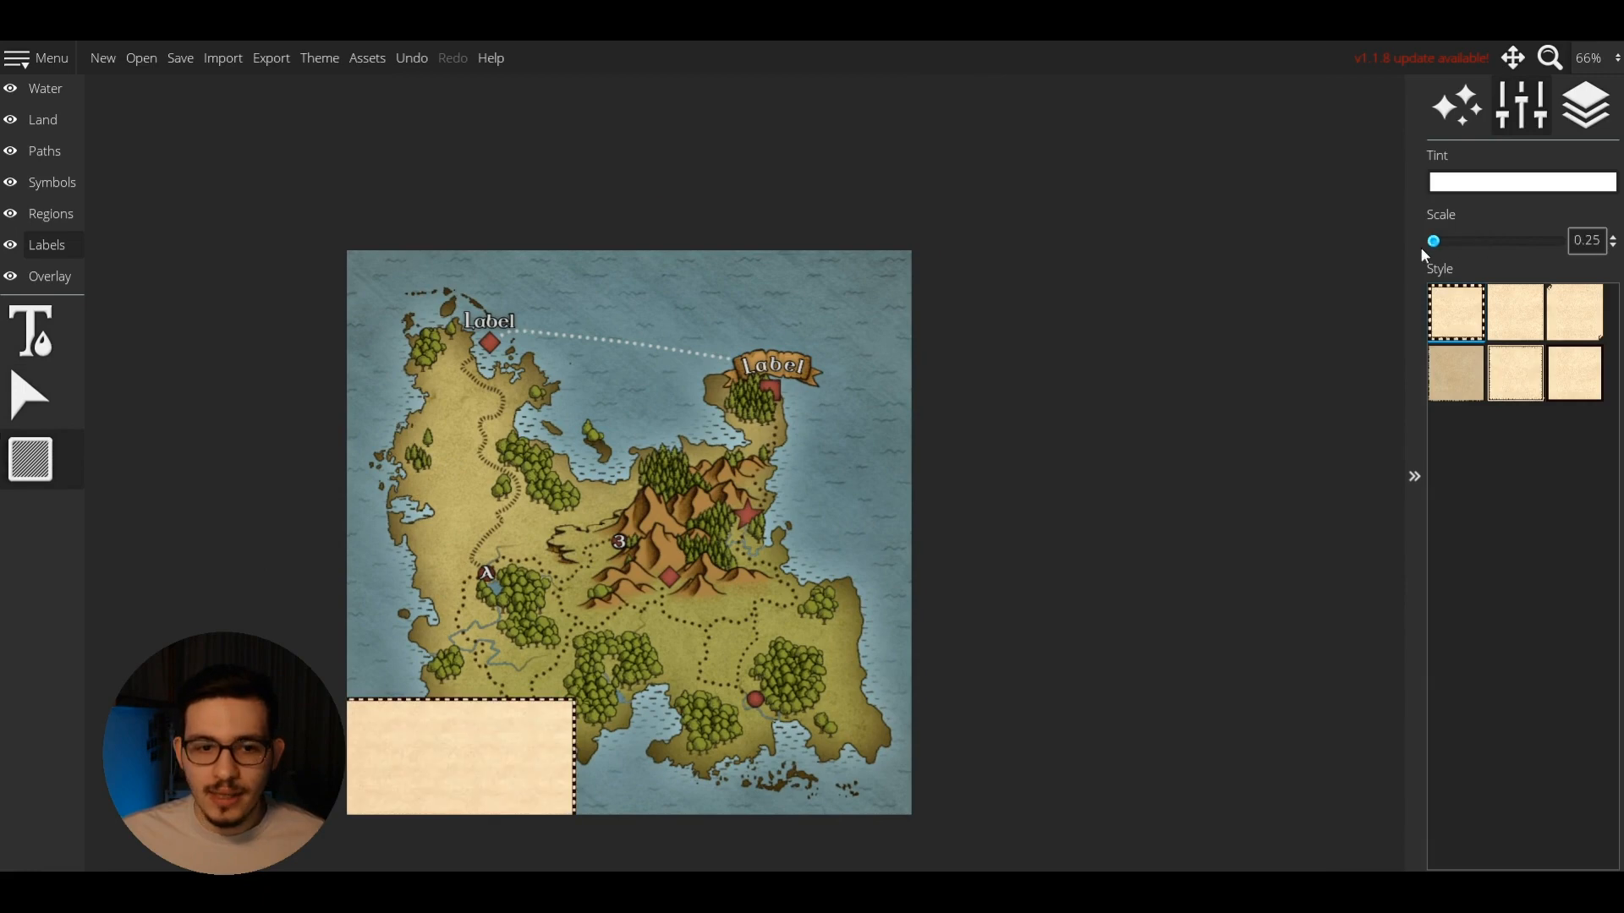
{"action": "left_click_drag", "start_coordinate": [448, 774], "coordinate": [501, 745]}
{"action": "left_click", "coordinate": [44, 394]}
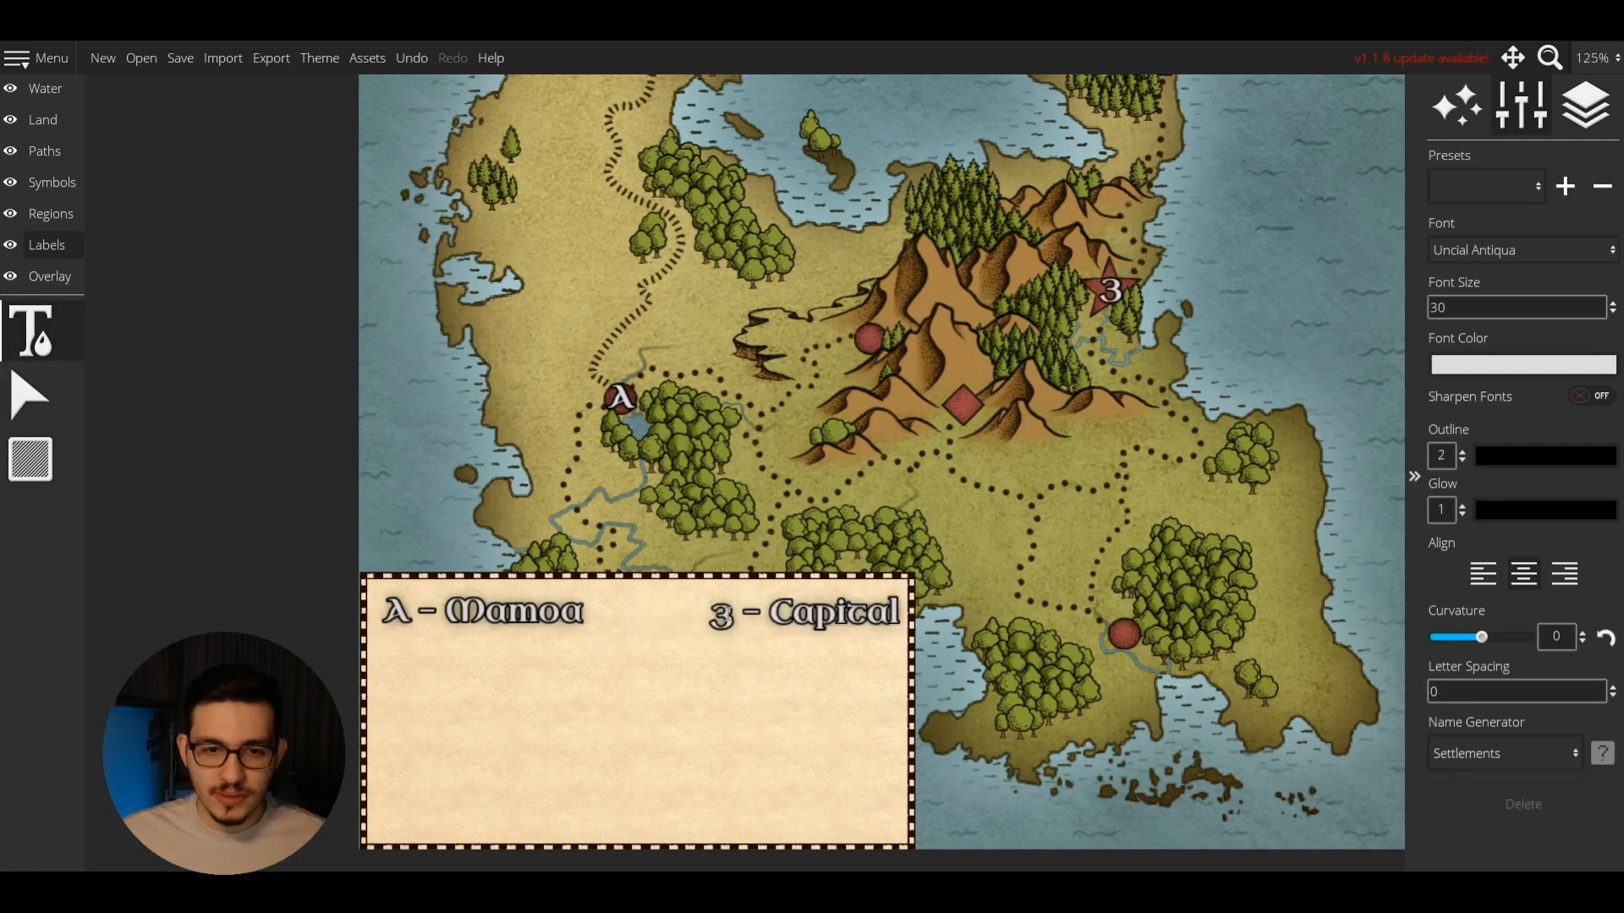
Change "3" to "C" in the legend entry and on the star marker, and clear the stray "adadada" label's text.
{"action": "left_click", "coordinate": [719, 613]}
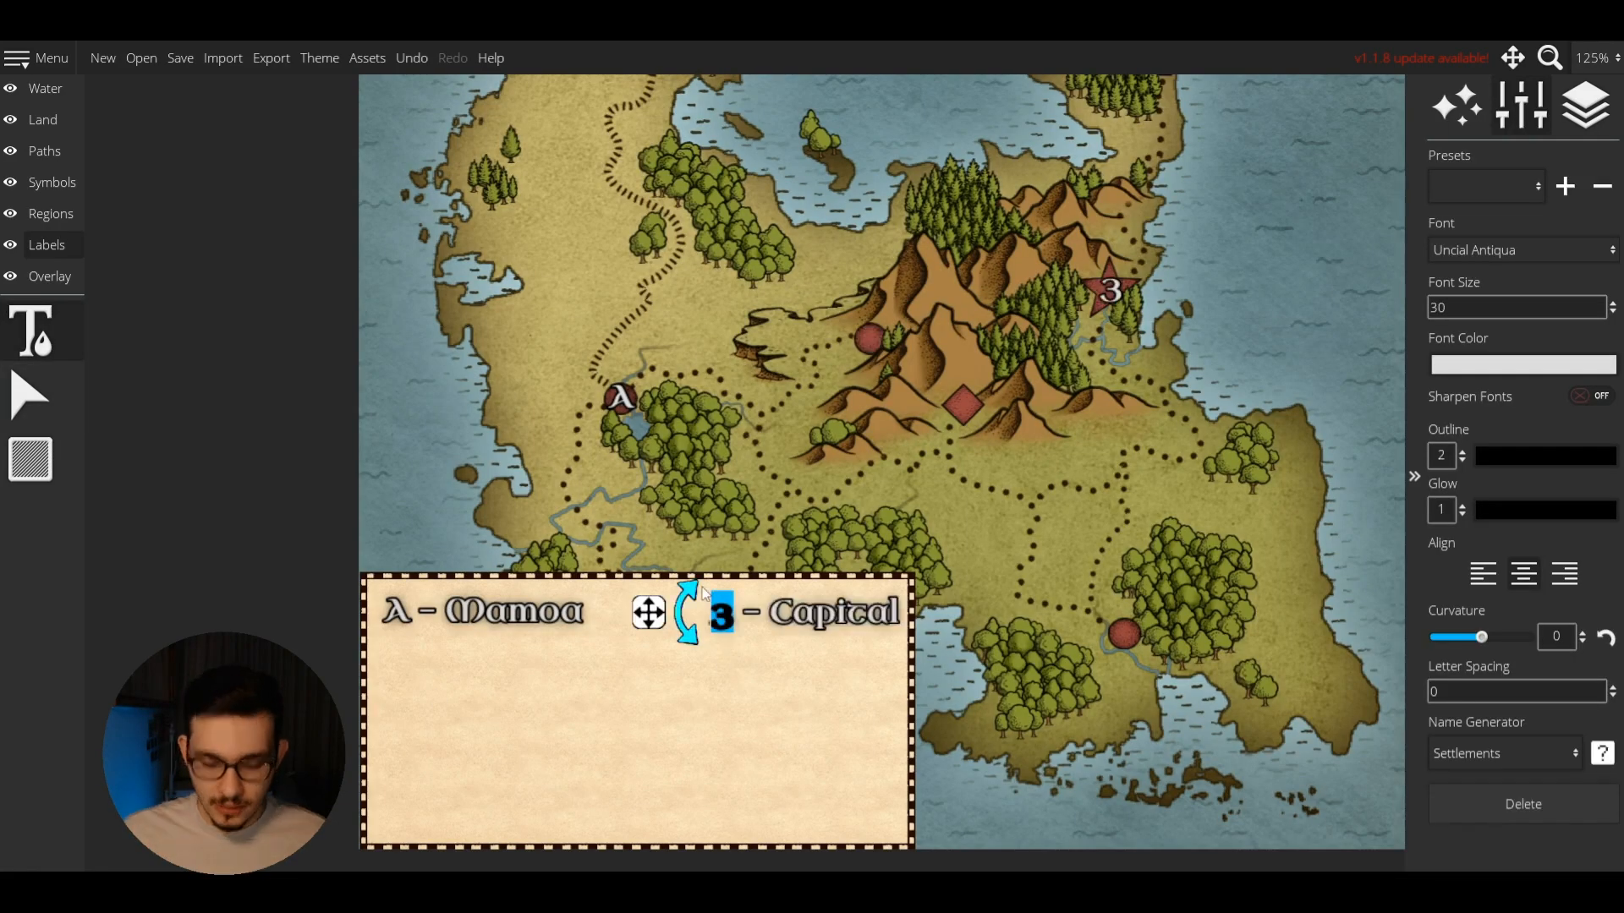
{"action": "left_click", "coordinate": [1111, 289]}
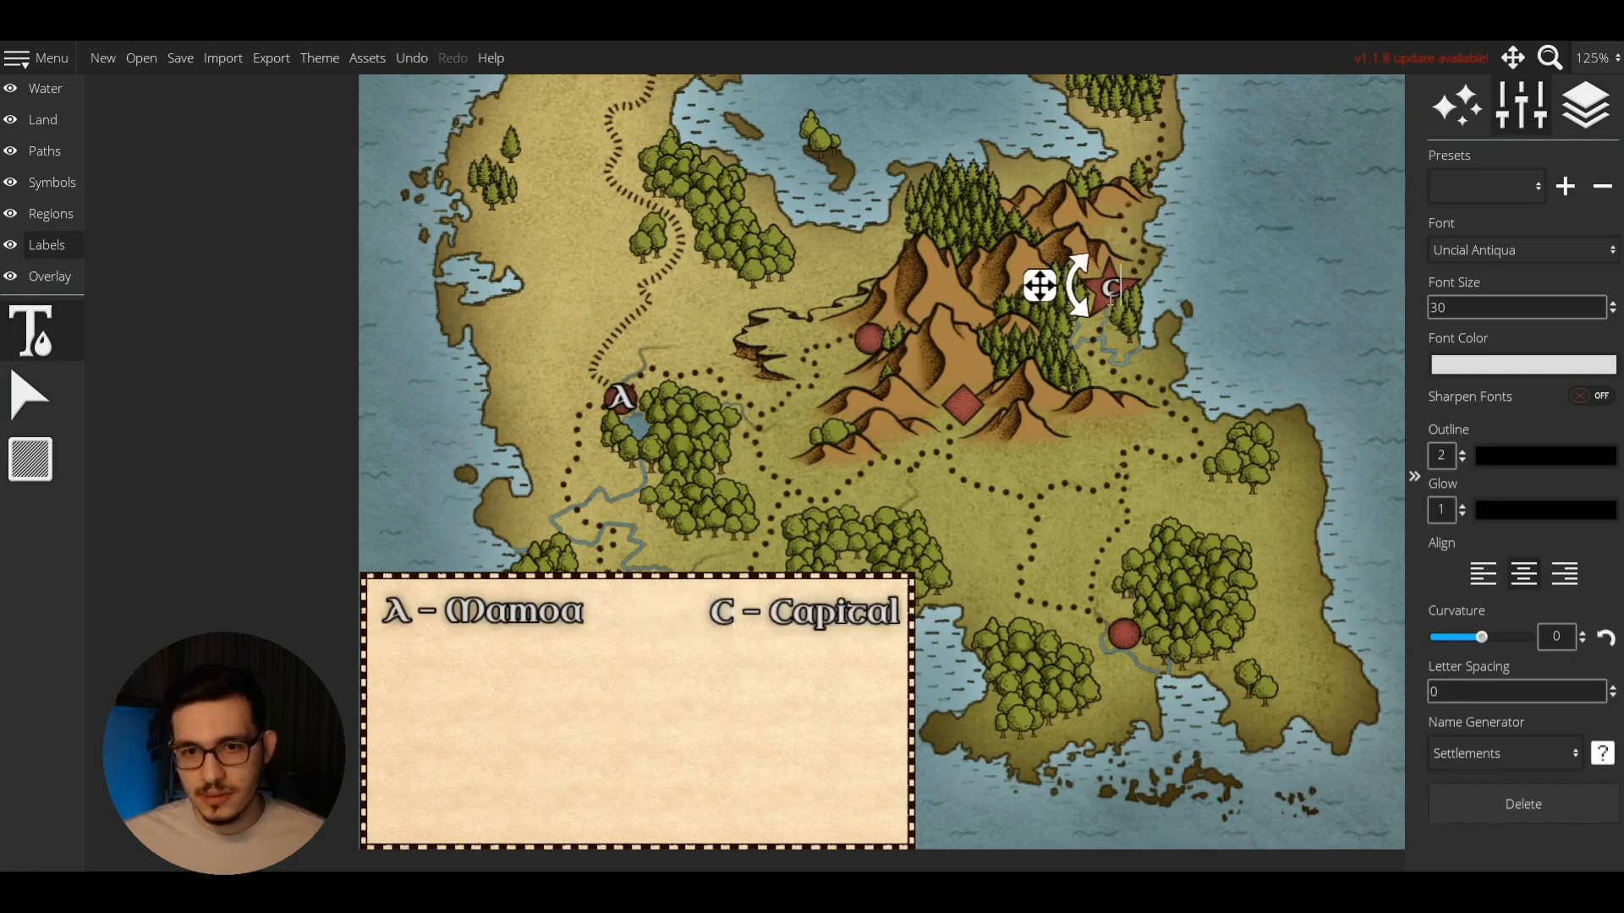
{"action": "type", "text": "C"}
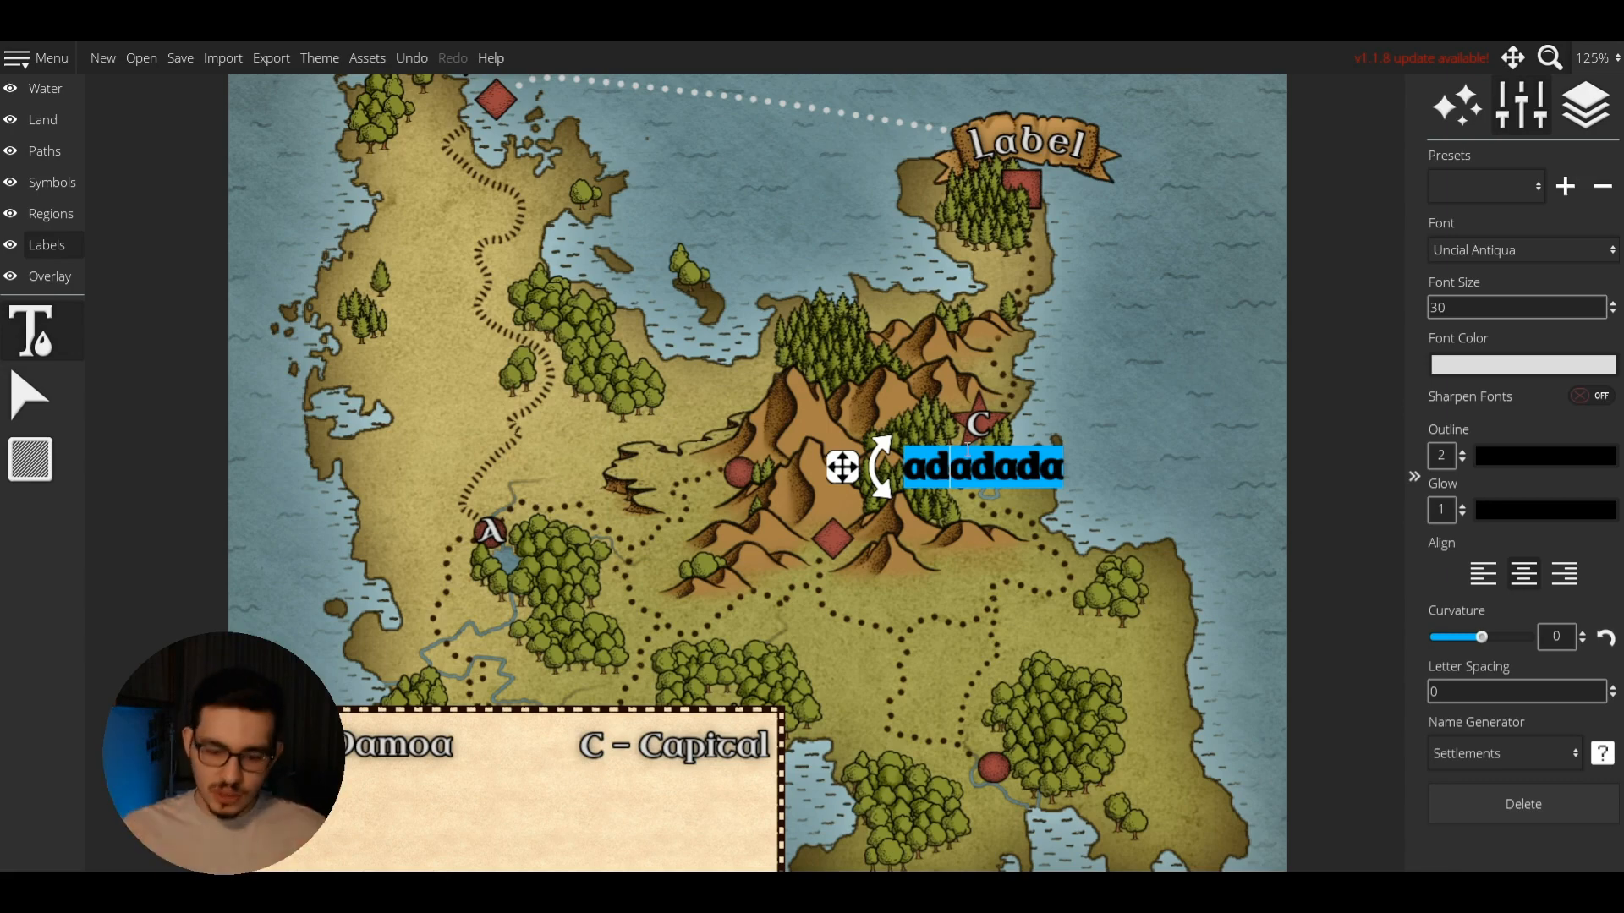
{"action": "key", "text": "BackSpace"}
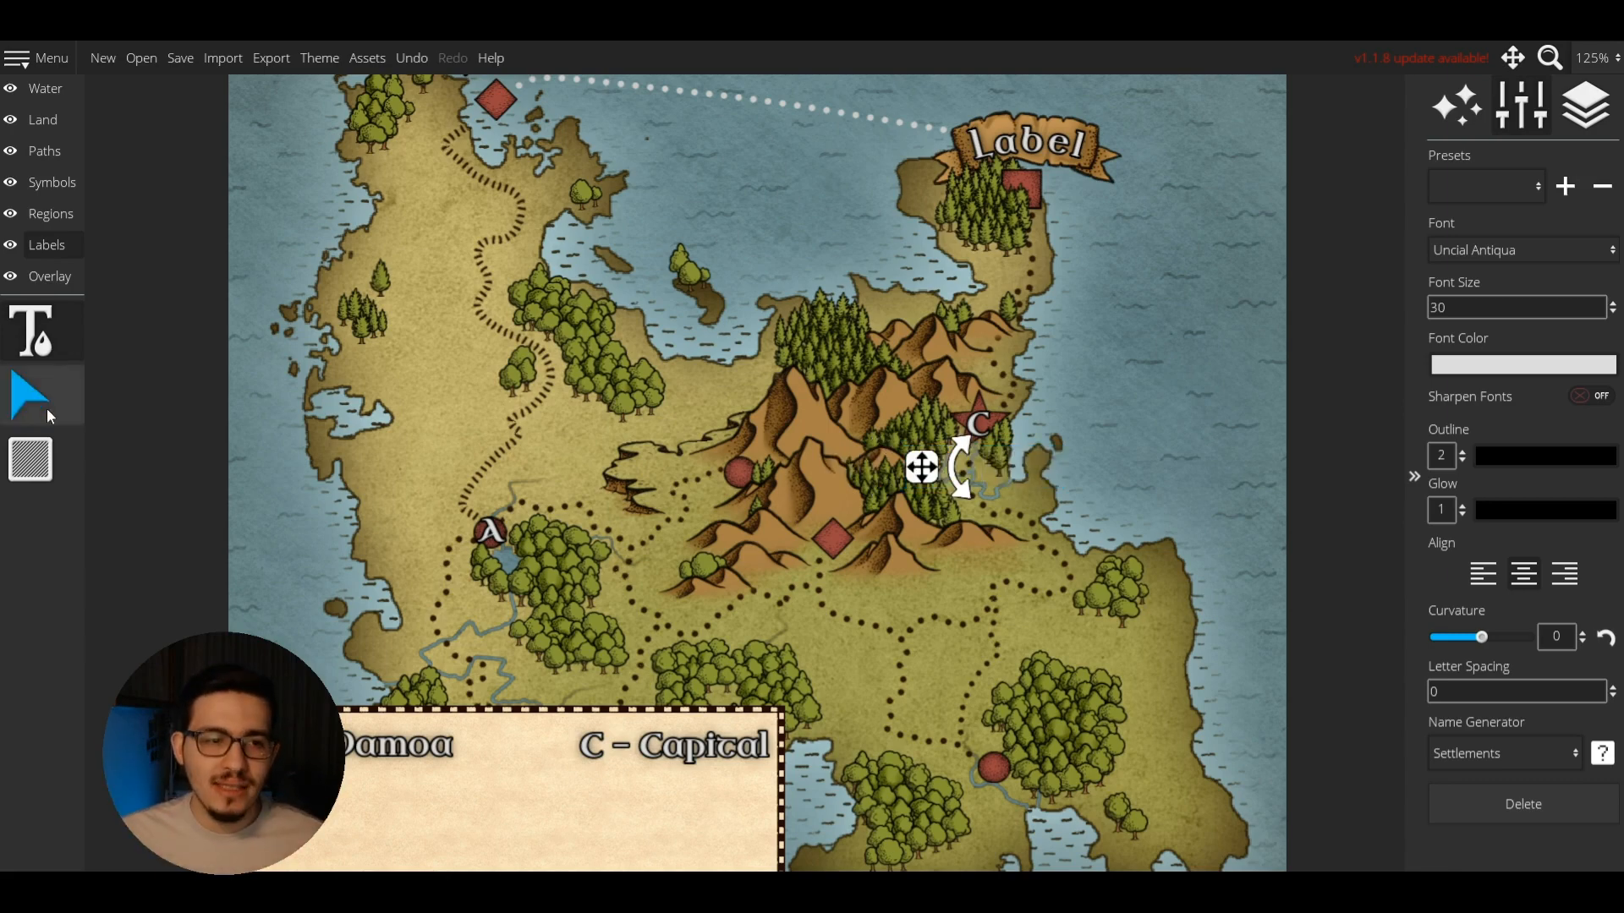
Remove the legend box and its entries from the map's southwest corner.
{"action": "left_click", "coordinate": [27, 334]}
{"action": "scroll", "coordinate": [851, 455], "scroll_direction": "down", "scroll_amount": 2}
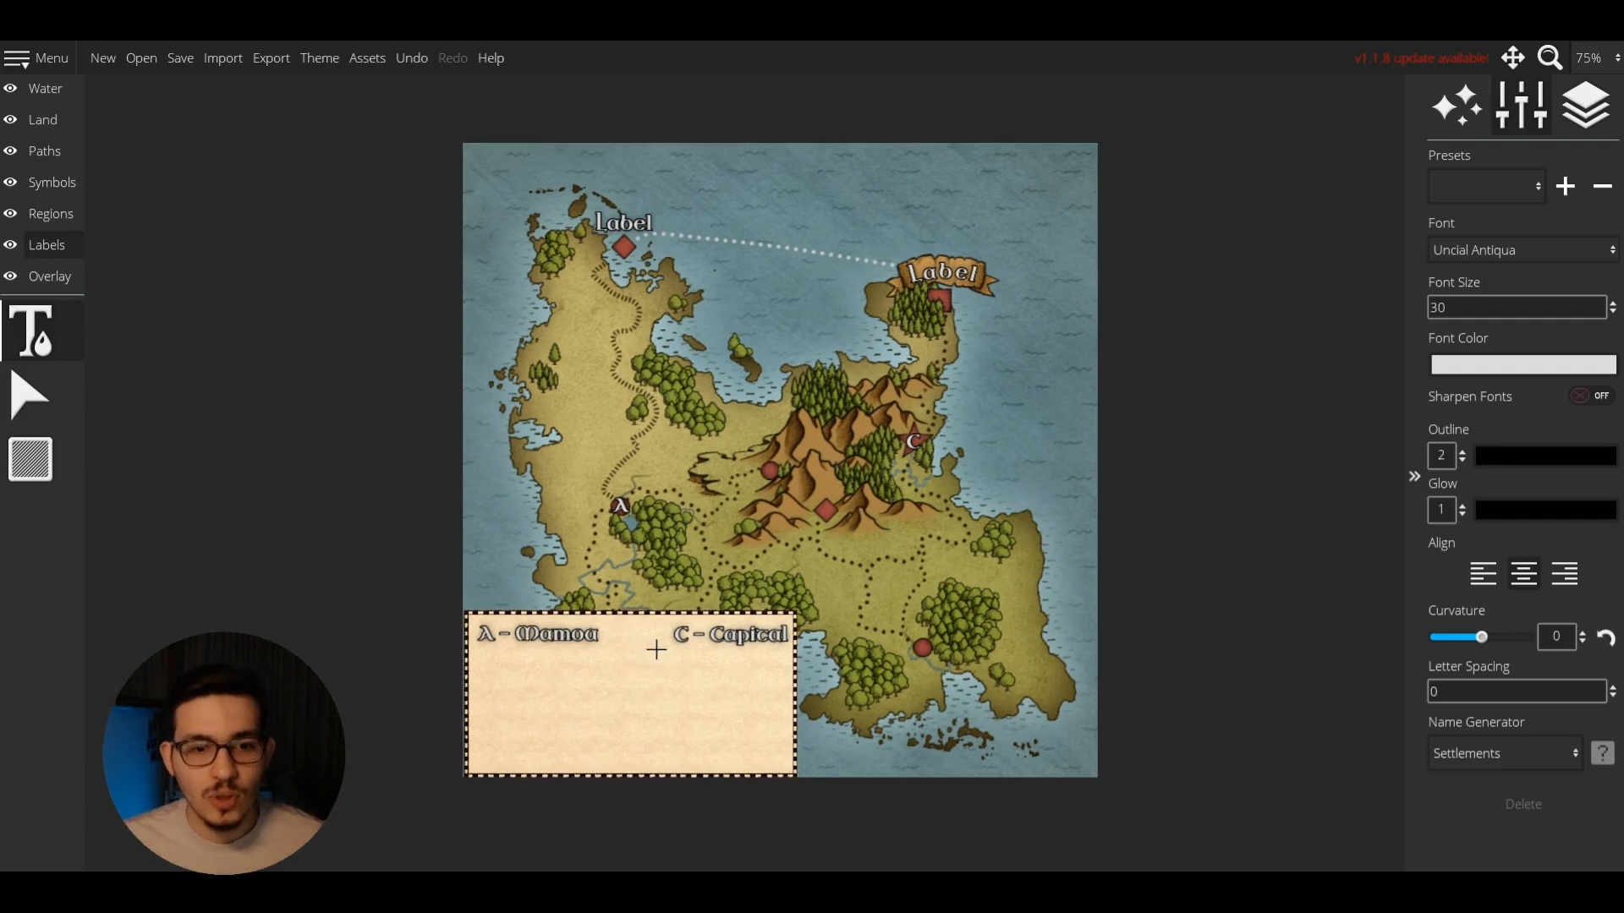
{"action": "scroll", "coordinate": [652, 645], "scroll_direction": "up", "scroll_amount": 1}
{"action": "left_click", "coordinate": [28, 378]}
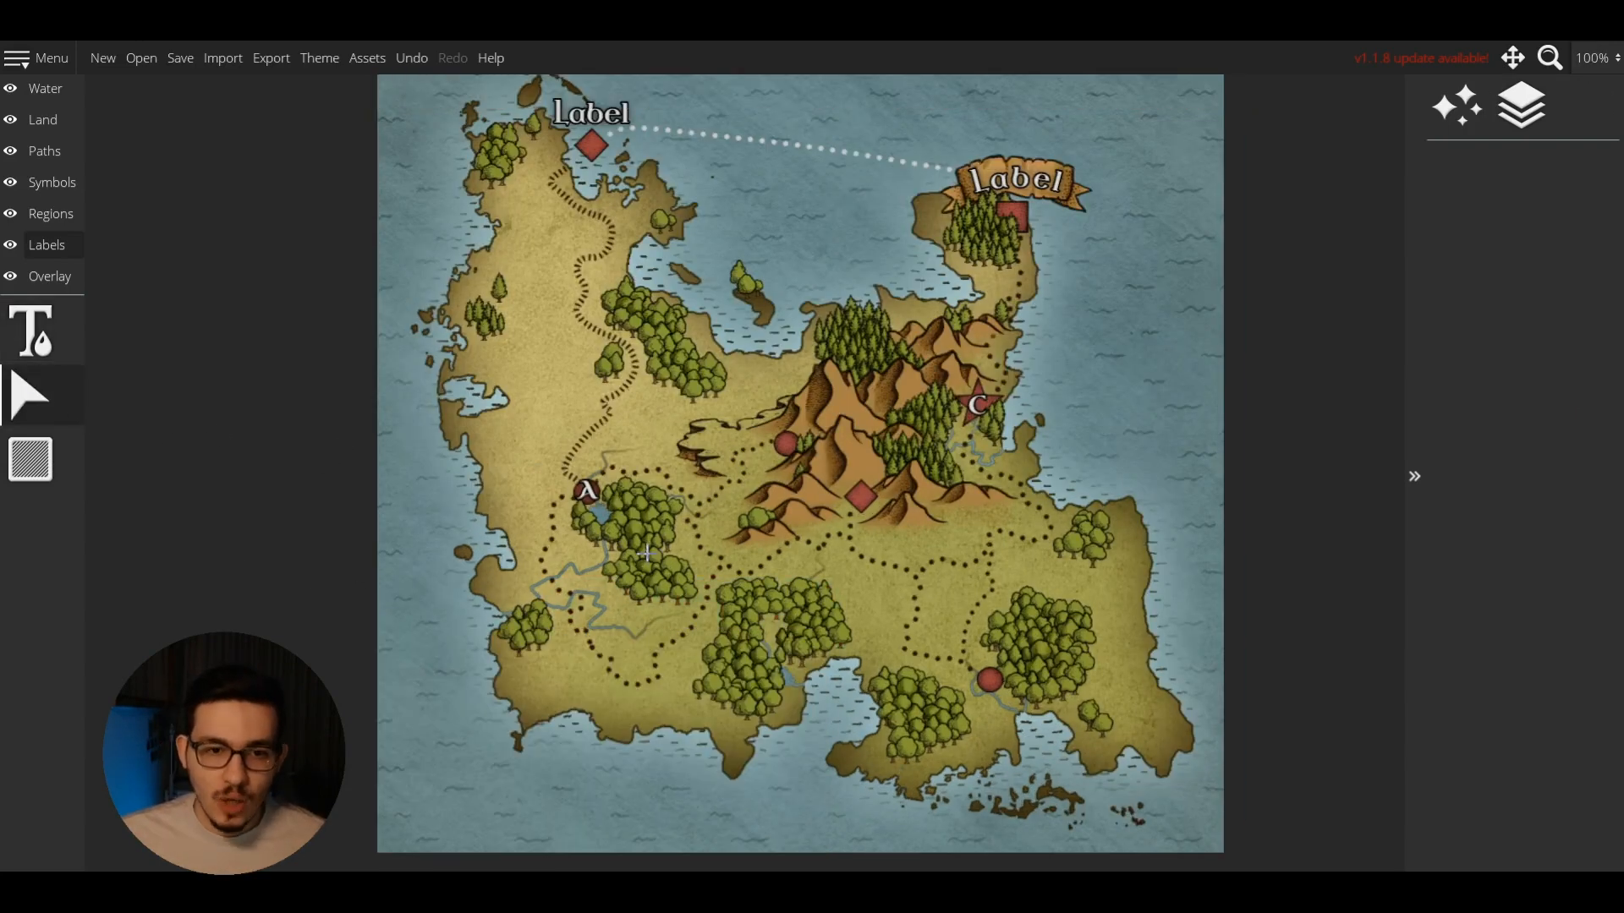
Nudge the "Label" text above the northwestern diamond marker and deselect it.
{"action": "left_click_drag", "start_coordinate": [611, 399], "coordinate": [578, 683]}
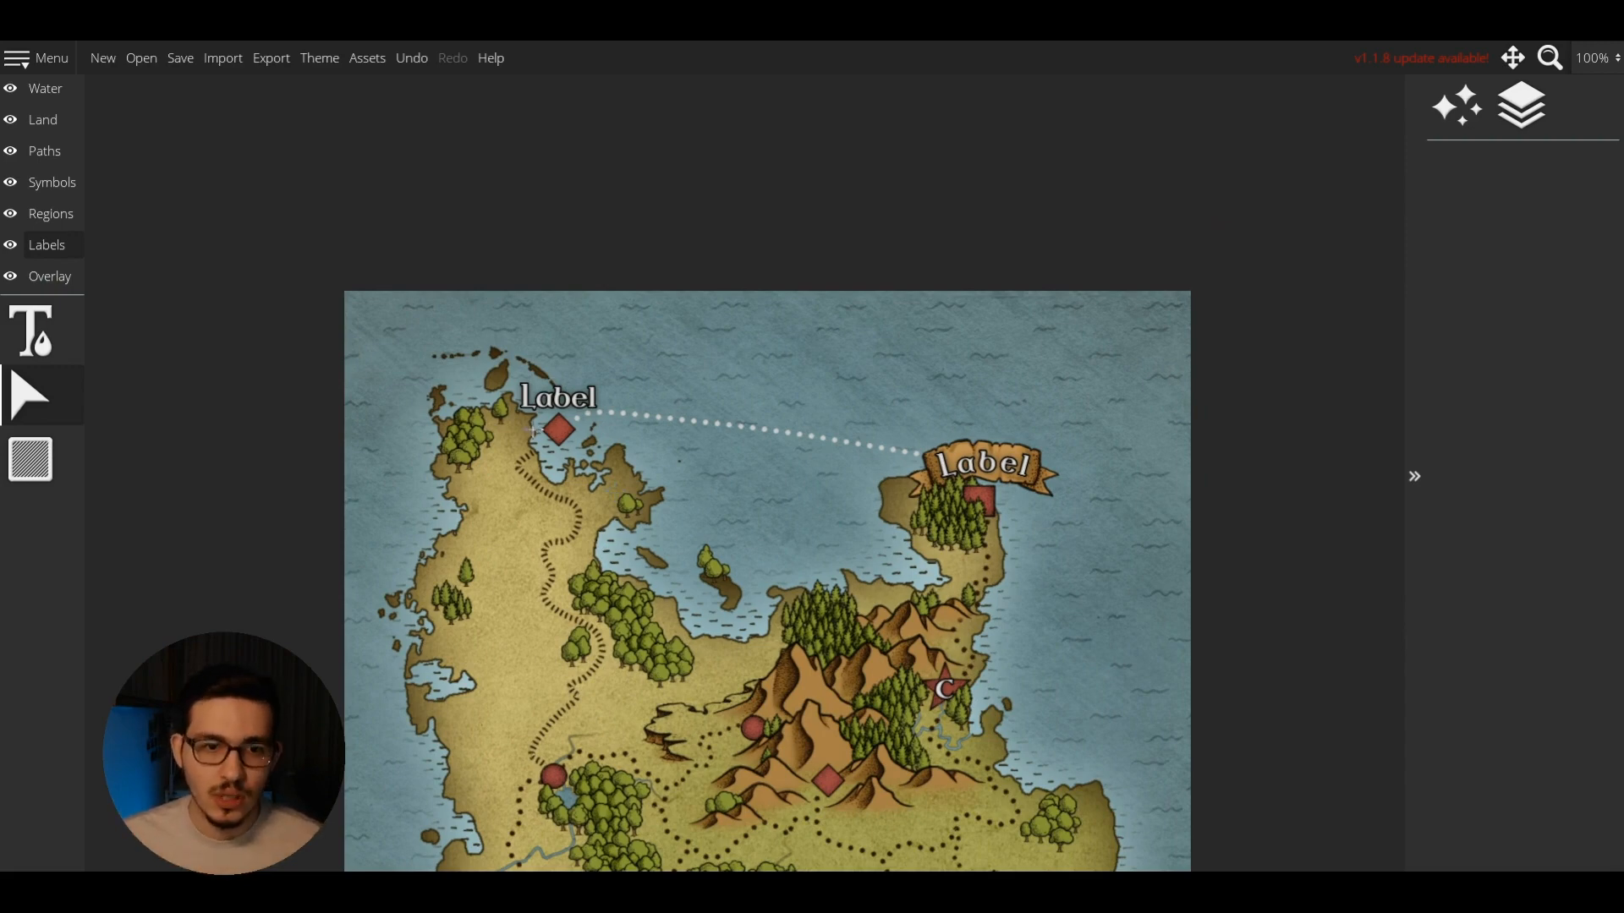
{"action": "double_click", "coordinate": [548, 400]}
{"action": "left_click_drag", "start_coordinate": [548, 400], "coordinate": [554, 402]}
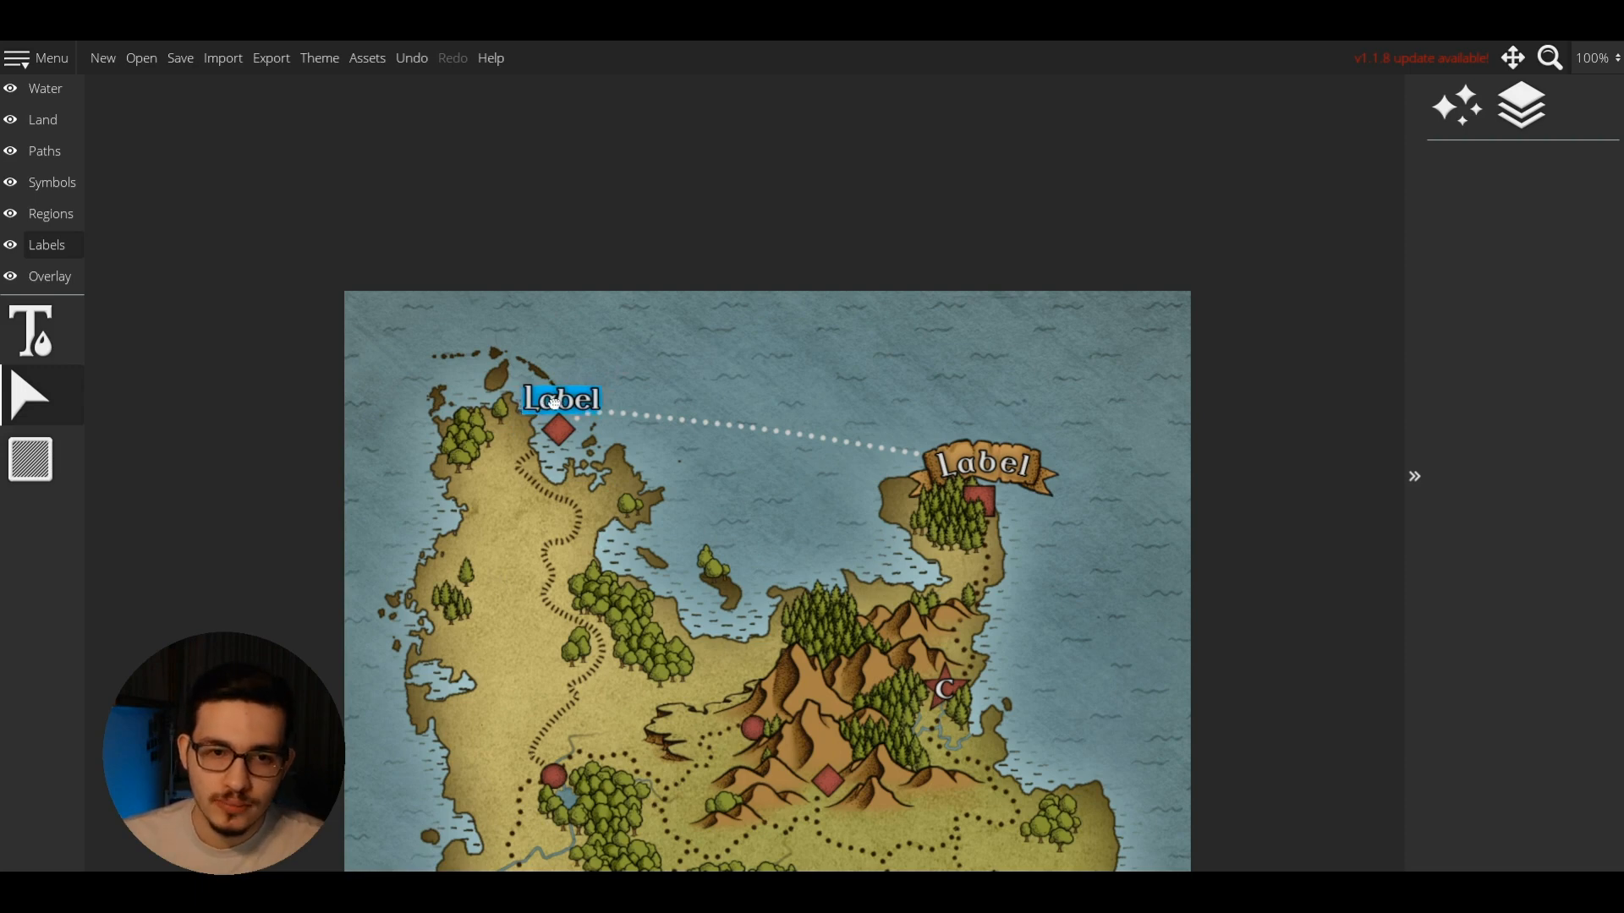
{"action": "left_click", "coordinate": [610, 453]}
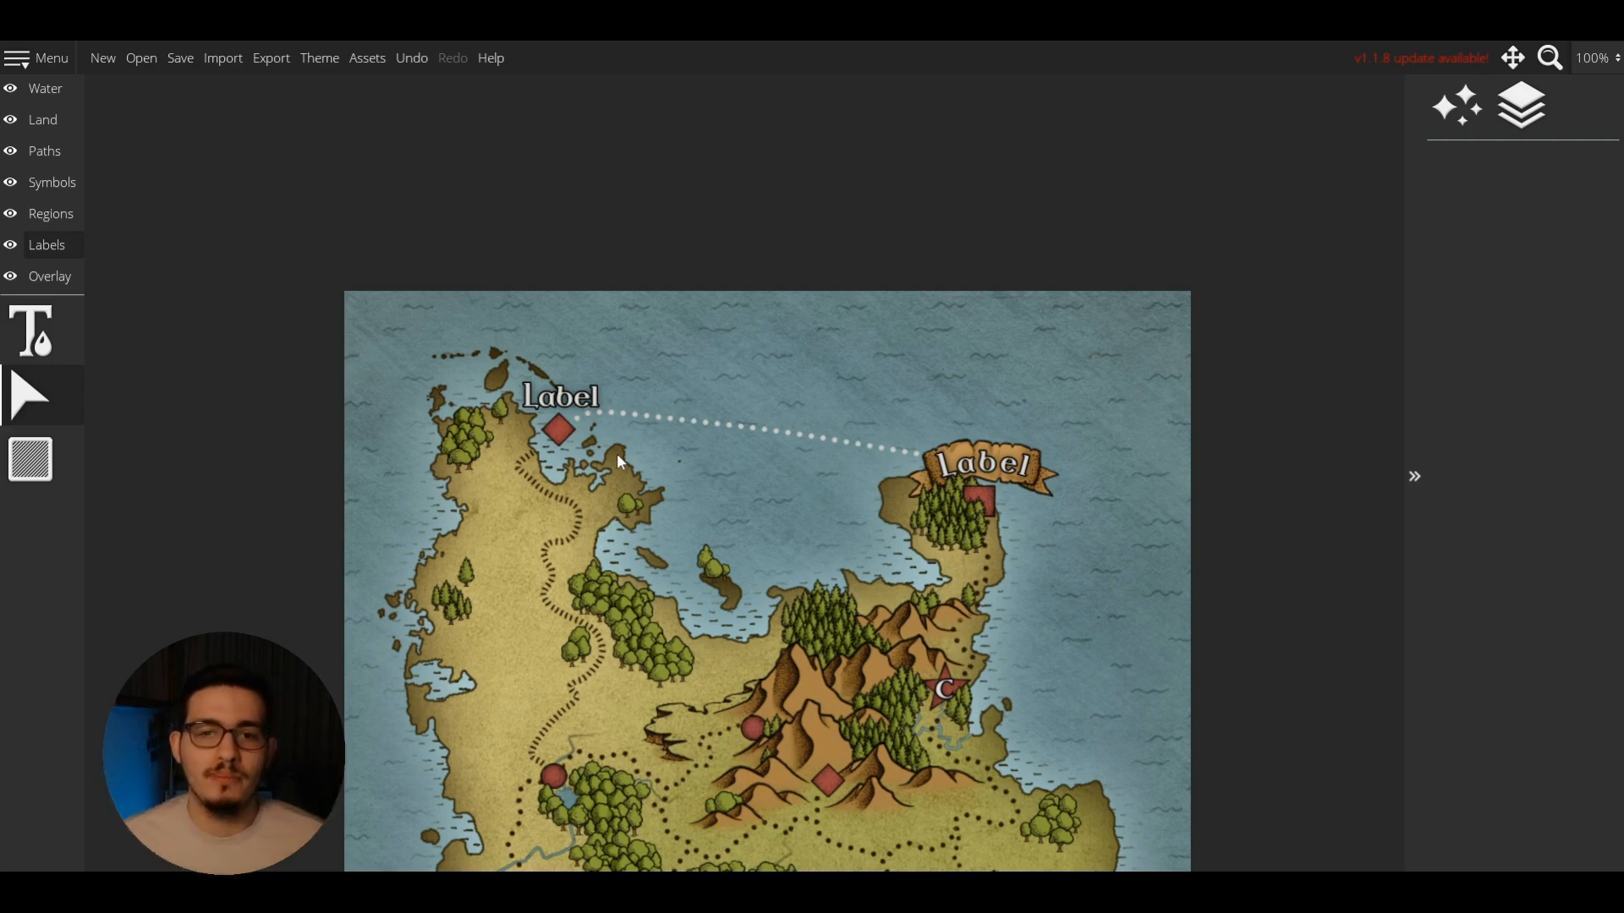
Place one copy of the ribbon banner above the western round marker and another above the star marker.
{"action": "left_click", "coordinate": [51, 182]}
{"action": "left_click", "coordinate": [29, 586]}
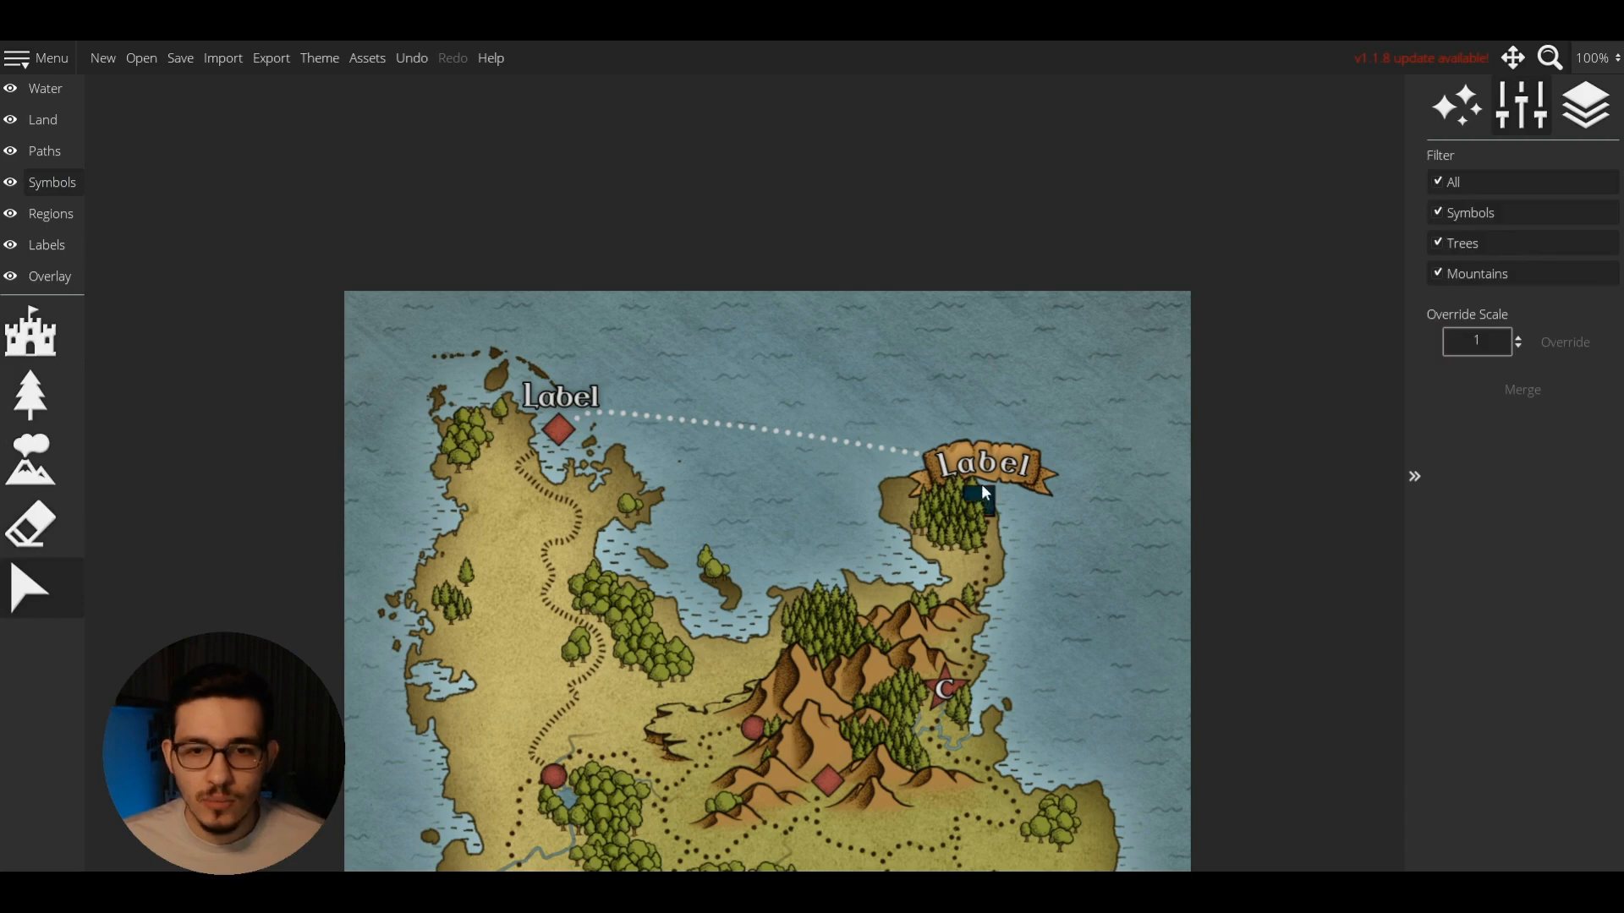
{"action": "left_click_drag", "start_coordinate": [983, 492], "coordinate": [587, 729]}
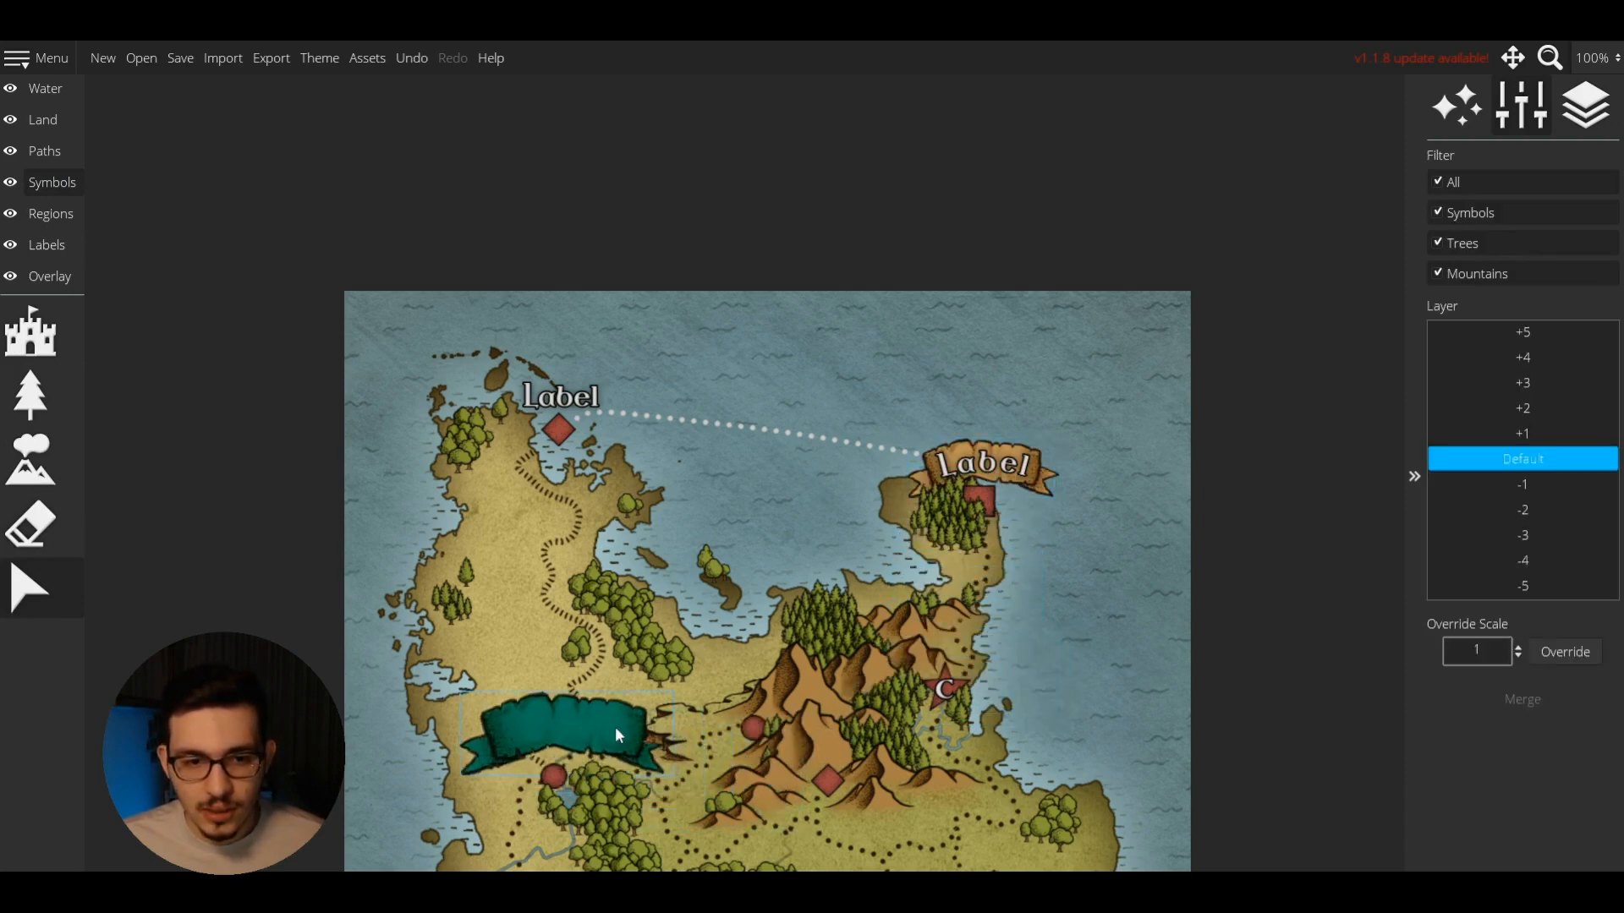
{"action": "key", "text": "ctrl+z"}
{"action": "left_click_drag", "start_coordinate": [975, 670], "coordinate": [585, 732]}
{"action": "scroll", "coordinate": [587, 728], "scroll_direction": "down", "scroll_amount": 1}
{"action": "left_click_drag", "start_coordinate": [633, 636], "coordinate": [670, 563]}
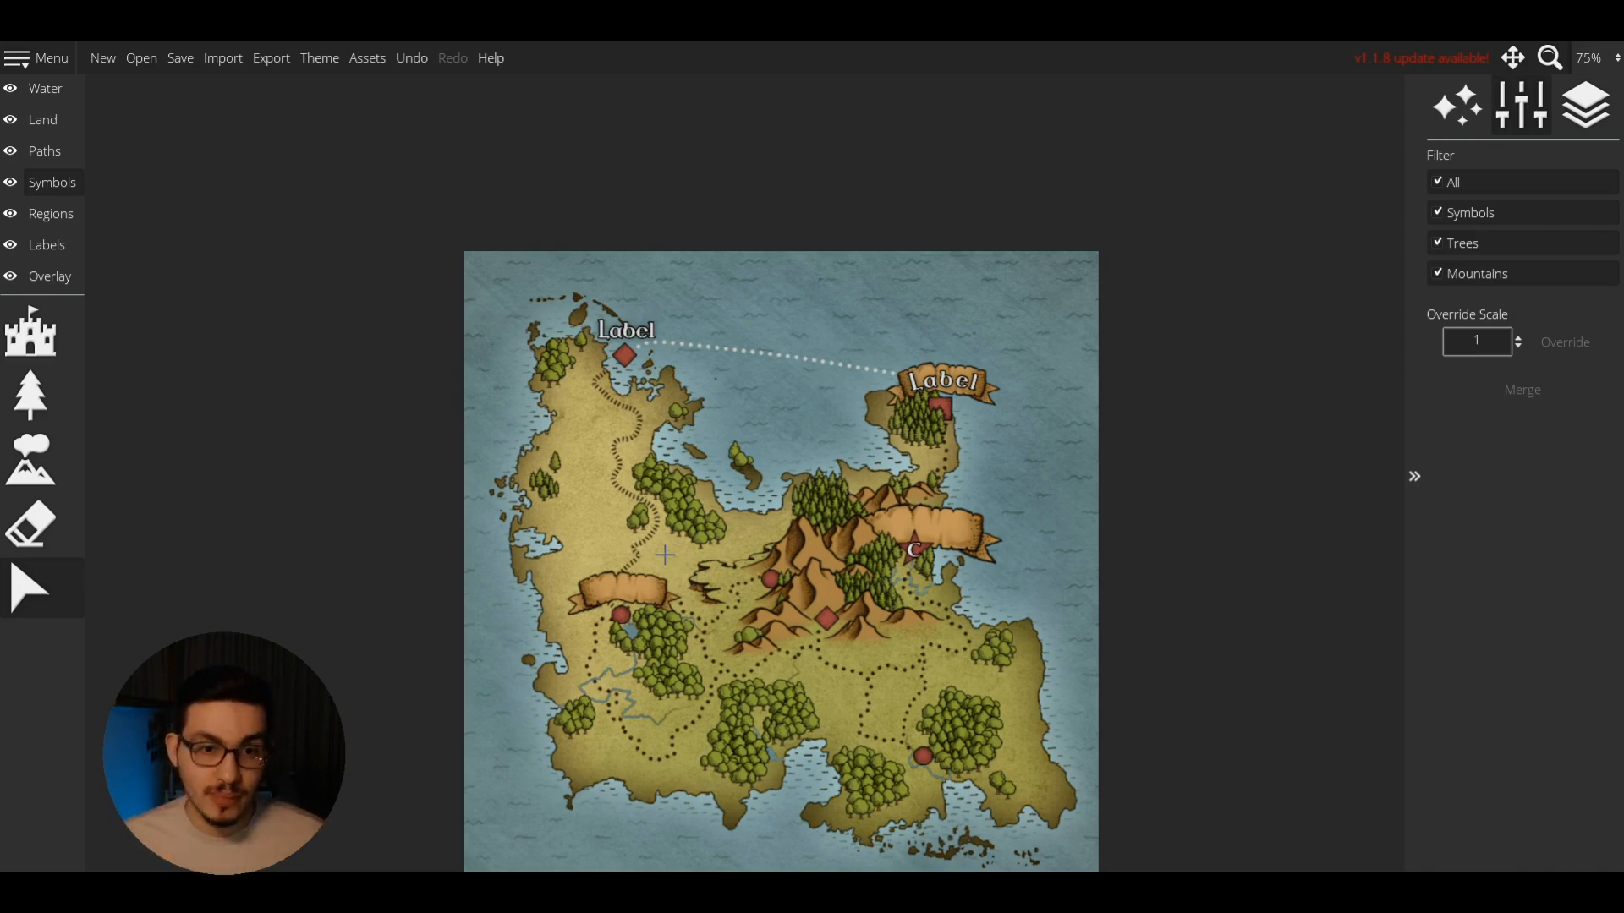
{"action": "left_click_drag", "start_coordinate": [643, 598], "coordinate": [630, 599]}
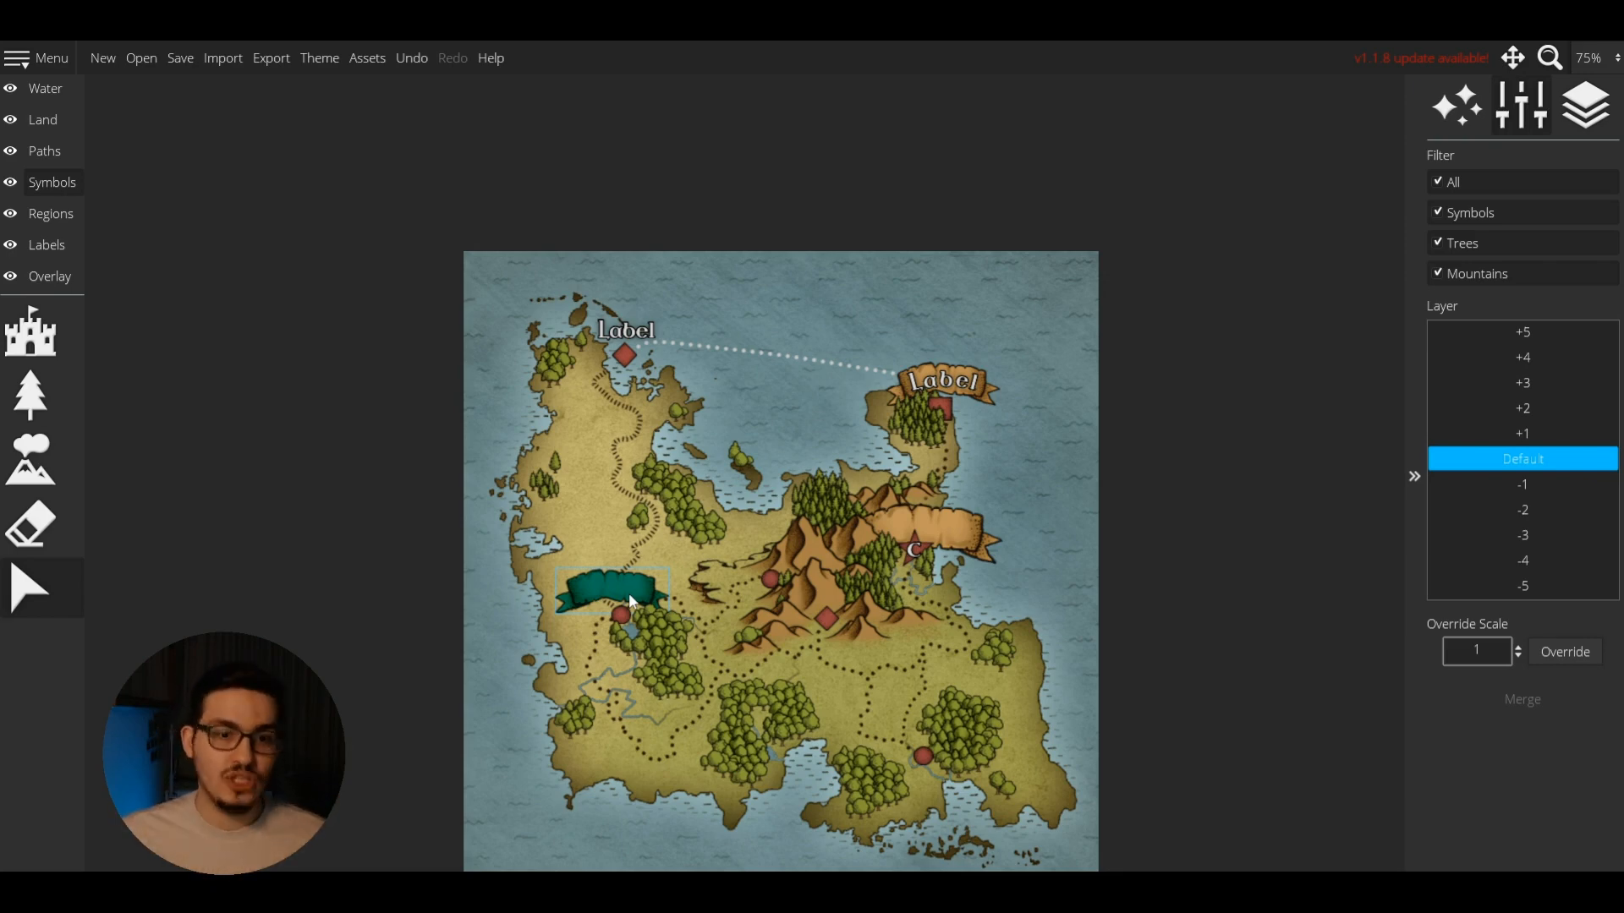
{"action": "key", "text": "Escape"}
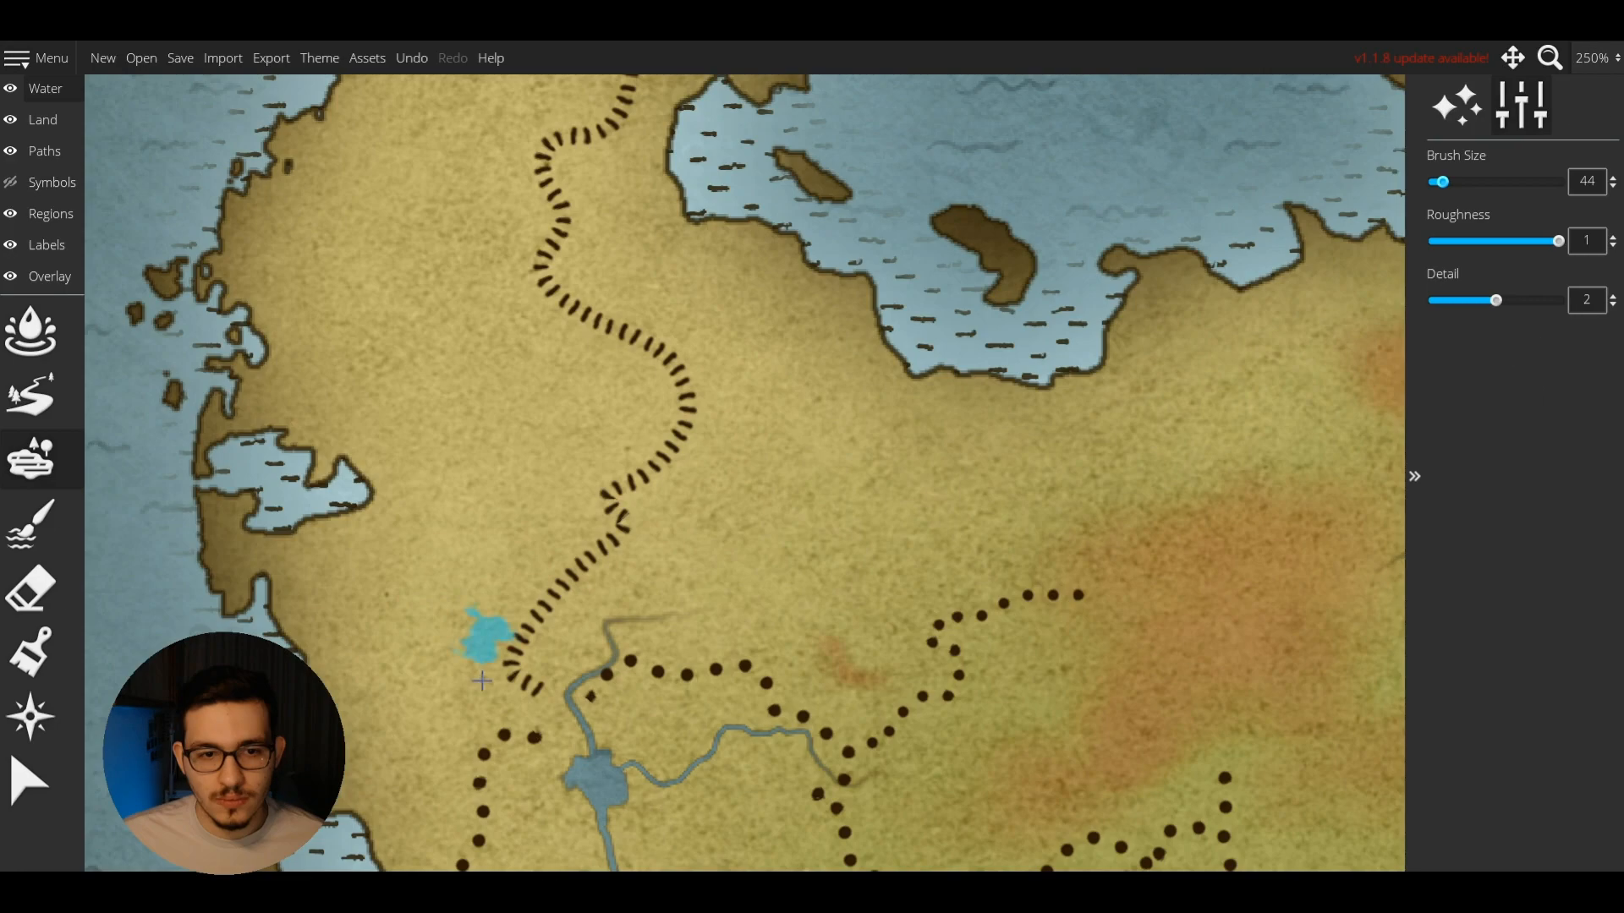
Try painting a small lake at the southern end of the western road, undo each attempt, and show the symbols again.
{"action": "left_click_drag", "start_coordinate": [511, 630], "coordinate": [488, 683]}
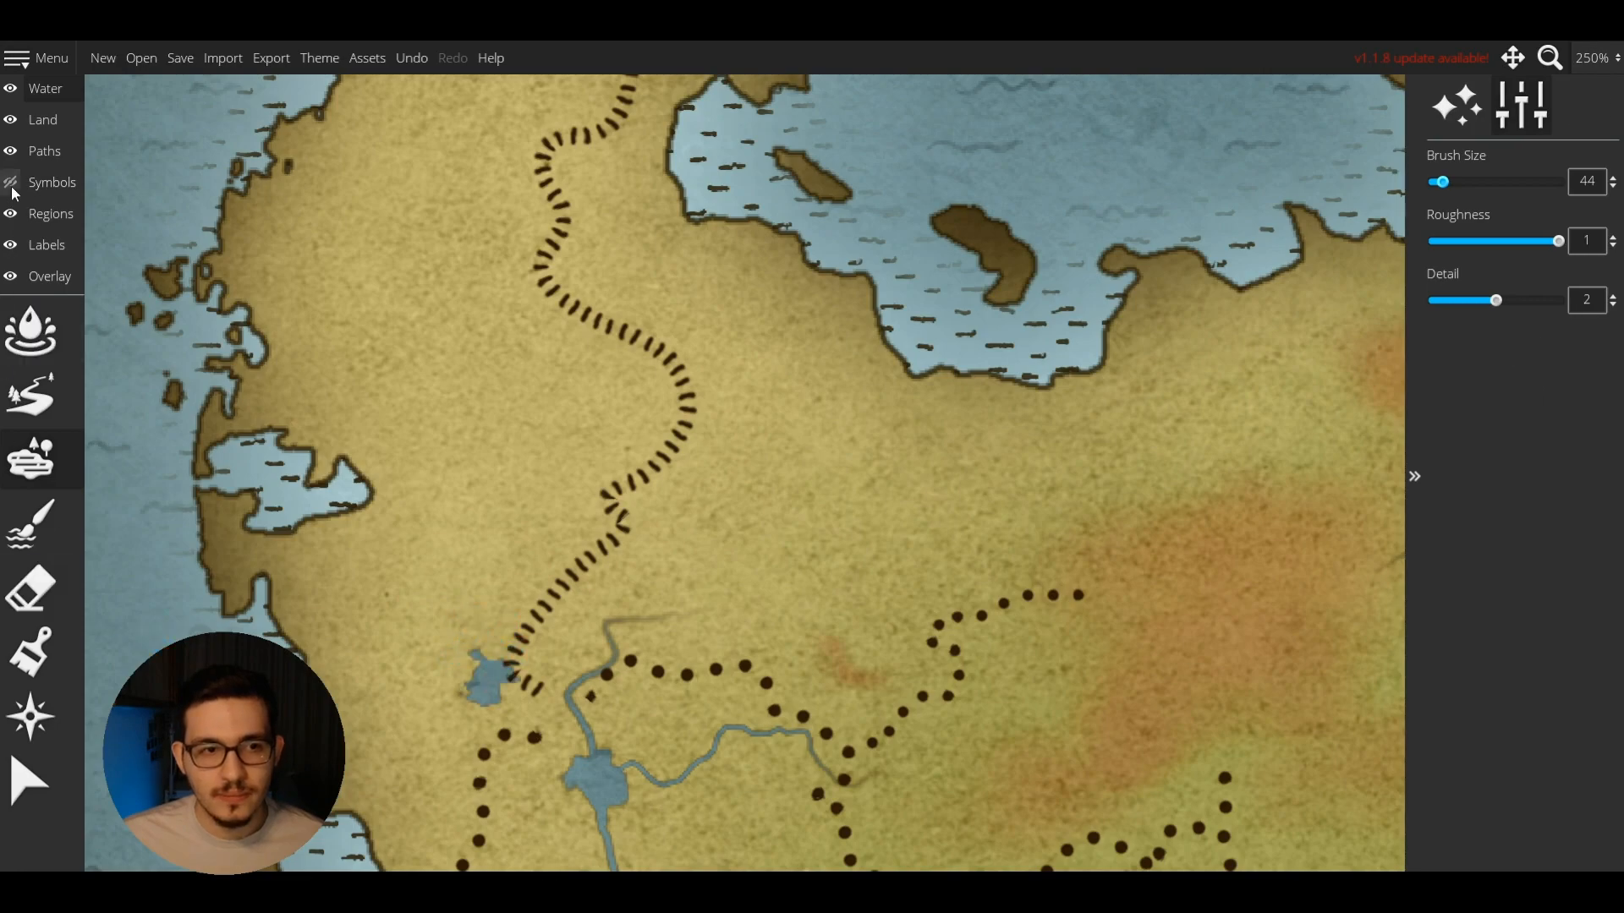
{"action": "left_click", "coordinate": [12, 184]}
{"action": "left_click", "coordinate": [12, 184]}
{"action": "key", "text": "ctrl+z"}
{"action": "left_click", "coordinate": [505, 640]}
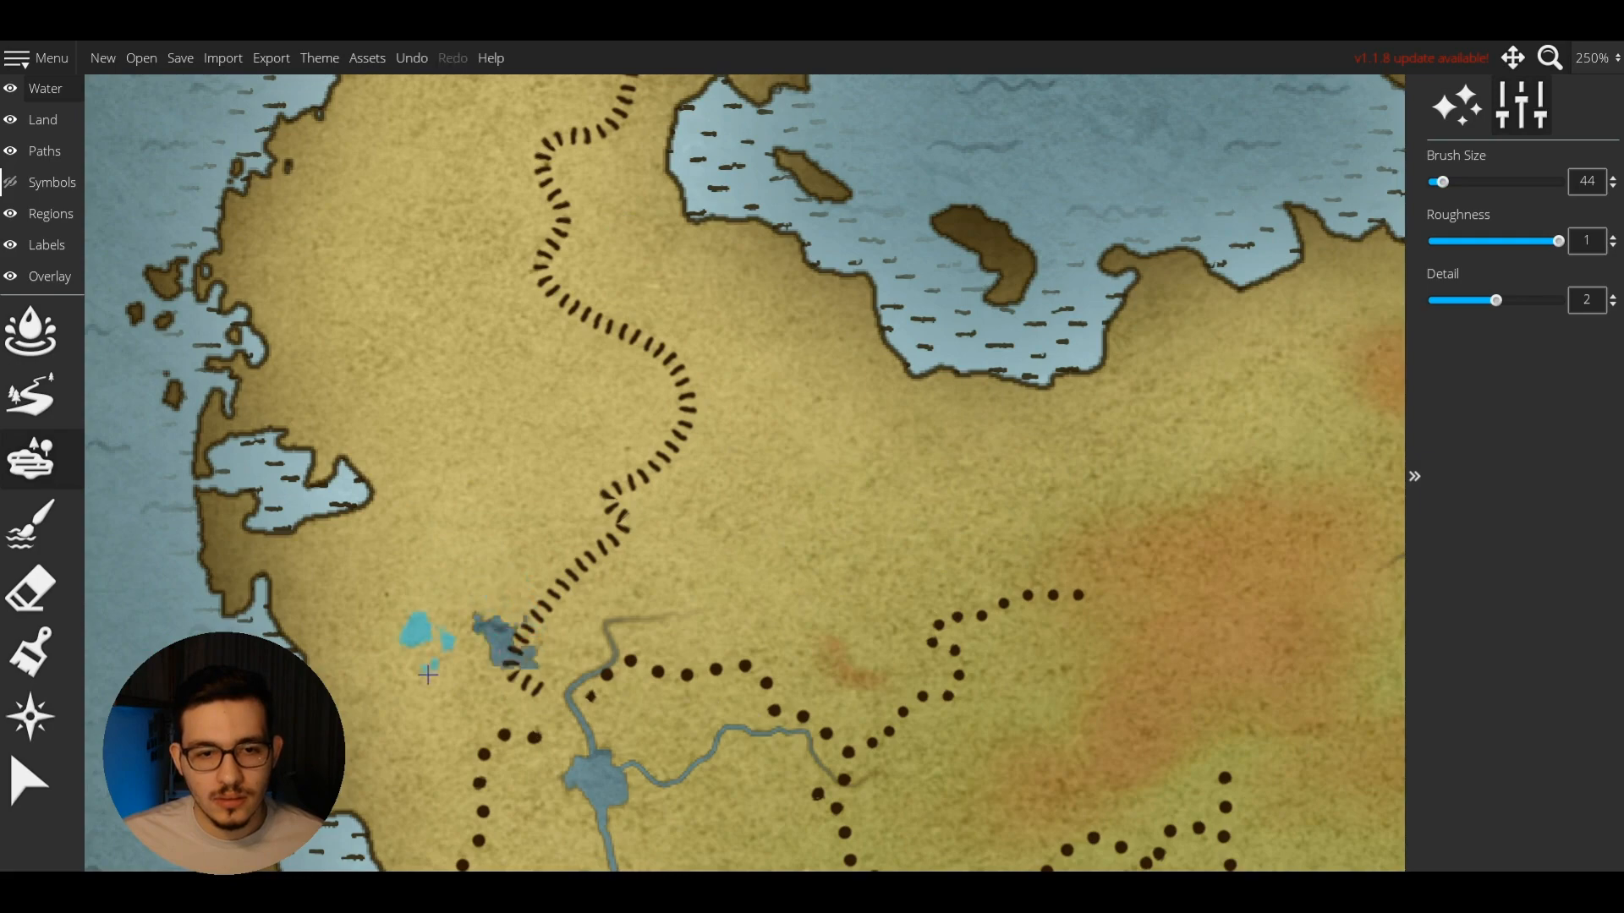
{"action": "key", "text": "ctrl+z"}
{"action": "left_click", "coordinate": [499, 628]}
{"action": "key", "text": "ctrl+z"}
{"action": "left_click", "coordinate": [12, 184]}
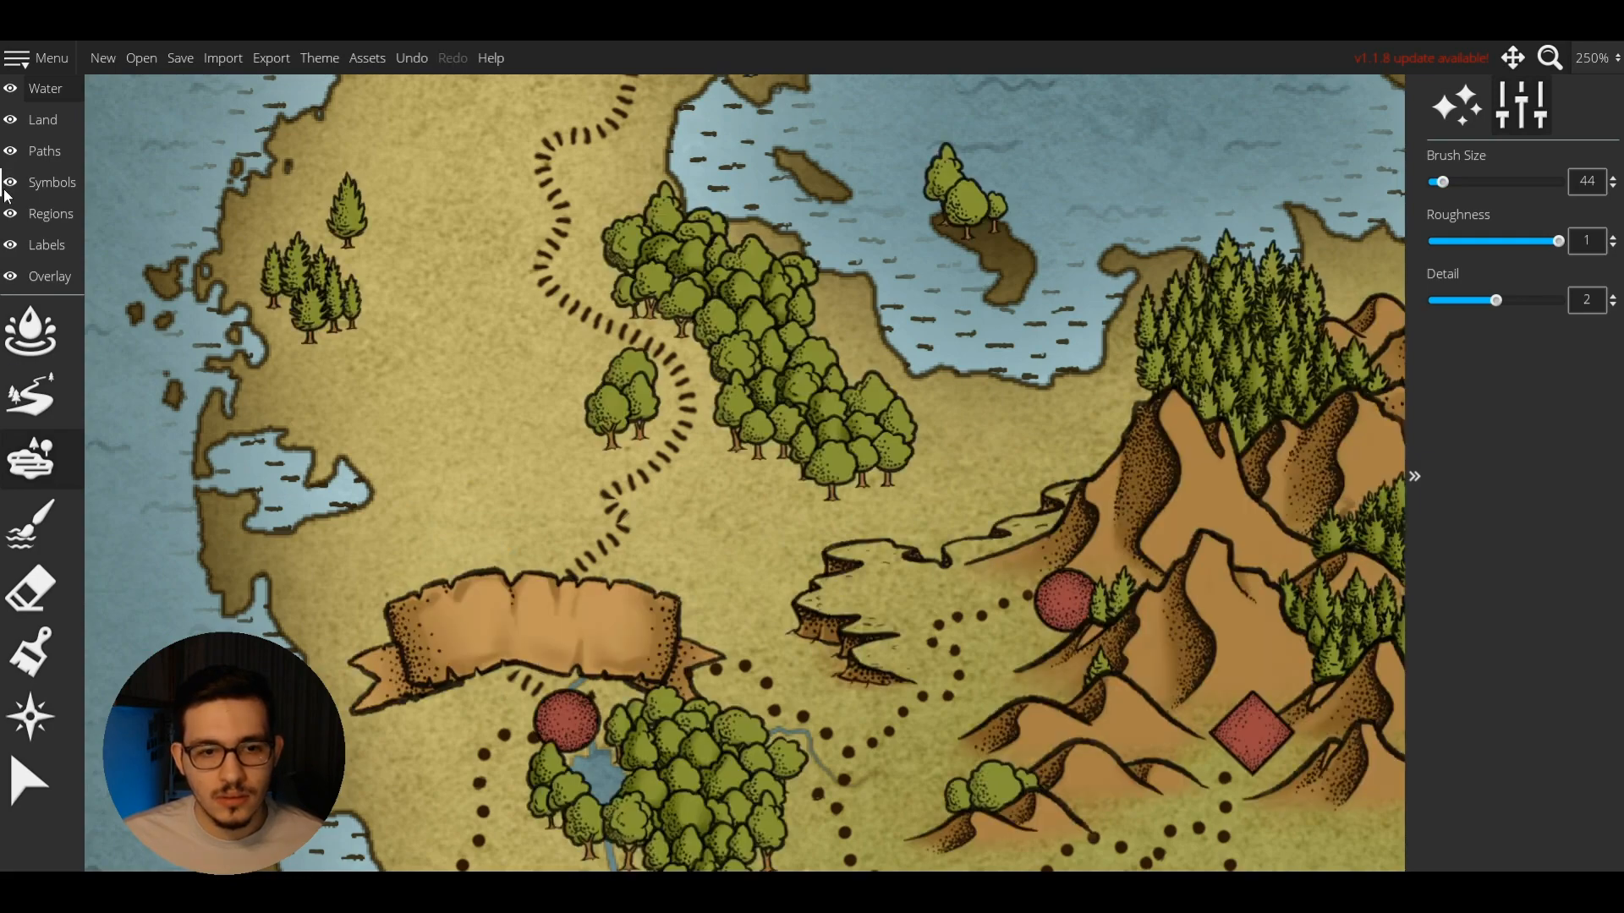
Try painting a small lake on the open plain west of the winding road.
{"action": "left_click", "coordinate": [306, 253]}
{"action": "key", "text": "ctrl+z"}
{"action": "left_click", "coordinate": [514, 470]}
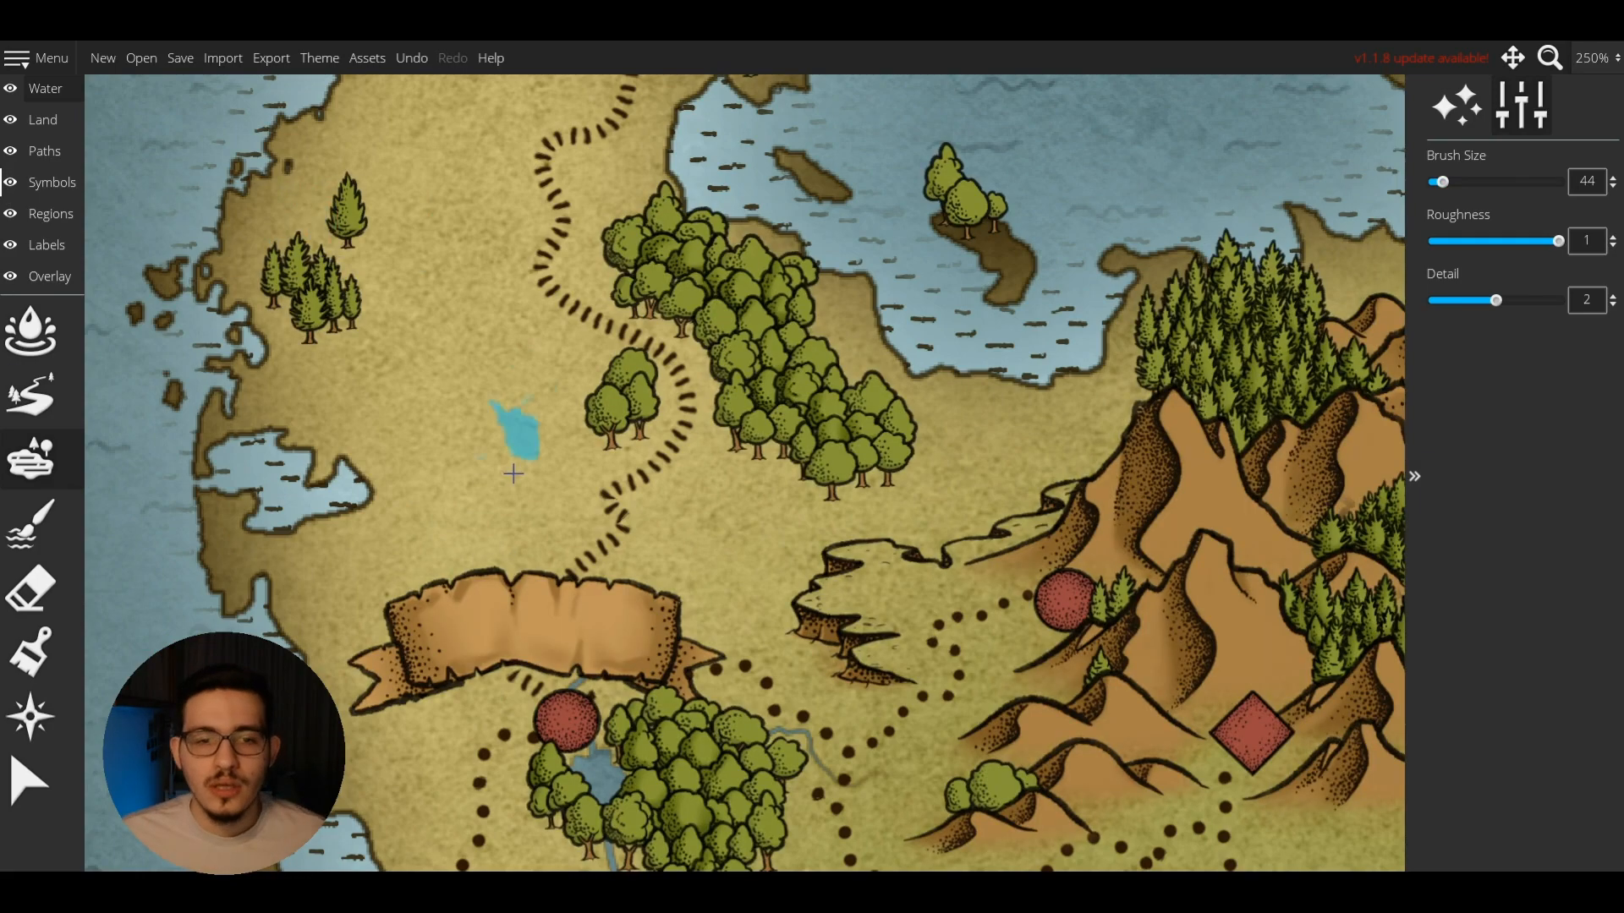
Delete the blank ribbon banner above the star marker.
{"action": "scroll", "coordinate": [511, 472], "scroll_direction": "down", "scroll_amount": 5}
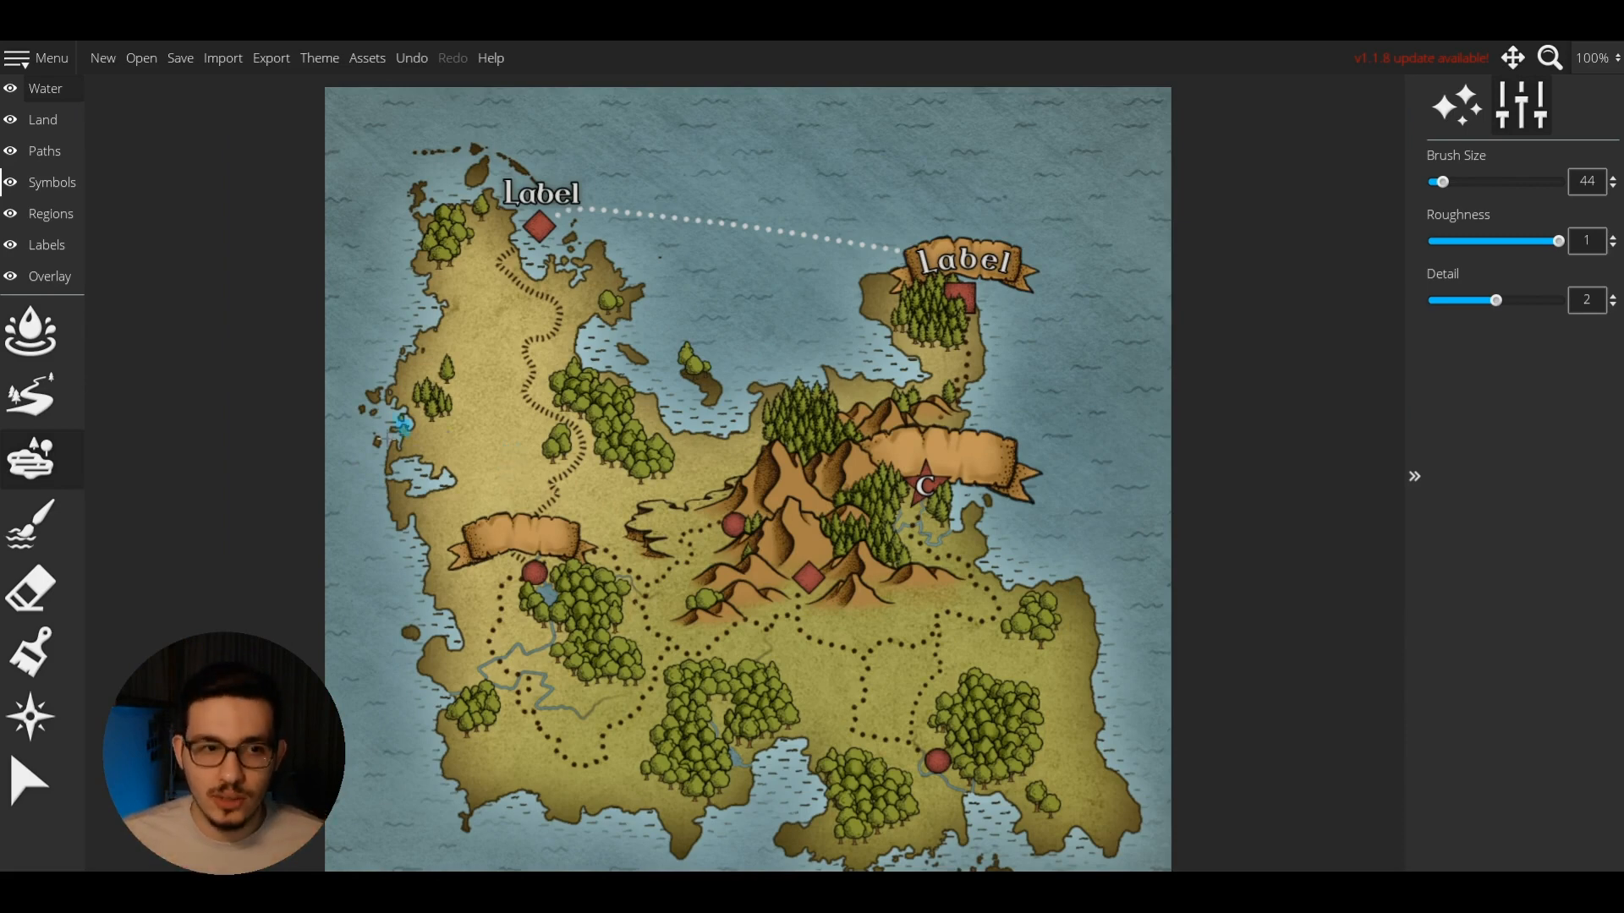
{"action": "left_click", "coordinate": [53, 183]}
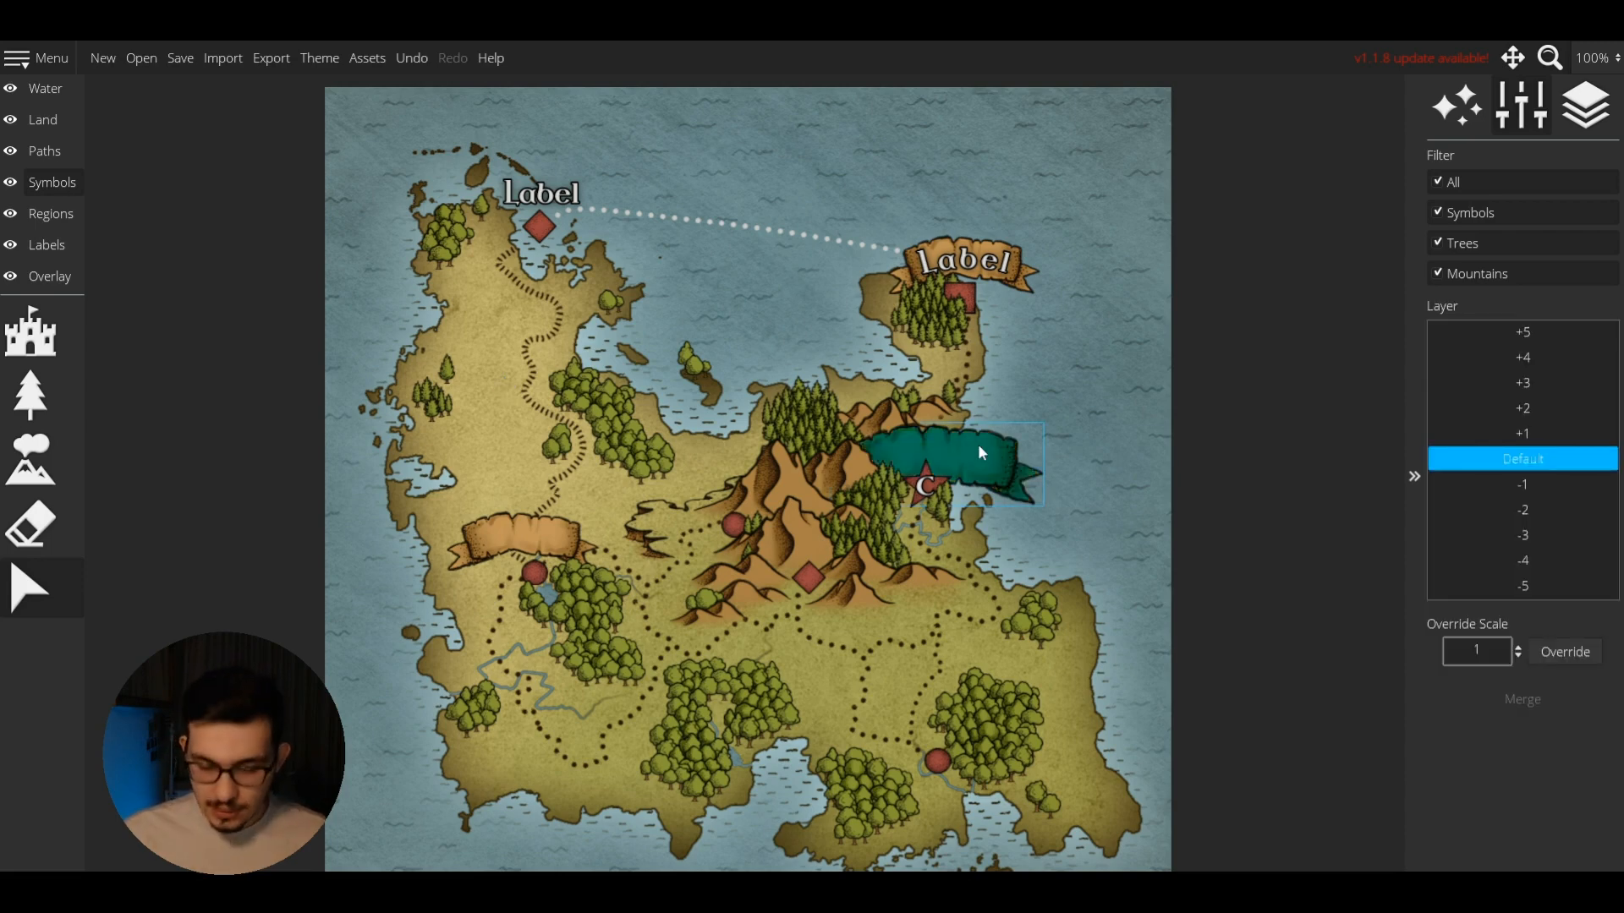
{"action": "key", "text": "Delete"}
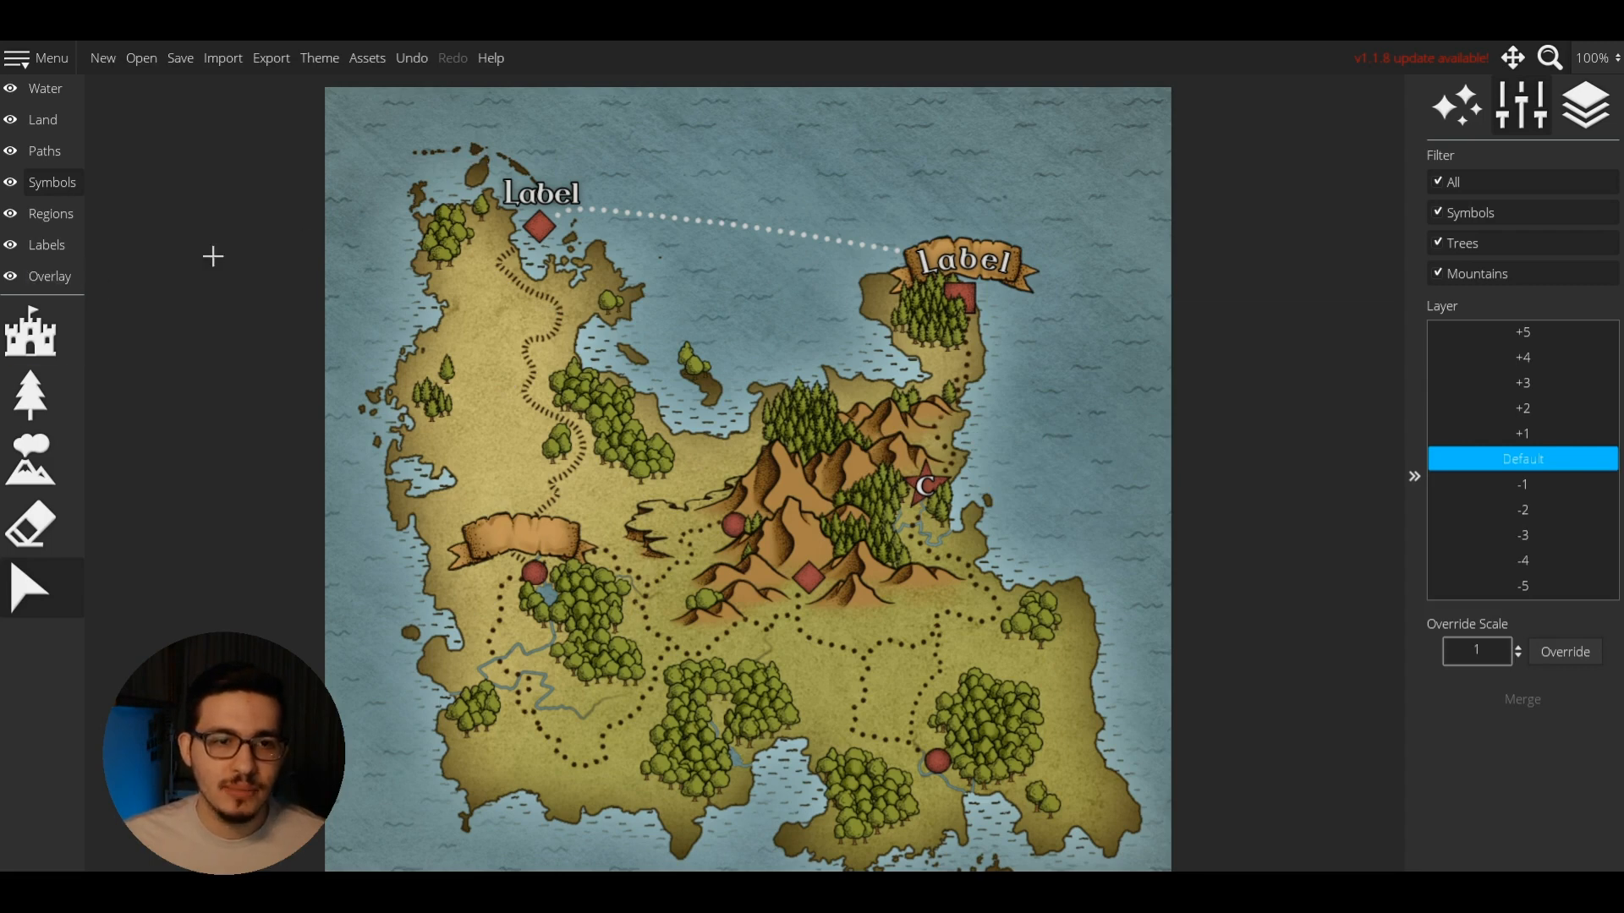
Try a plain "Label" text directly above the star marker, then remove it.
{"action": "left_click", "coordinate": [64, 240]}
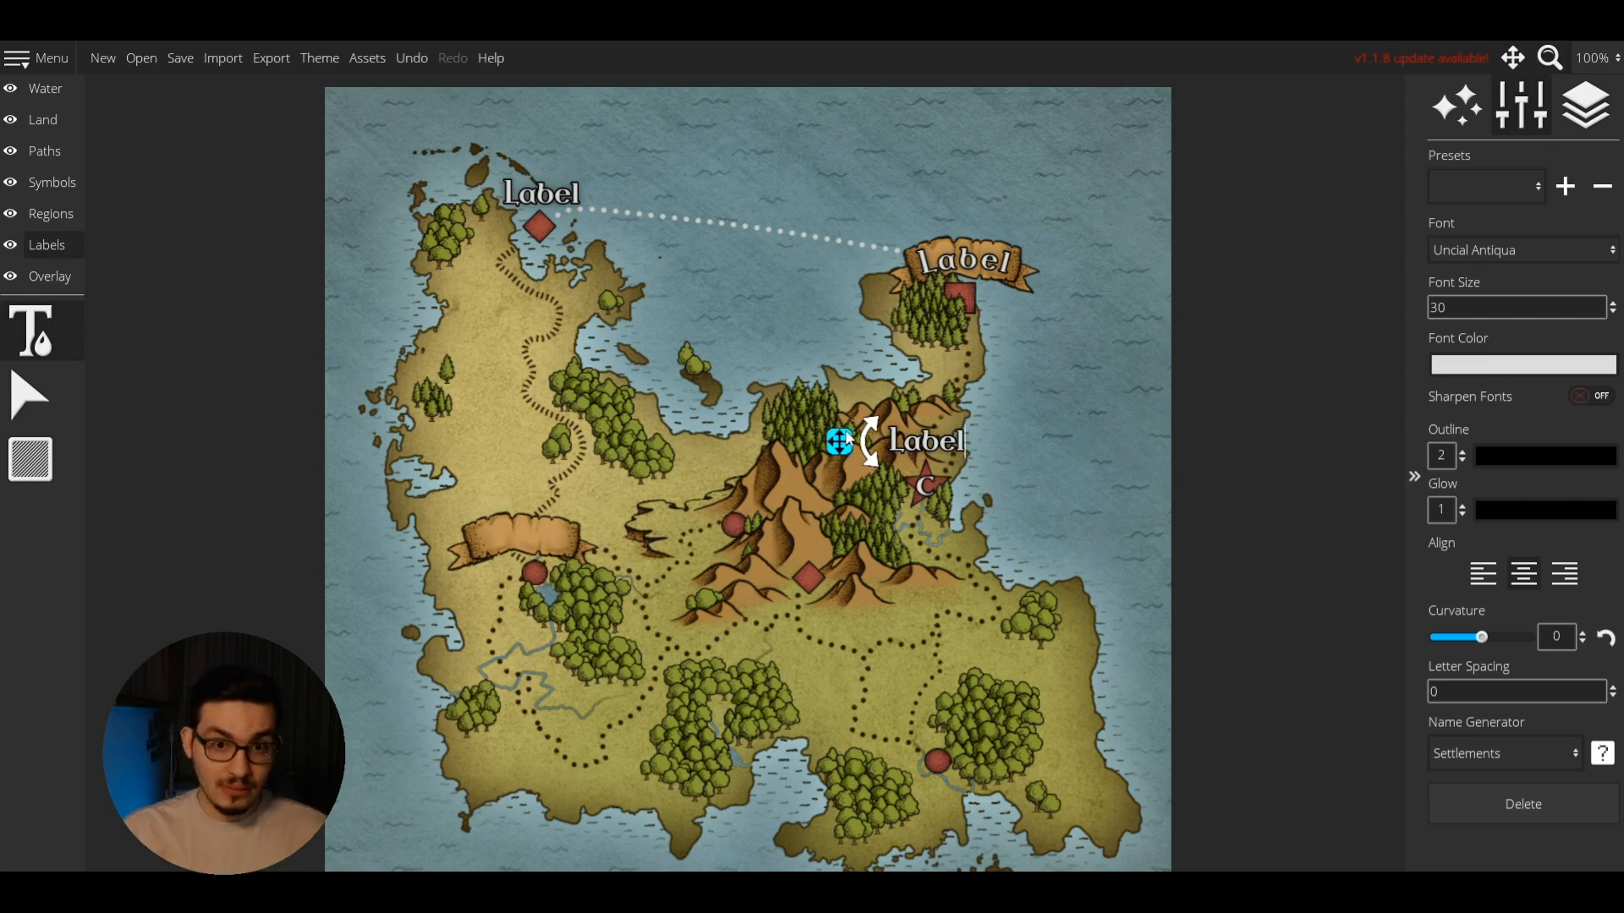
{"action": "left_click", "coordinate": [30, 395]}
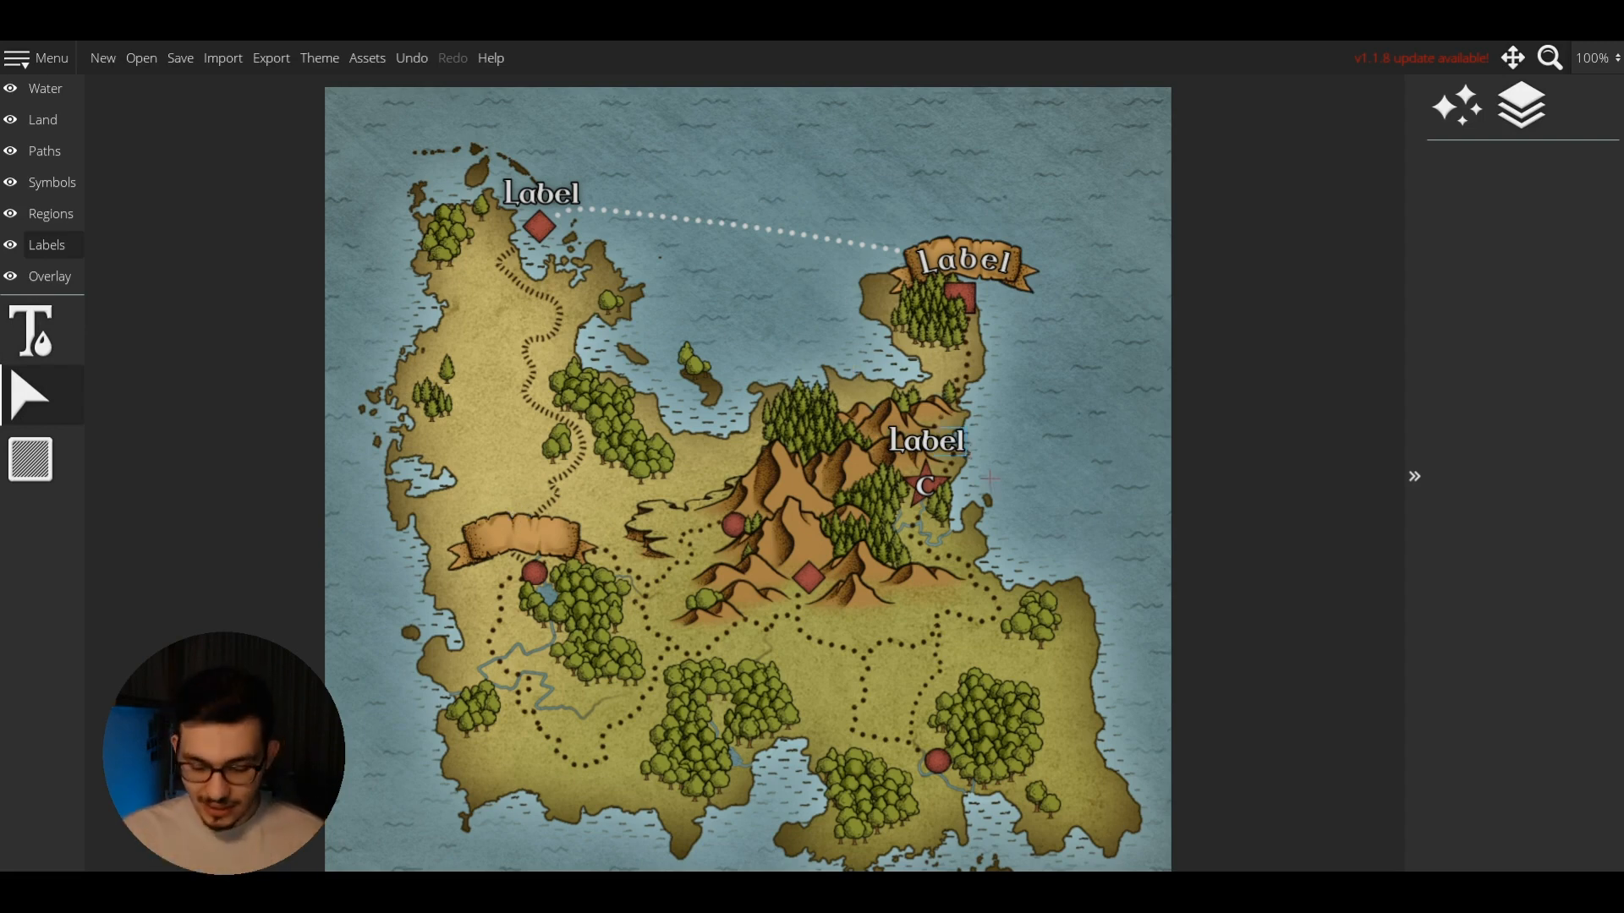
{"action": "key", "text": "Delete"}
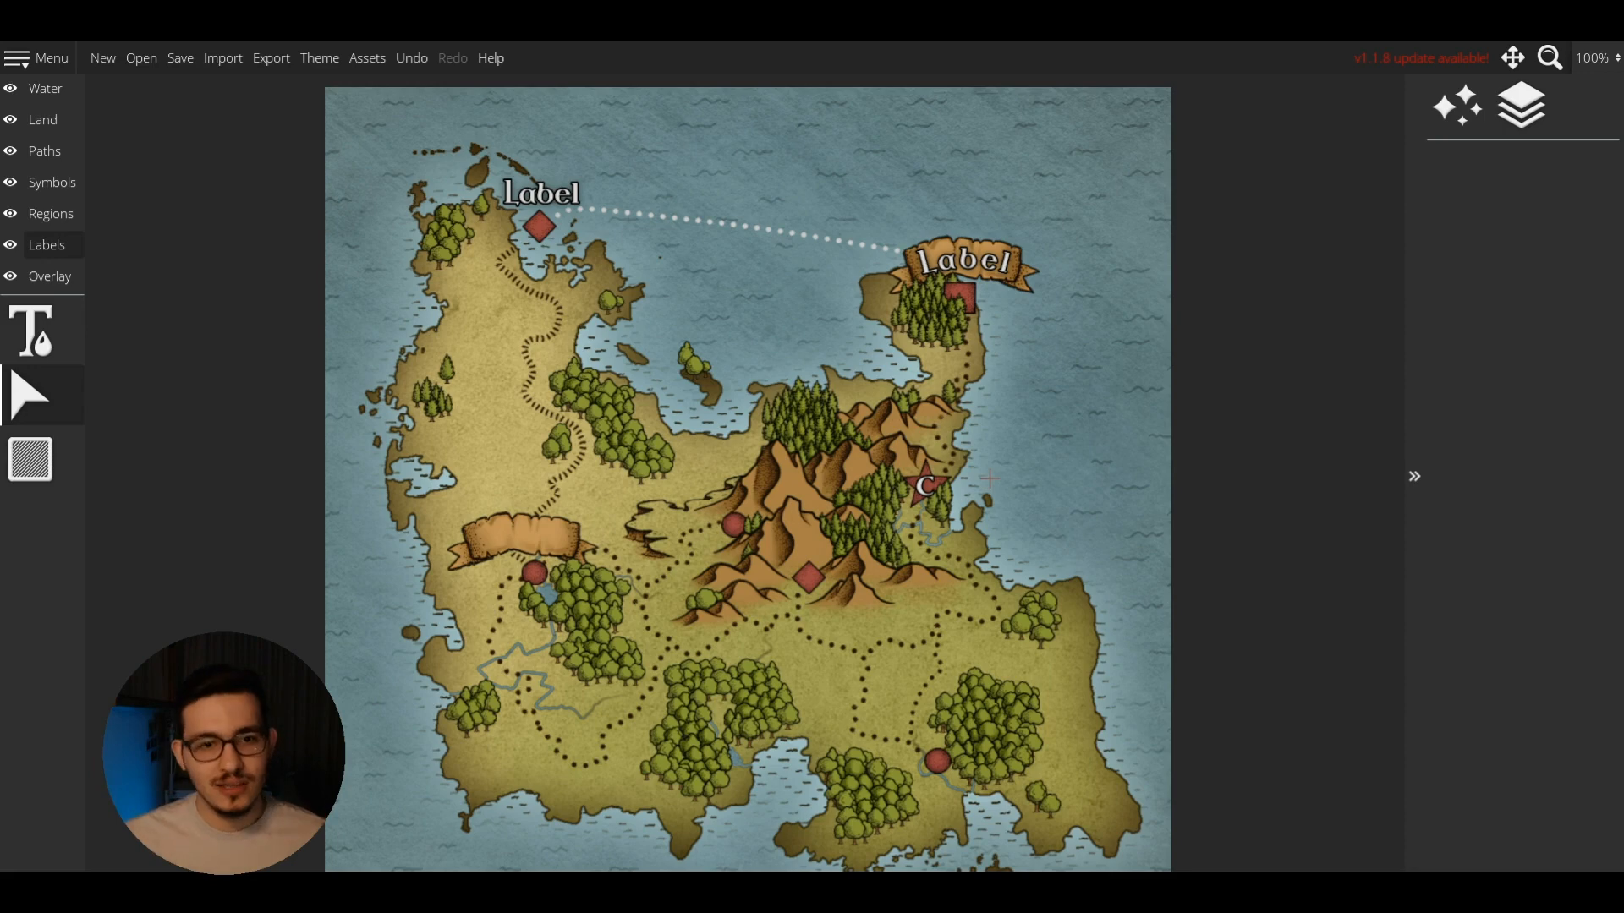
Delete the blank ribbon banner above the western round marker.
{"action": "left_click", "coordinate": [53, 181]}
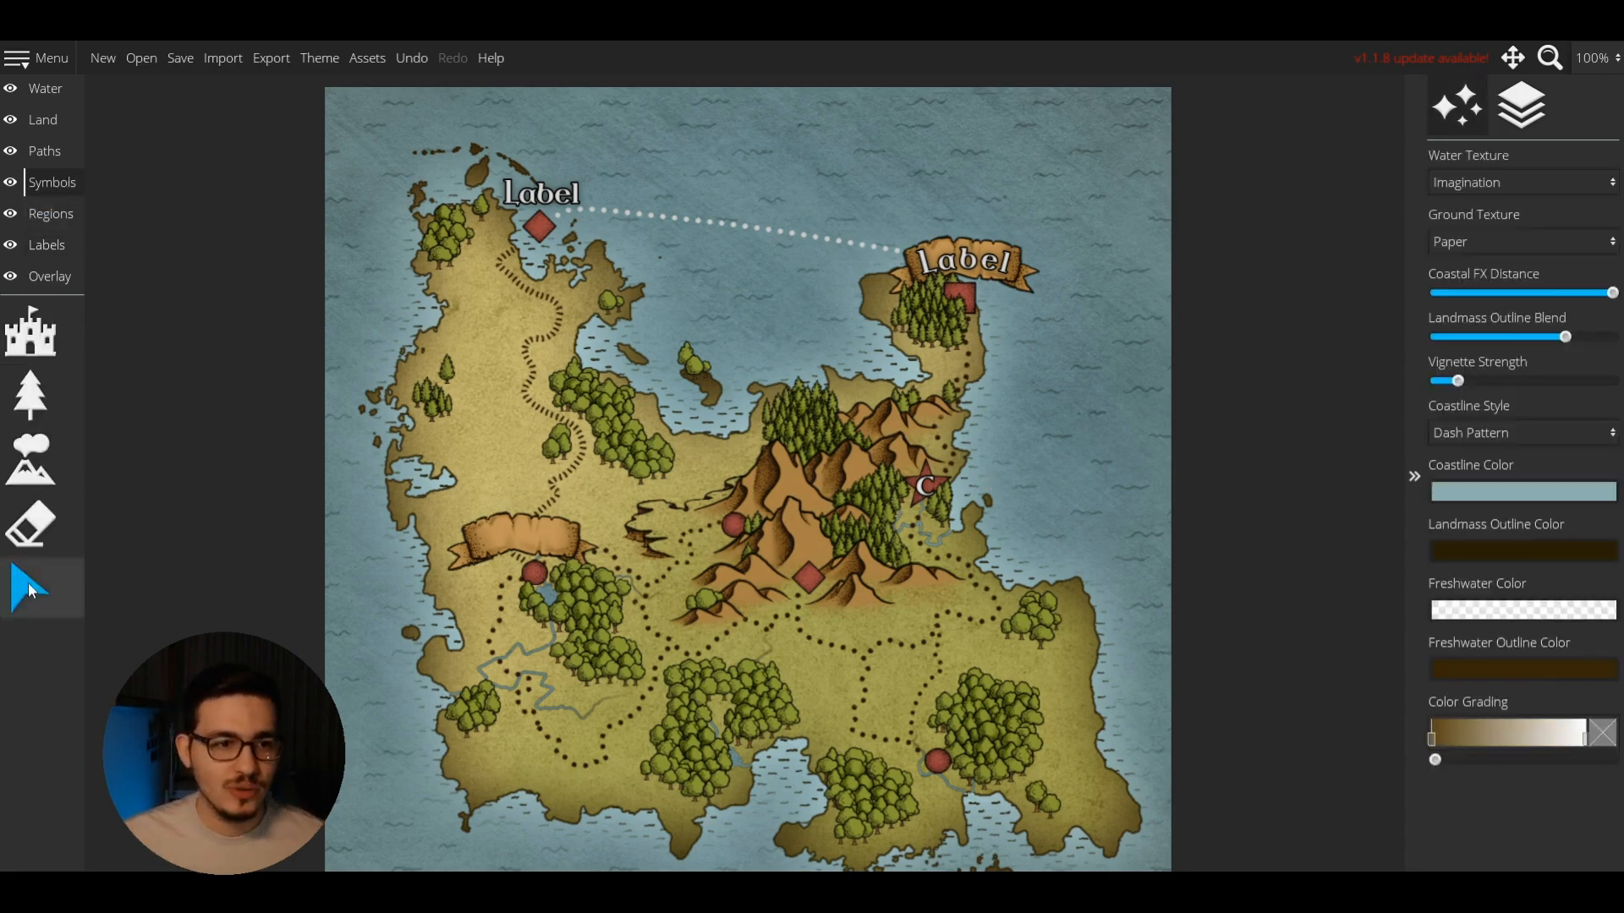
{"action": "left_click", "coordinate": [550, 543]}
{"action": "key", "text": "Delete"}
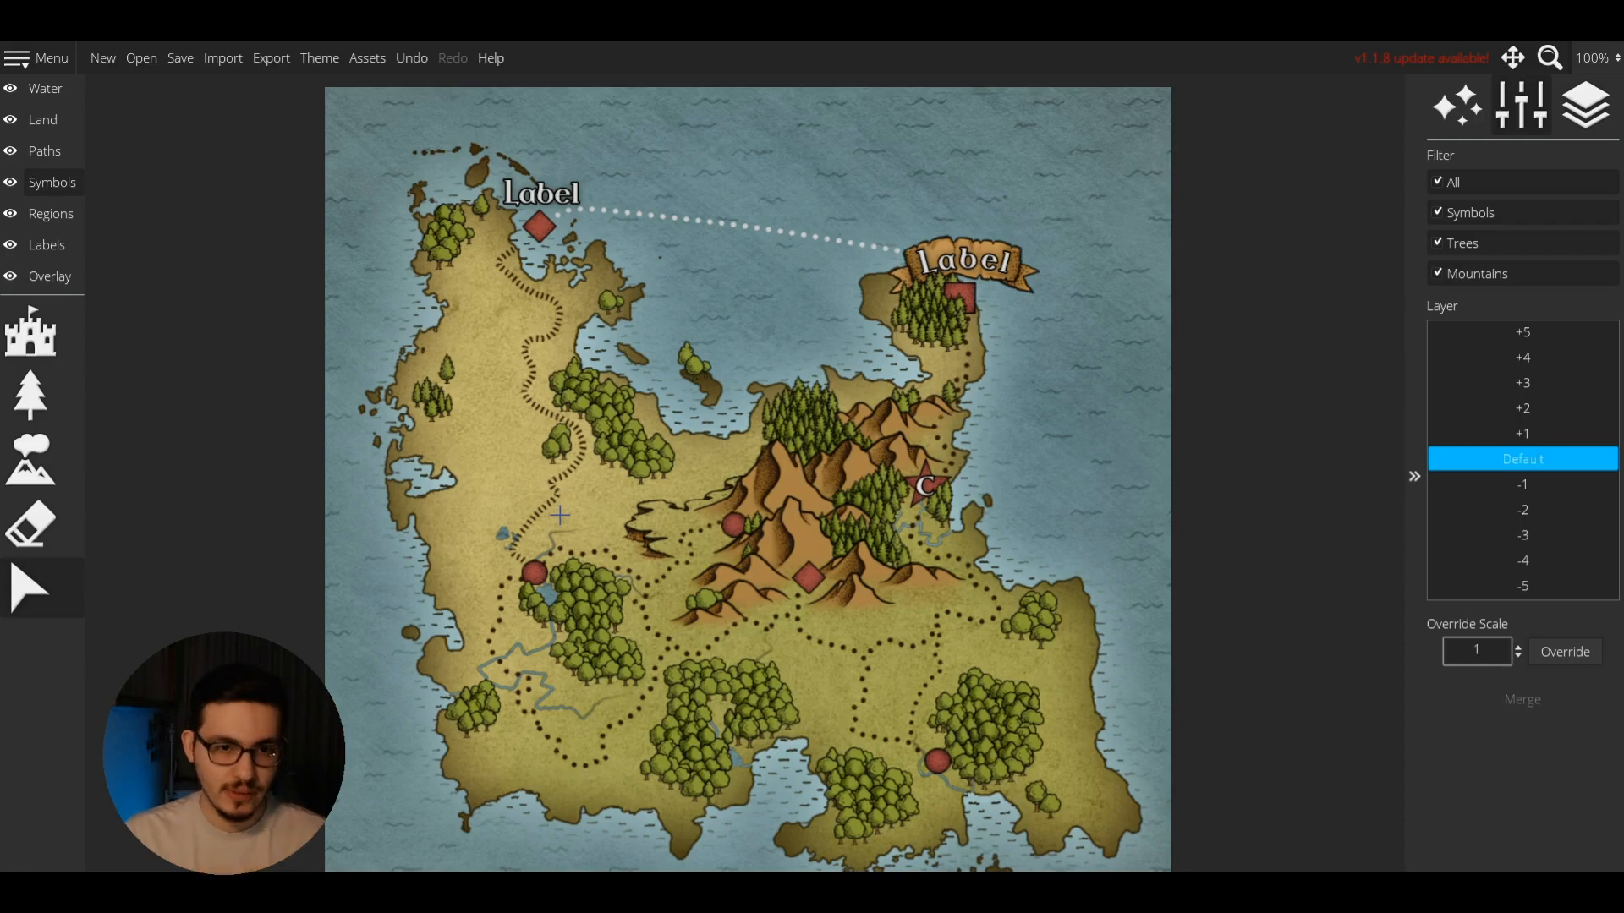
Erase the stray patches of water at the southern end of the western road.
{"action": "left_click", "coordinate": [46, 88]}
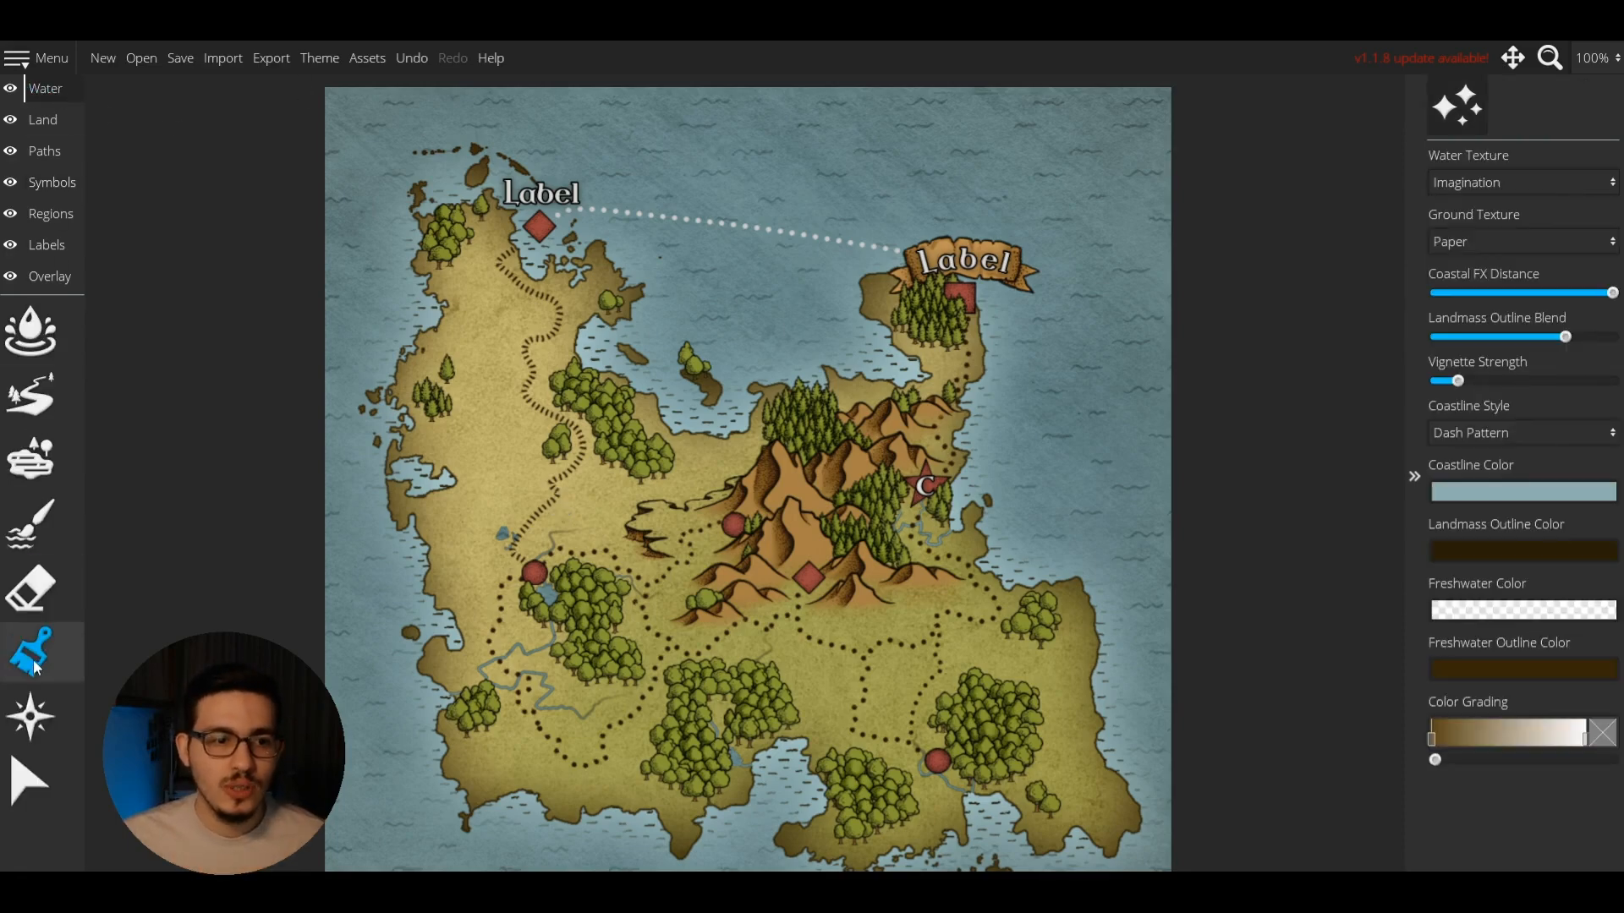
{"action": "left_click", "coordinate": [34, 655]}
{"action": "left_click", "coordinate": [30, 589]}
{"action": "scroll", "coordinate": [476, 505], "scroll_direction": "up", "scroll_amount": 2}
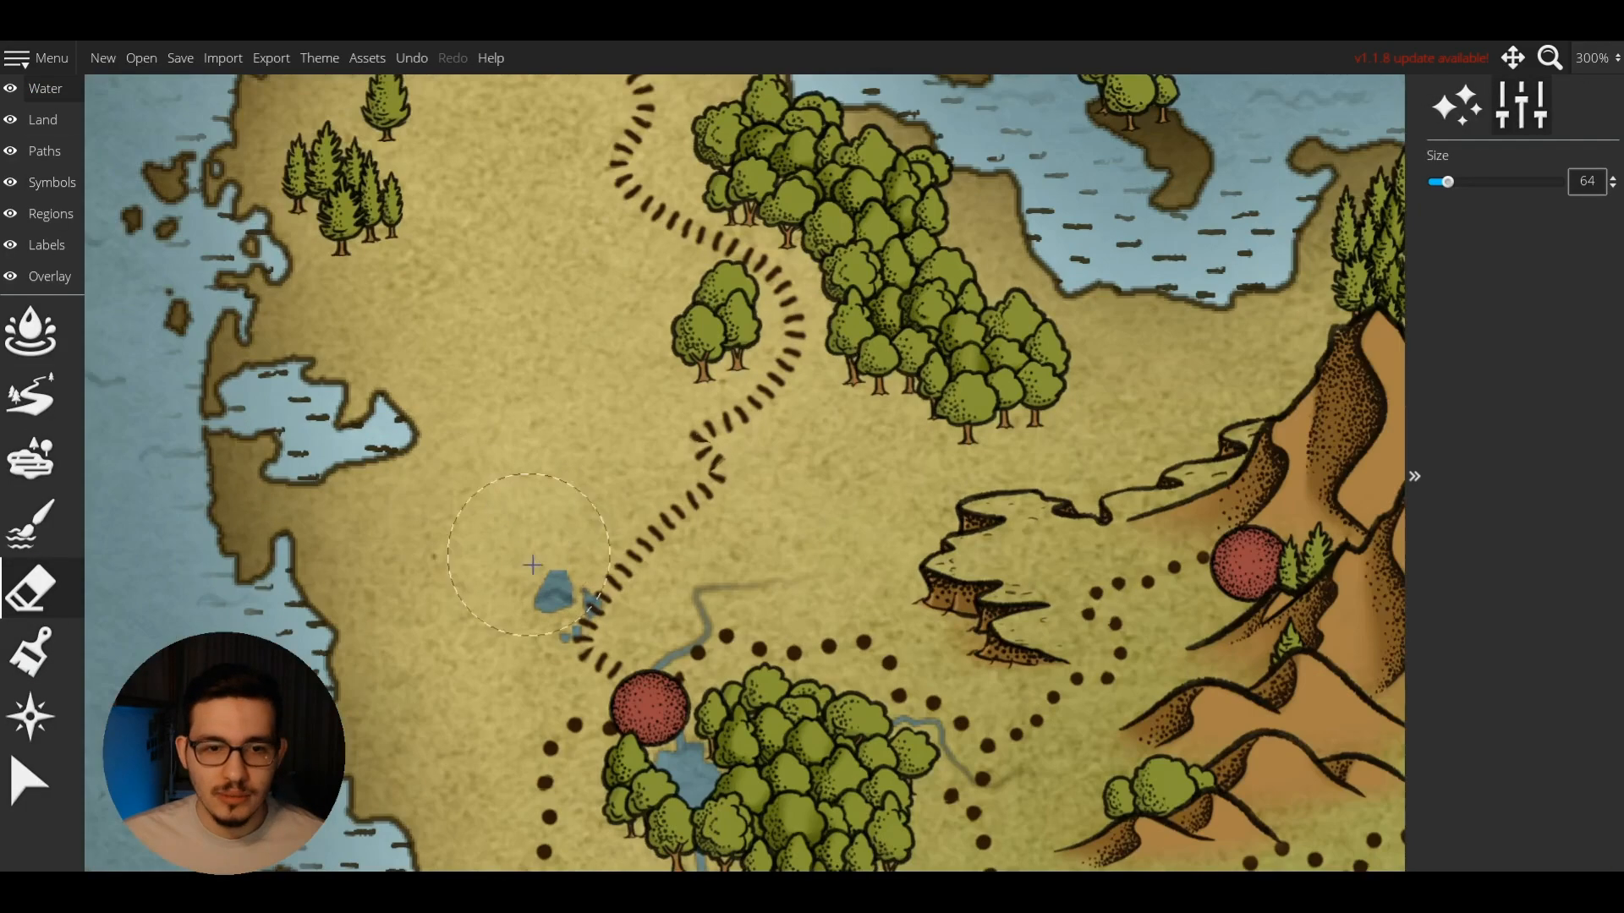
{"action": "scroll", "coordinate": [553, 490], "scroll_direction": "down", "scroll_amount": 2}
Move the "Elvenport" label closer to the star marker's east side and remove the letter "C" from the star.
{"action": "left_click", "coordinate": [49, 245]}
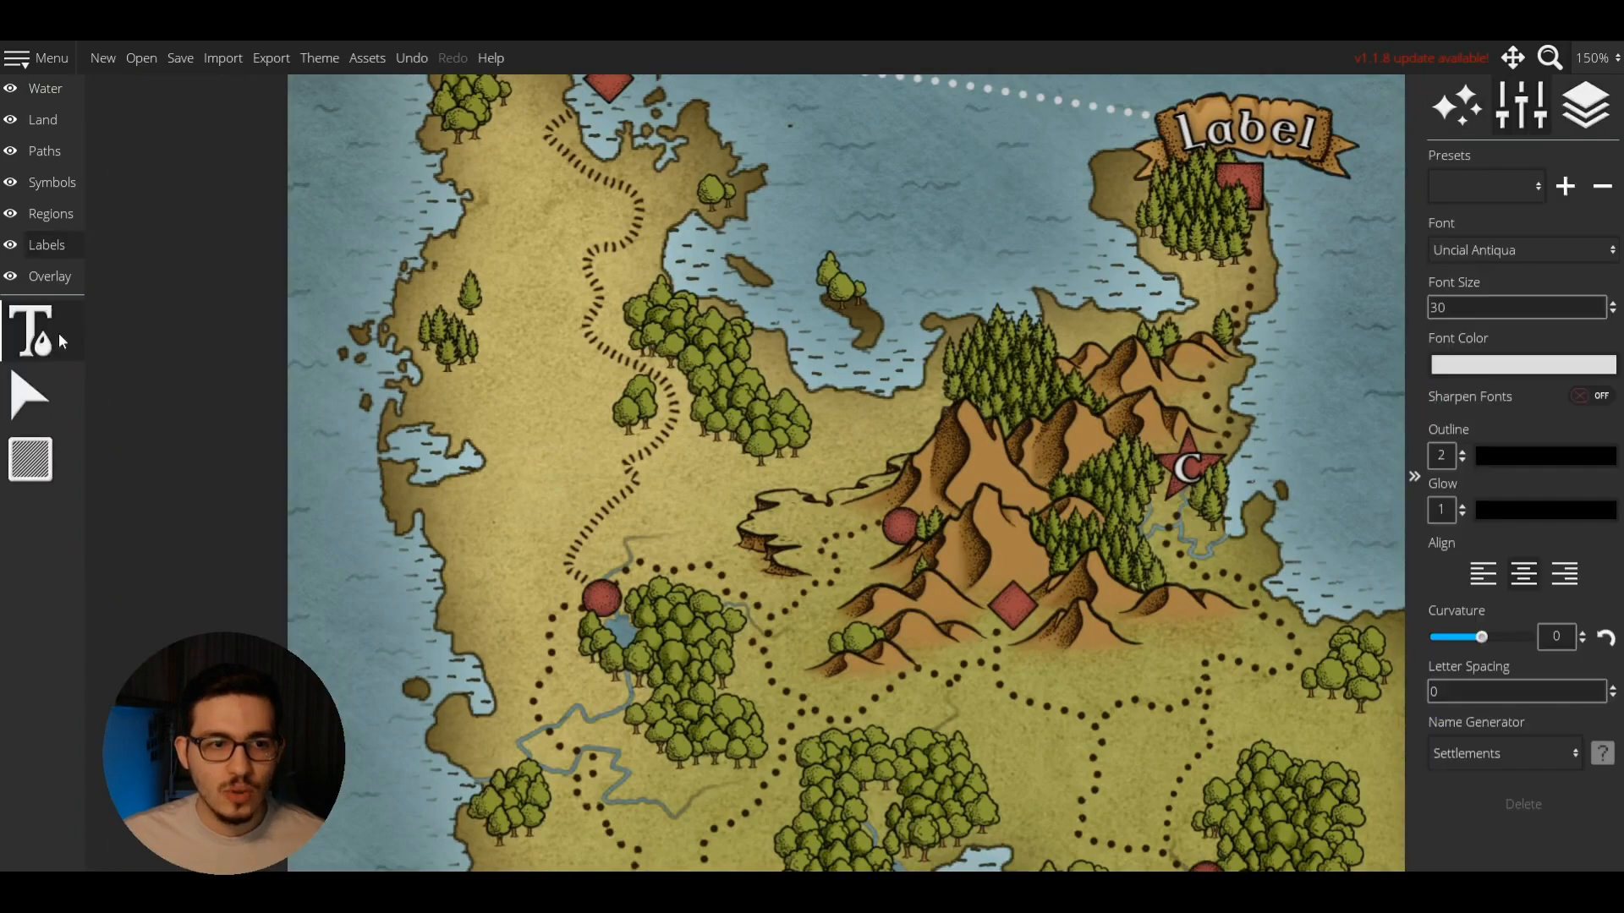
{"action": "scroll", "coordinate": [812, 411], "scroll_direction": "down", "scroll_amount": 2}
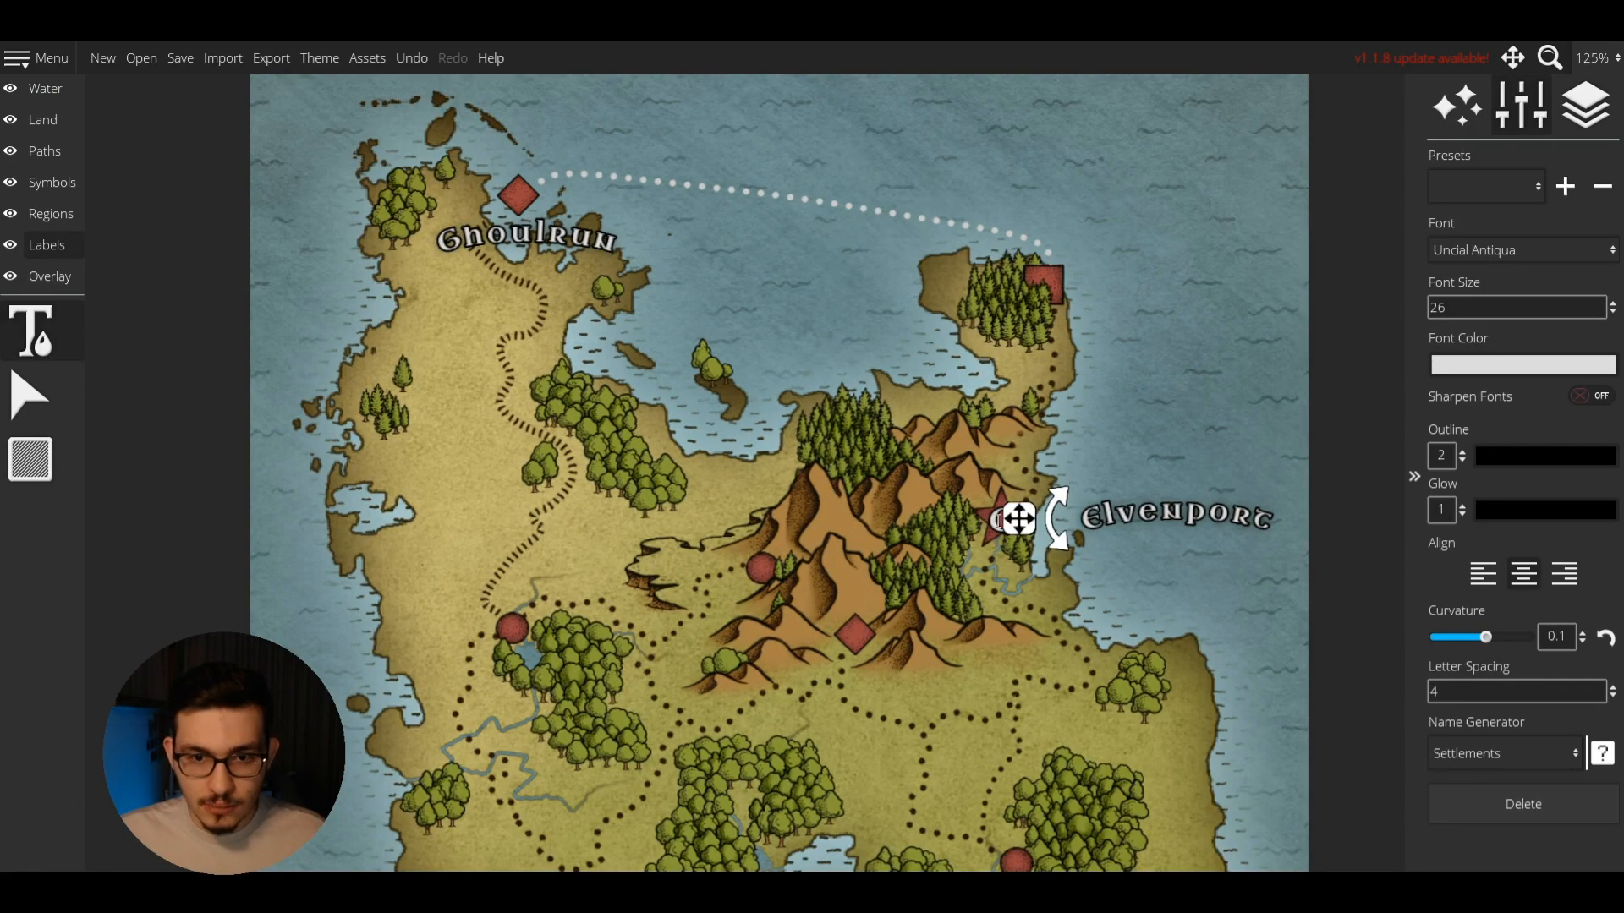
{"action": "left_click_drag", "start_coordinate": [1022, 518], "coordinate": [928, 488]}
{"action": "left_click", "coordinate": [1003, 520]}
{"action": "key", "text": "BackSpace"}
{"action": "left_click", "coordinate": [1107, 519]}
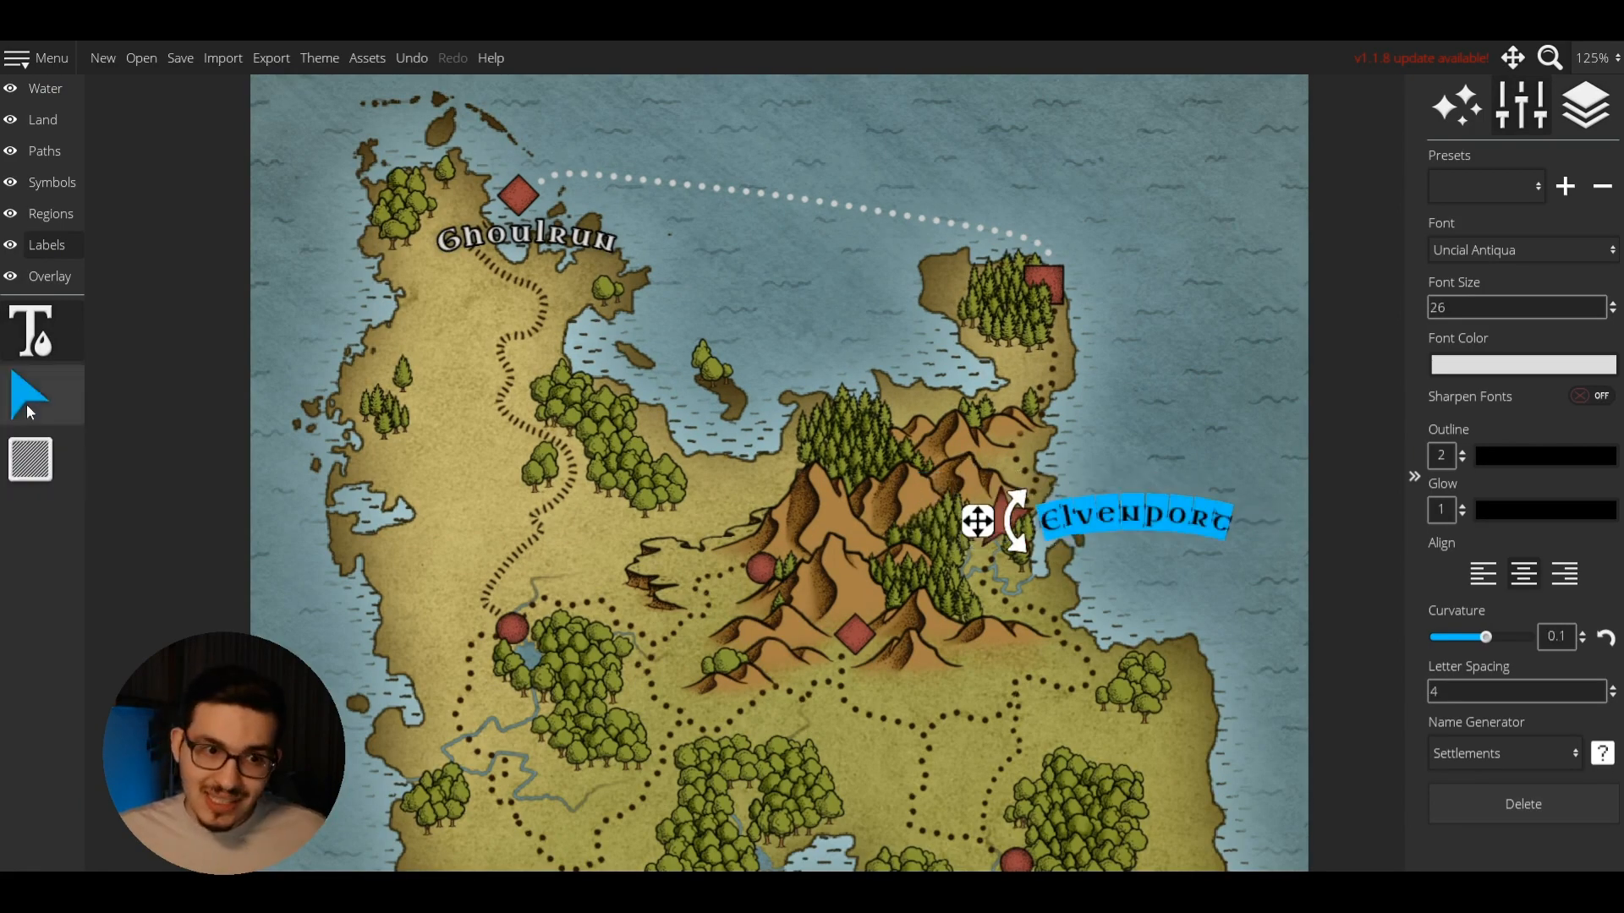
Add an "Elvenport" label at the southern round marker, reusing the copied text, and position it just below the marker.
{"action": "left_click", "coordinate": [31, 331]}
{"action": "scroll", "coordinate": [802, 558], "scroll_direction": "down", "scroll_amount": 2}
{"action": "left_click", "coordinate": [905, 647]}
{"action": "type", "text": "Elvenport"}
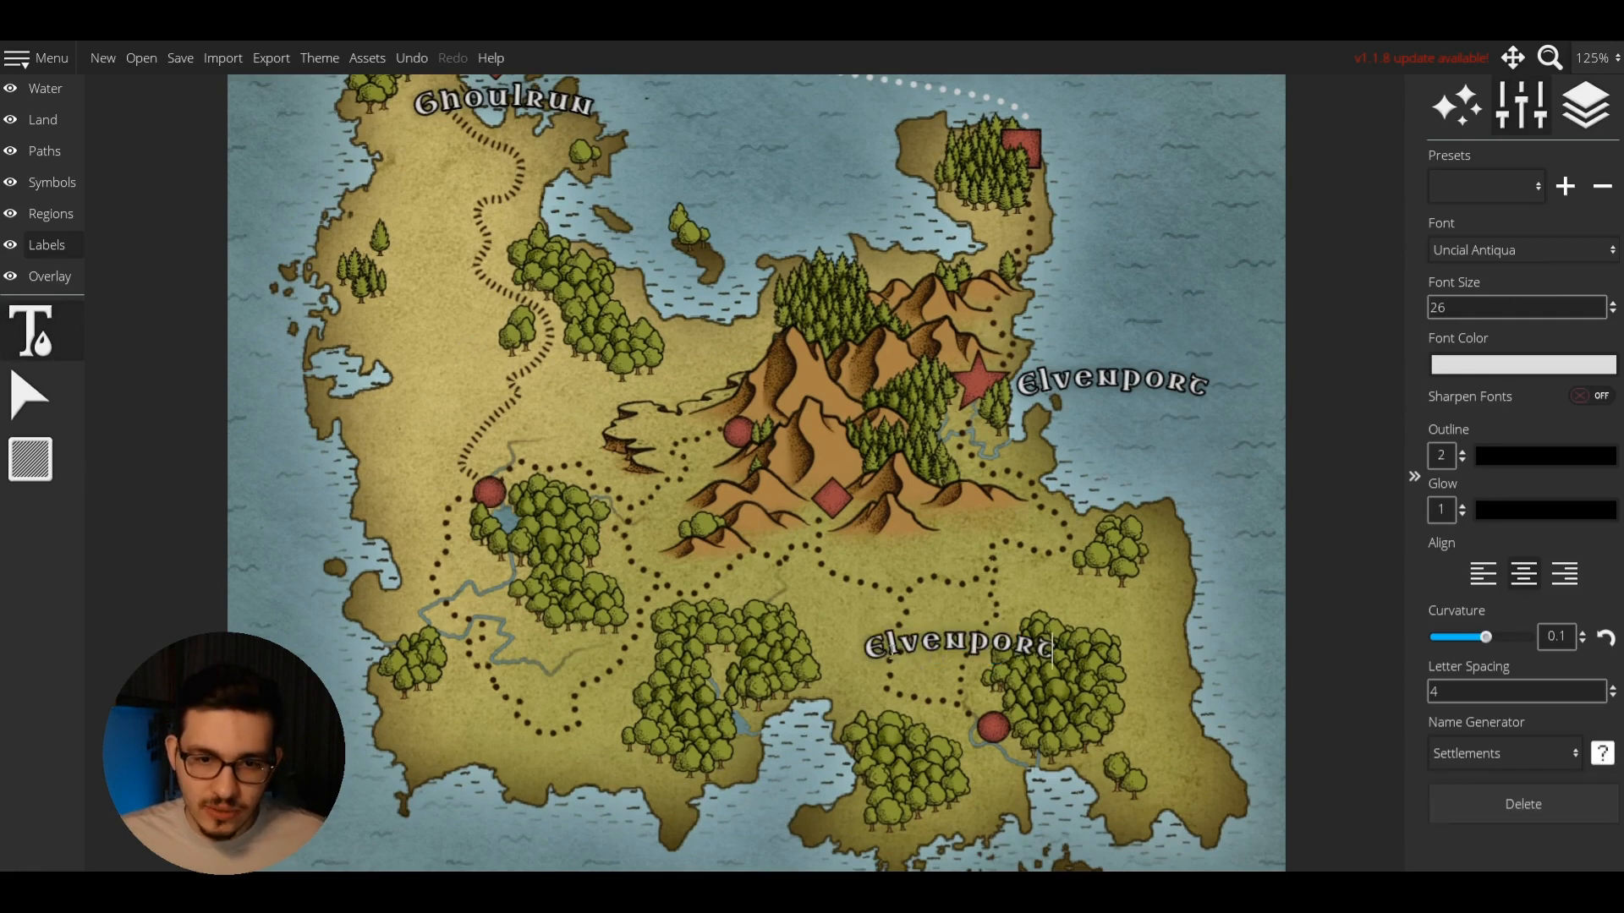
{"action": "key", "text": "ctrl+a"}
{"action": "key", "text": "ctrl+c"}
{"action": "key", "text": "BackSpace"}
{"action": "left_click", "coordinate": [1032, 705]}
{"action": "key", "text": "ctrl+v"}
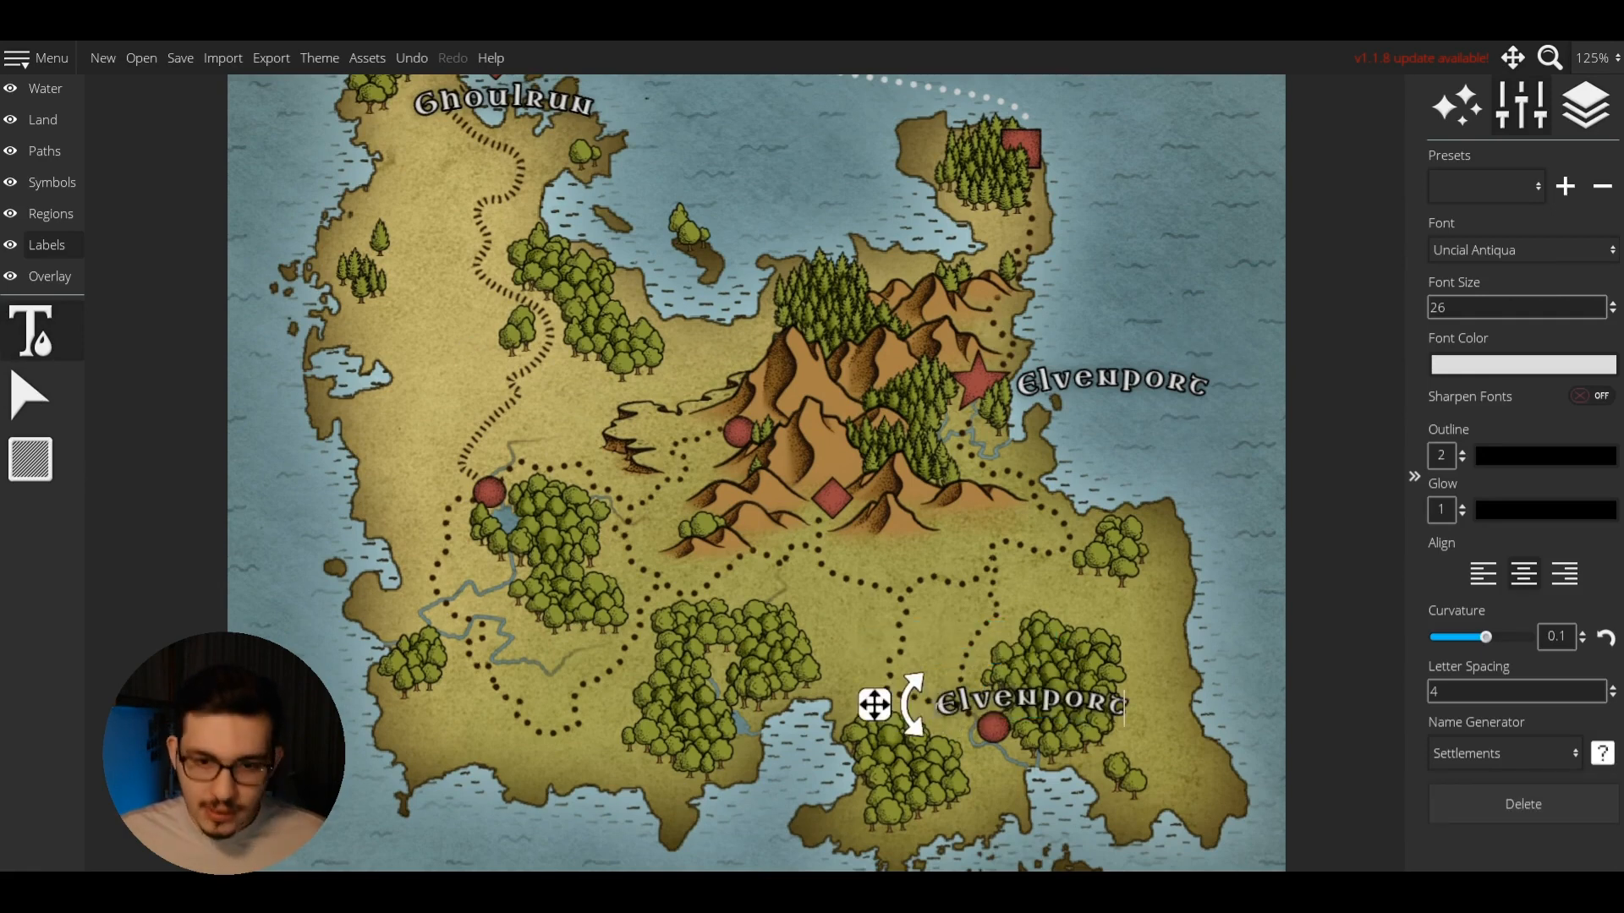
{"action": "left_click_drag", "start_coordinate": [886, 713], "coordinate": [853, 776]}
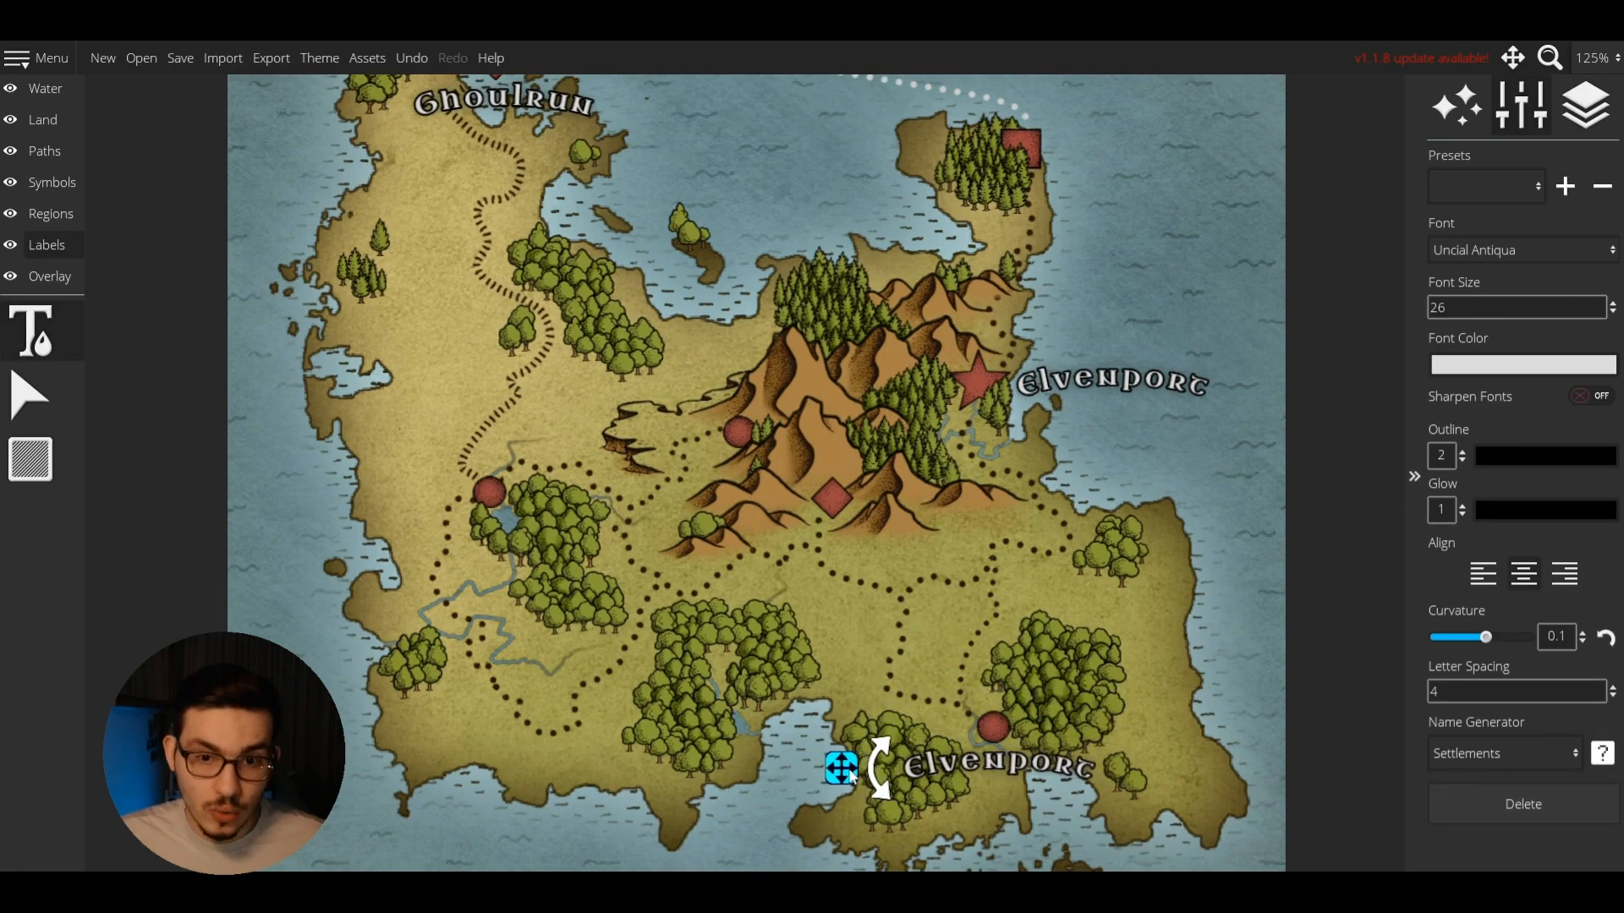
Paste another "Elvenport" label over the western forest and generate random settlement names for it and the southern label.
{"action": "left_click", "coordinate": [550, 601]}
{"action": "key", "text": "ctrl+v"}
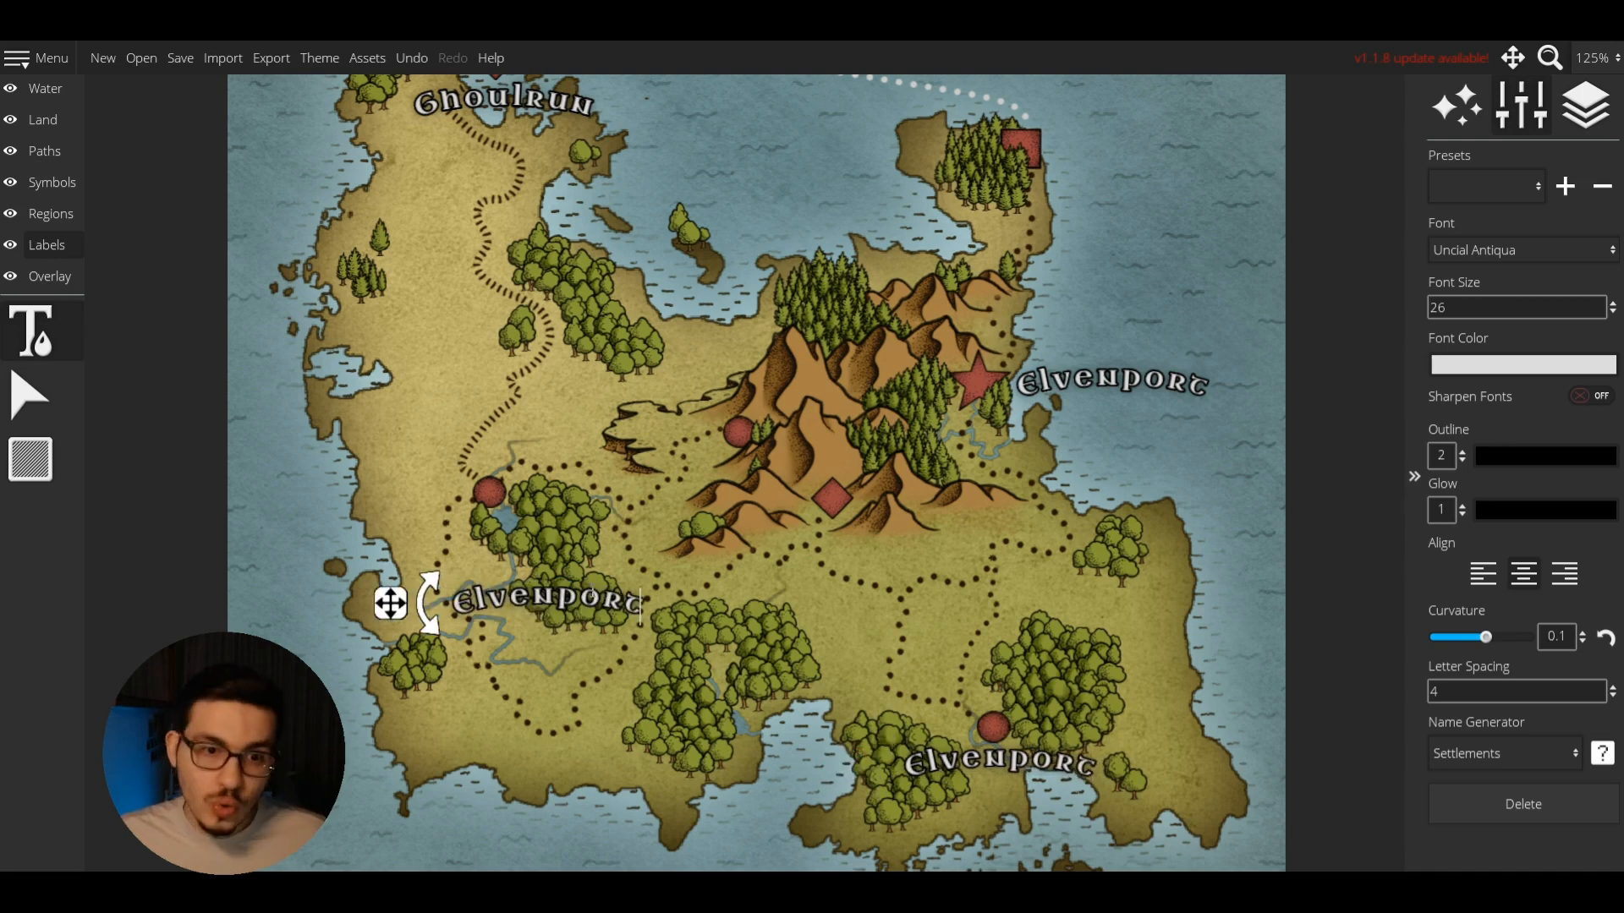
{"action": "left_click", "coordinate": [1600, 762]}
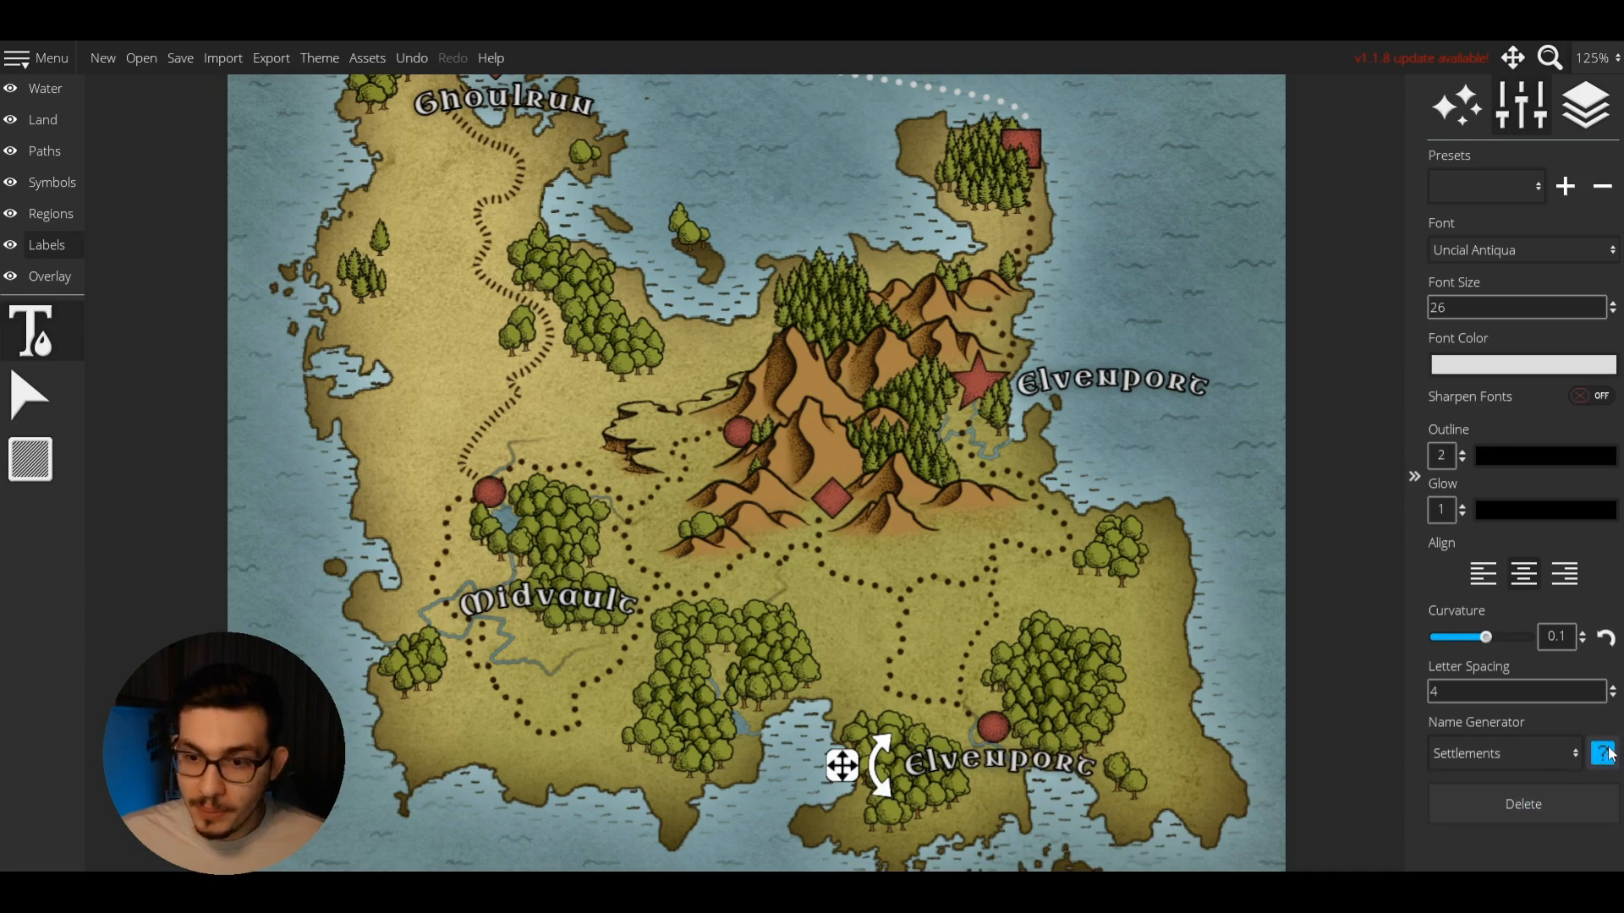
{"action": "left_click", "coordinate": [1604, 753]}
{"action": "left_click_drag", "start_coordinate": [860, 782], "coordinate": [936, 725]}
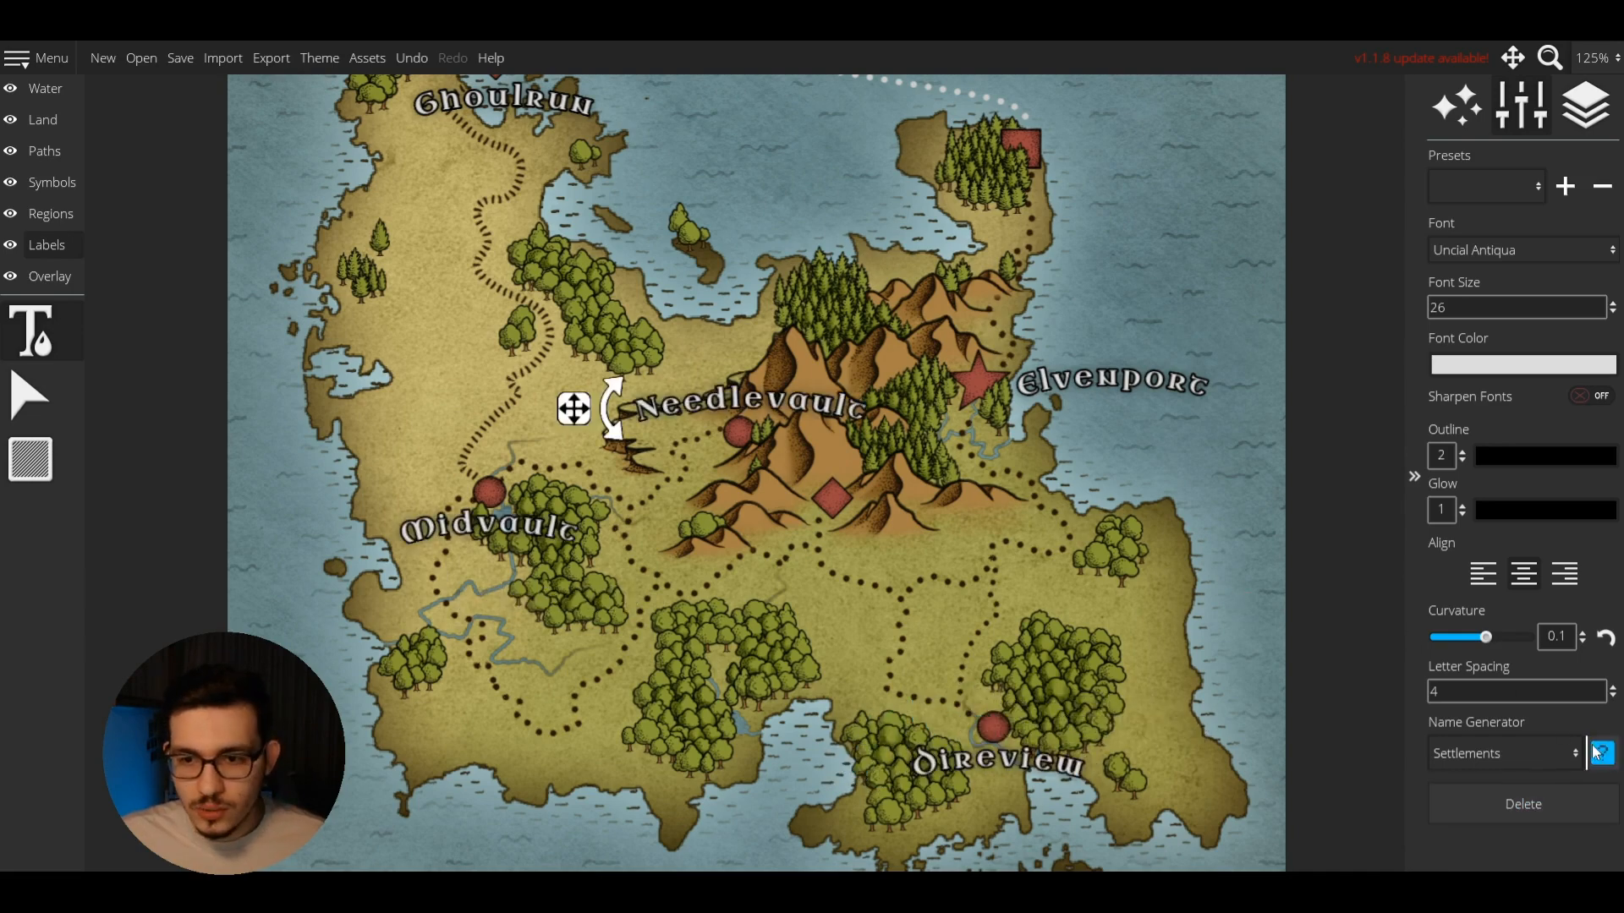
Generate further random settlement names for the label above the mountains' round marker and nudge the label slightly west.
{"action": "left_click", "coordinate": [1597, 752]}
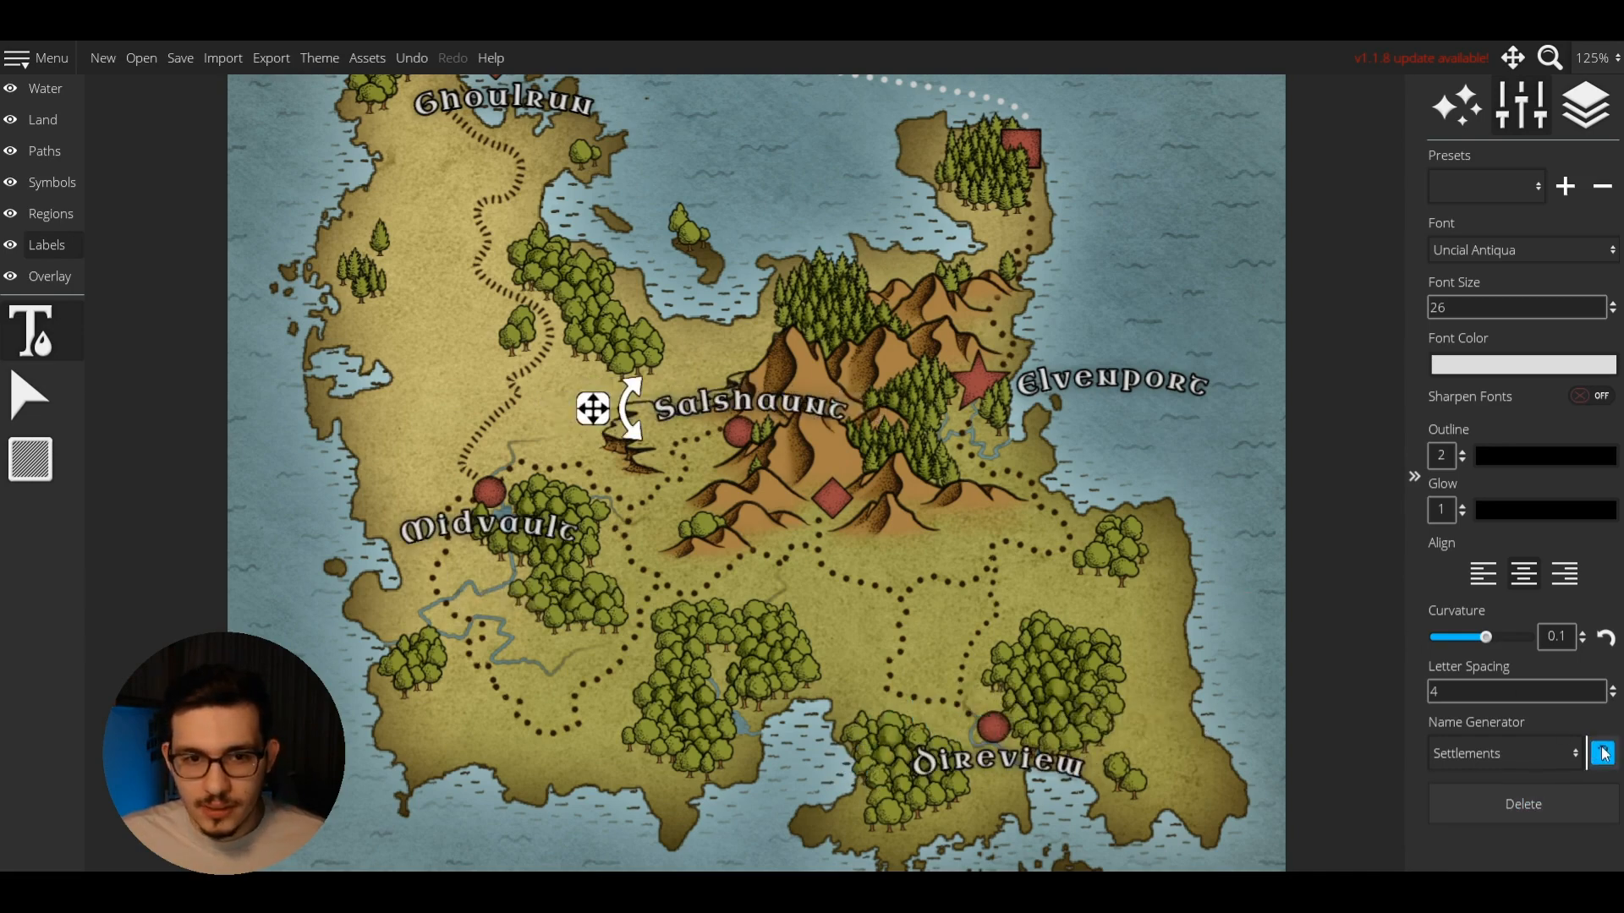
{"action": "left_click", "coordinate": [1599, 753]}
{"action": "left_click", "coordinate": [1601, 753]}
{"action": "left_click", "coordinate": [1603, 754]}
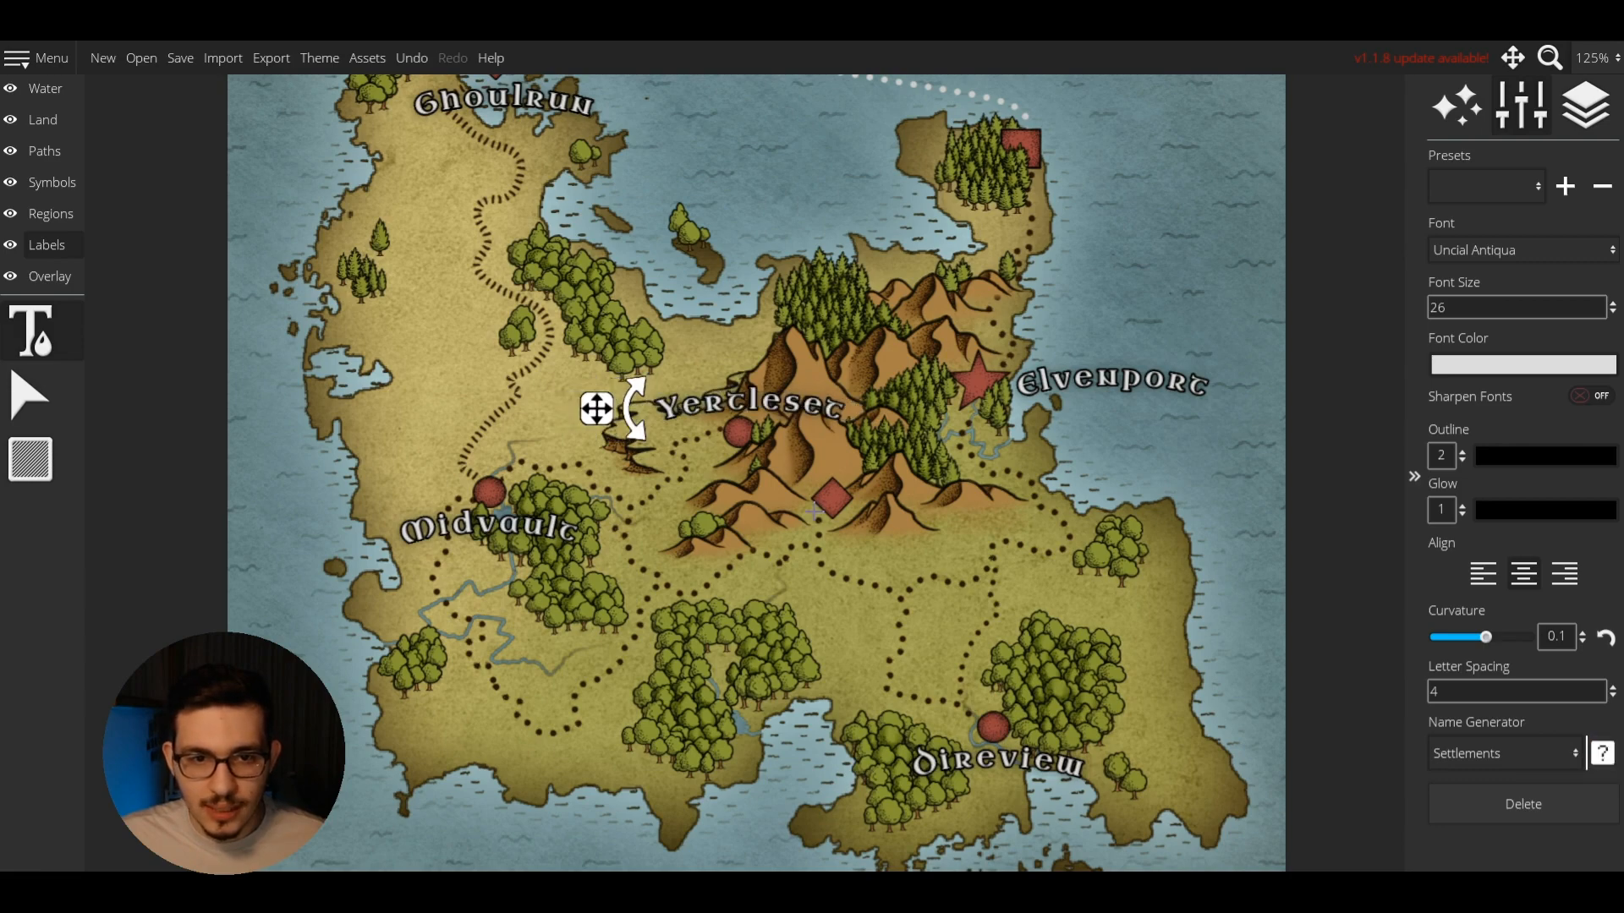
{"action": "left_click_drag", "start_coordinate": [591, 415], "coordinate": [583, 415]}
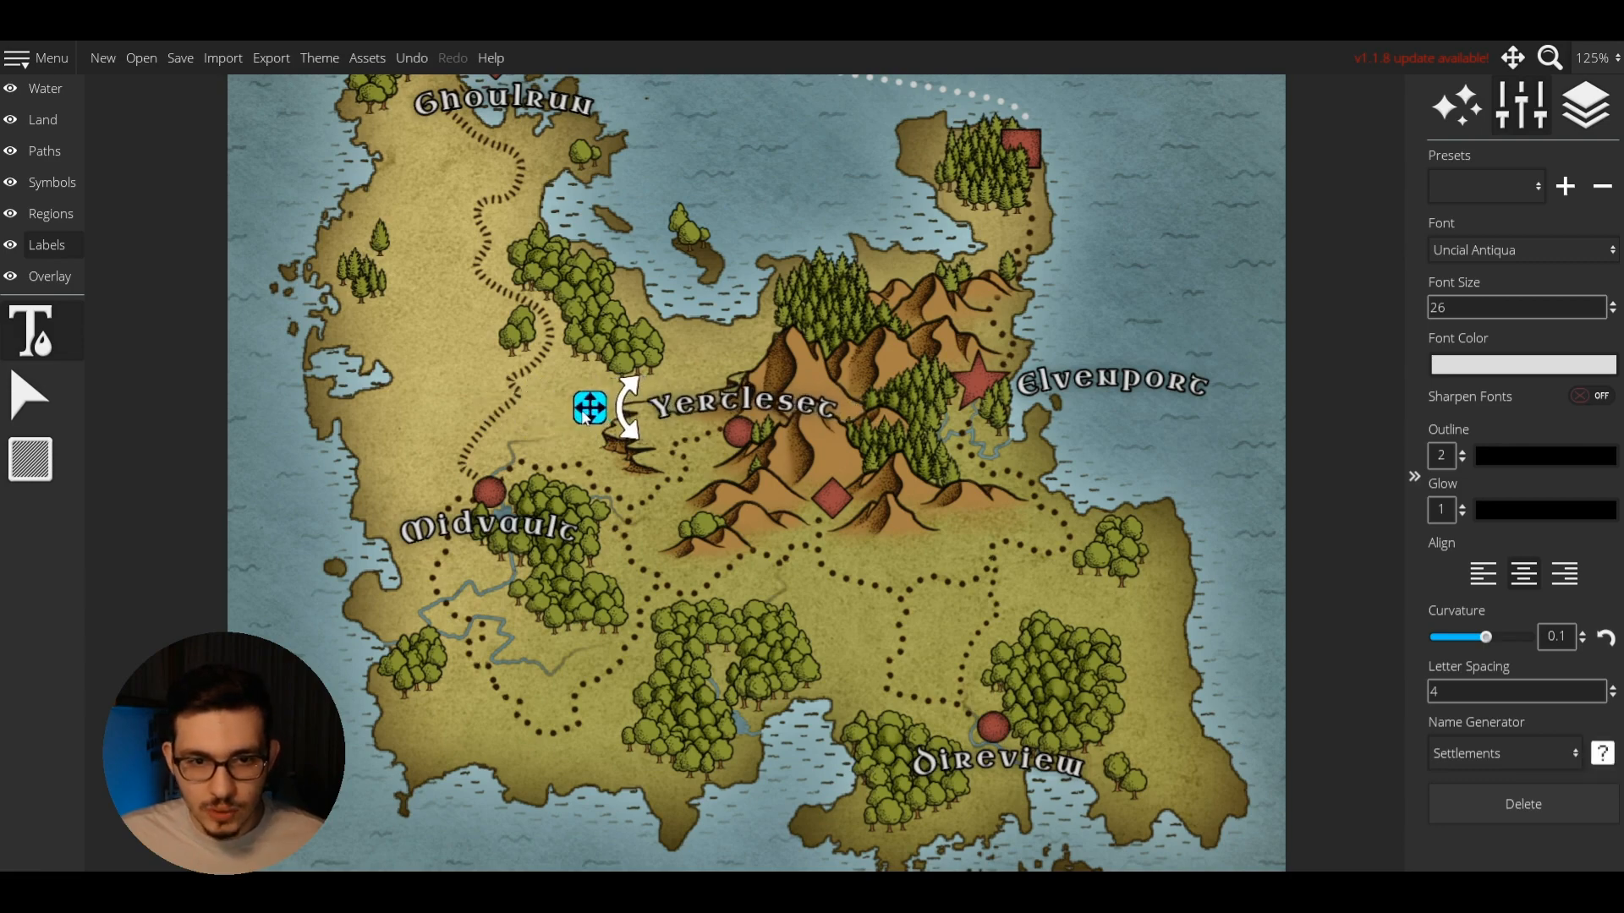
{"action": "left_click", "coordinate": [850, 550]}
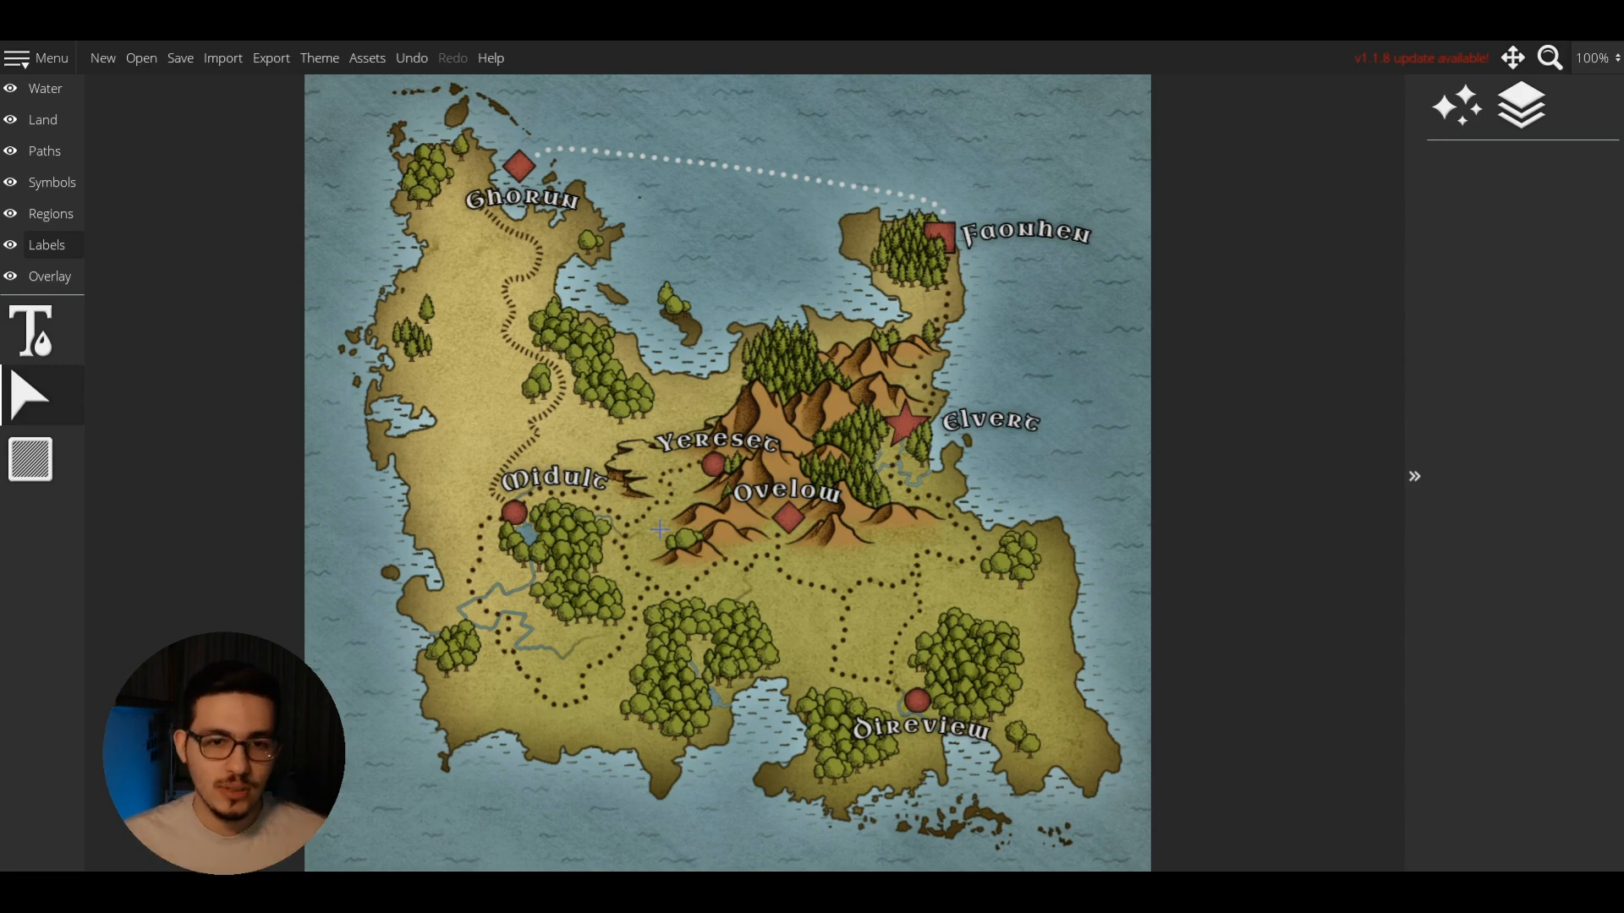
Set the "Elvert" label's font size to 34, shift it clear of the star marker, and deselect it.
{"action": "left_click", "coordinate": [67, 317]}
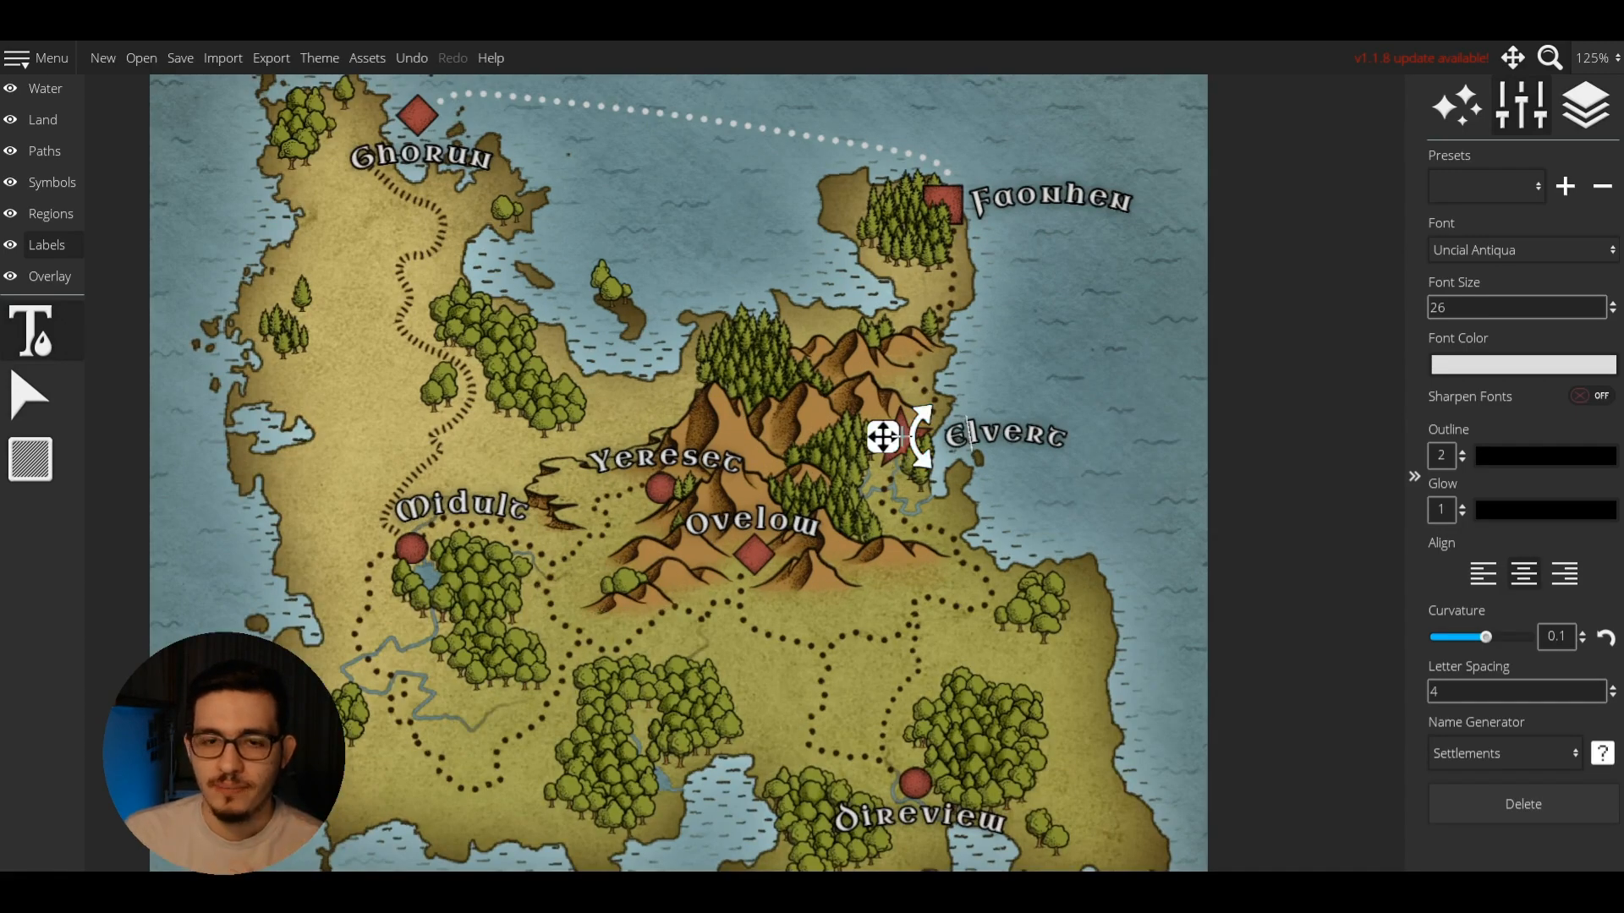
{"action": "left_click", "coordinate": [1614, 303]}
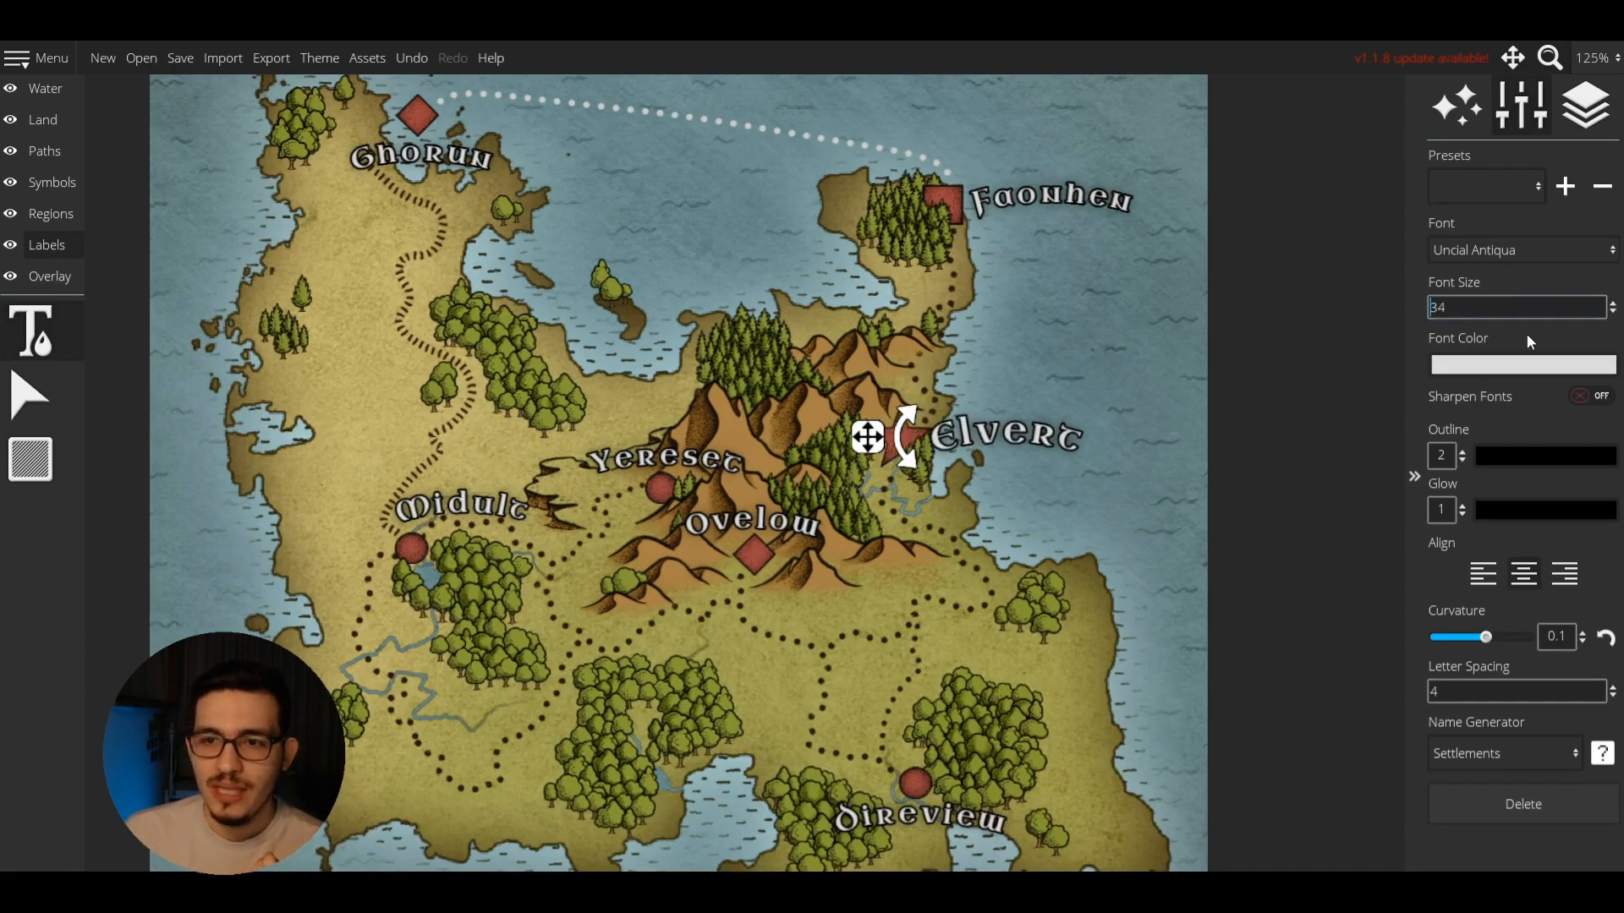
{"action": "left_click_drag", "start_coordinate": [869, 438], "coordinate": [884, 439]}
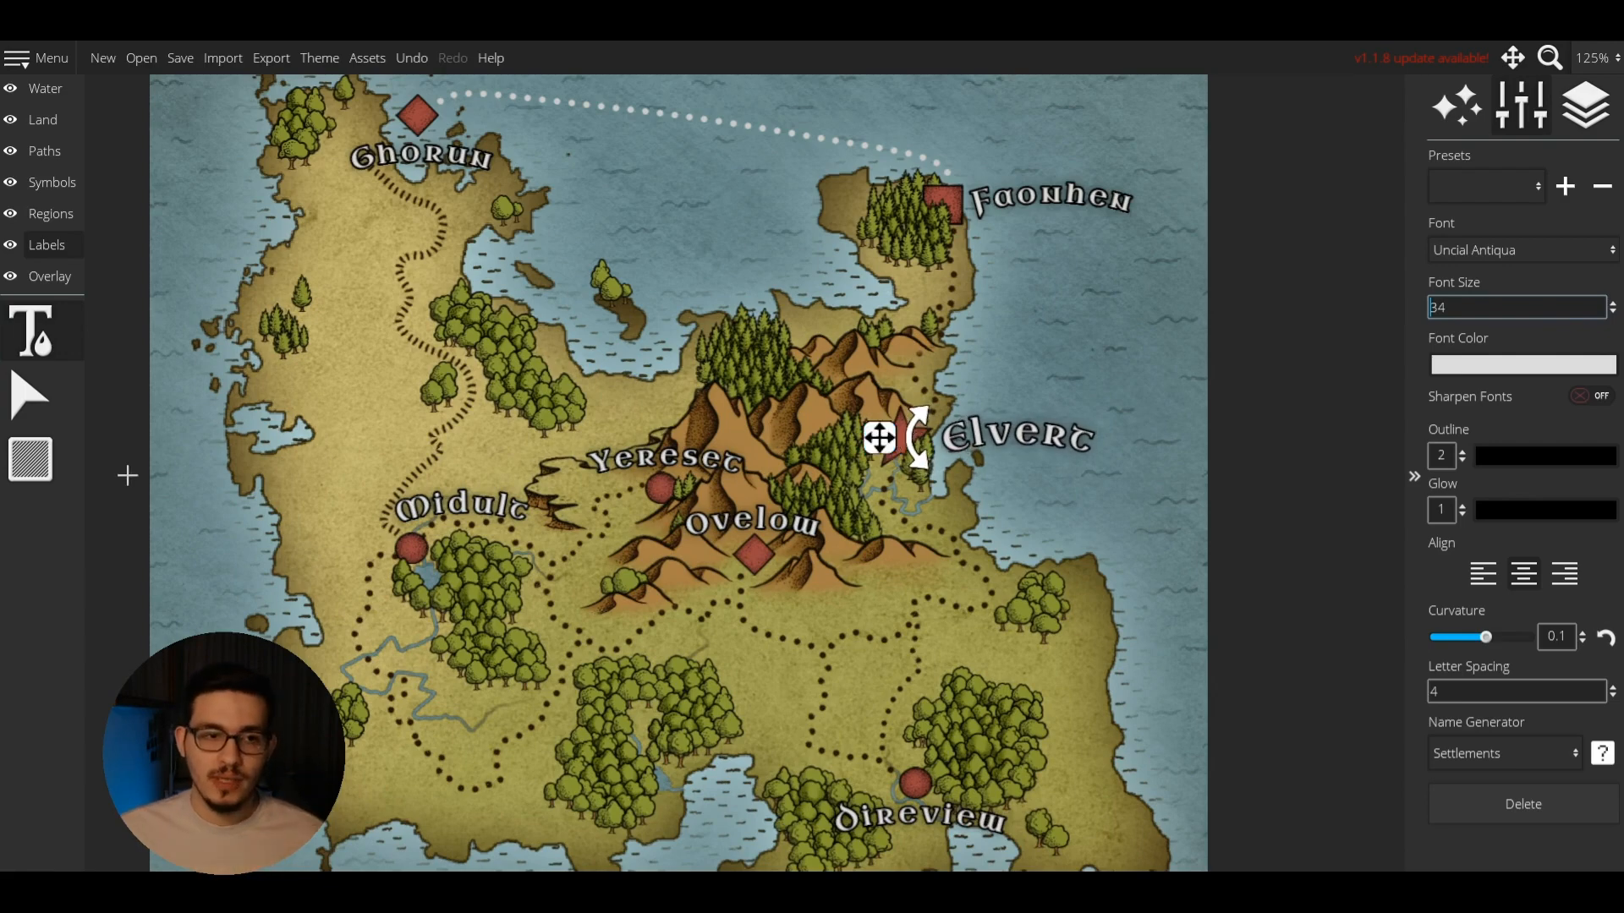
{"action": "left_click", "coordinate": [29, 395]}
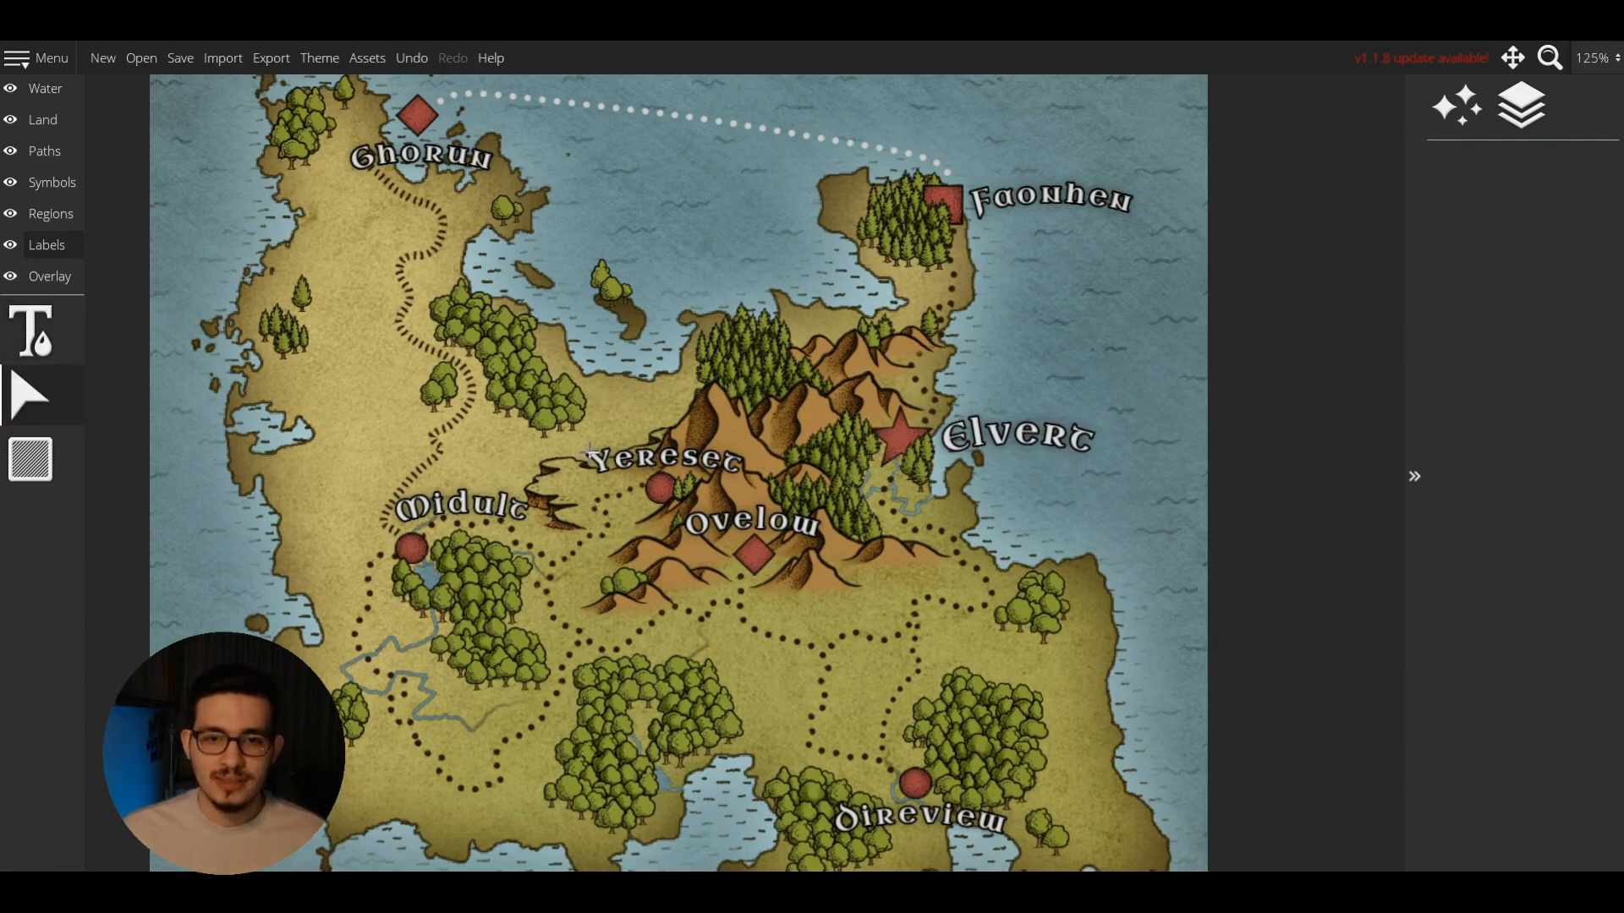
Save the map.
{"action": "left_click", "coordinate": [31, 330]}
{"action": "left_click_drag", "start_coordinate": [362, 490], "coordinate": [539, 325]}
{"action": "key", "text": "ctrl+s"}
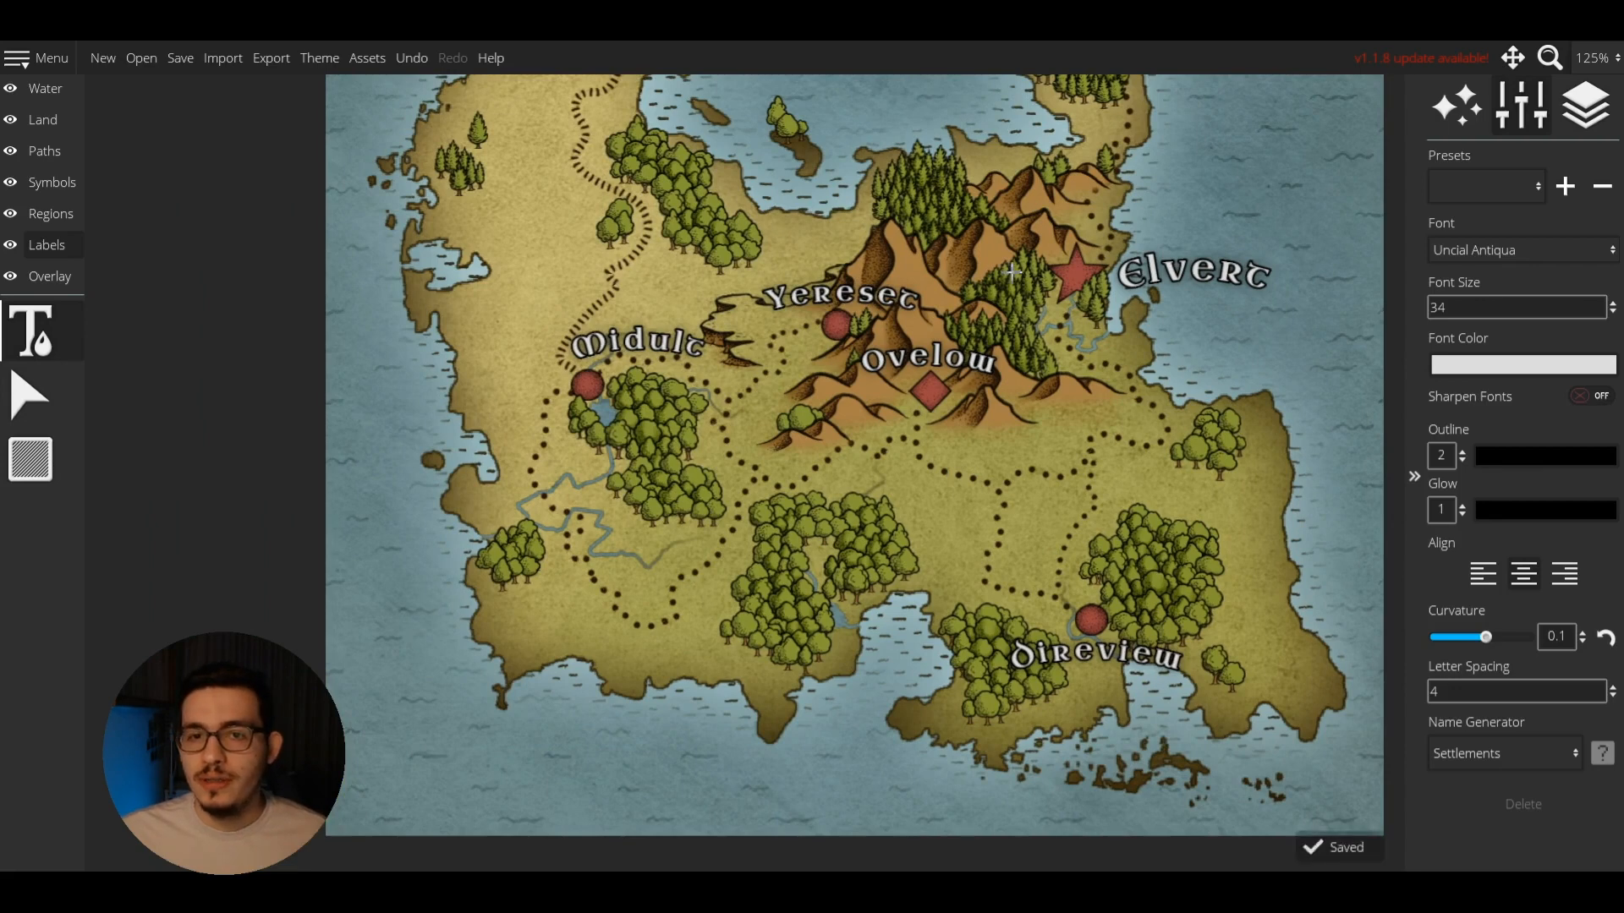
Add a river label reading "Ada R." in Merriweather at font size 20.
{"action": "left_click_drag", "start_coordinate": [901, 483], "coordinate": [792, 537]}
{"action": "left_click", "coordinate": [872, 594]}
{"action": "type", "text": "Adad"}
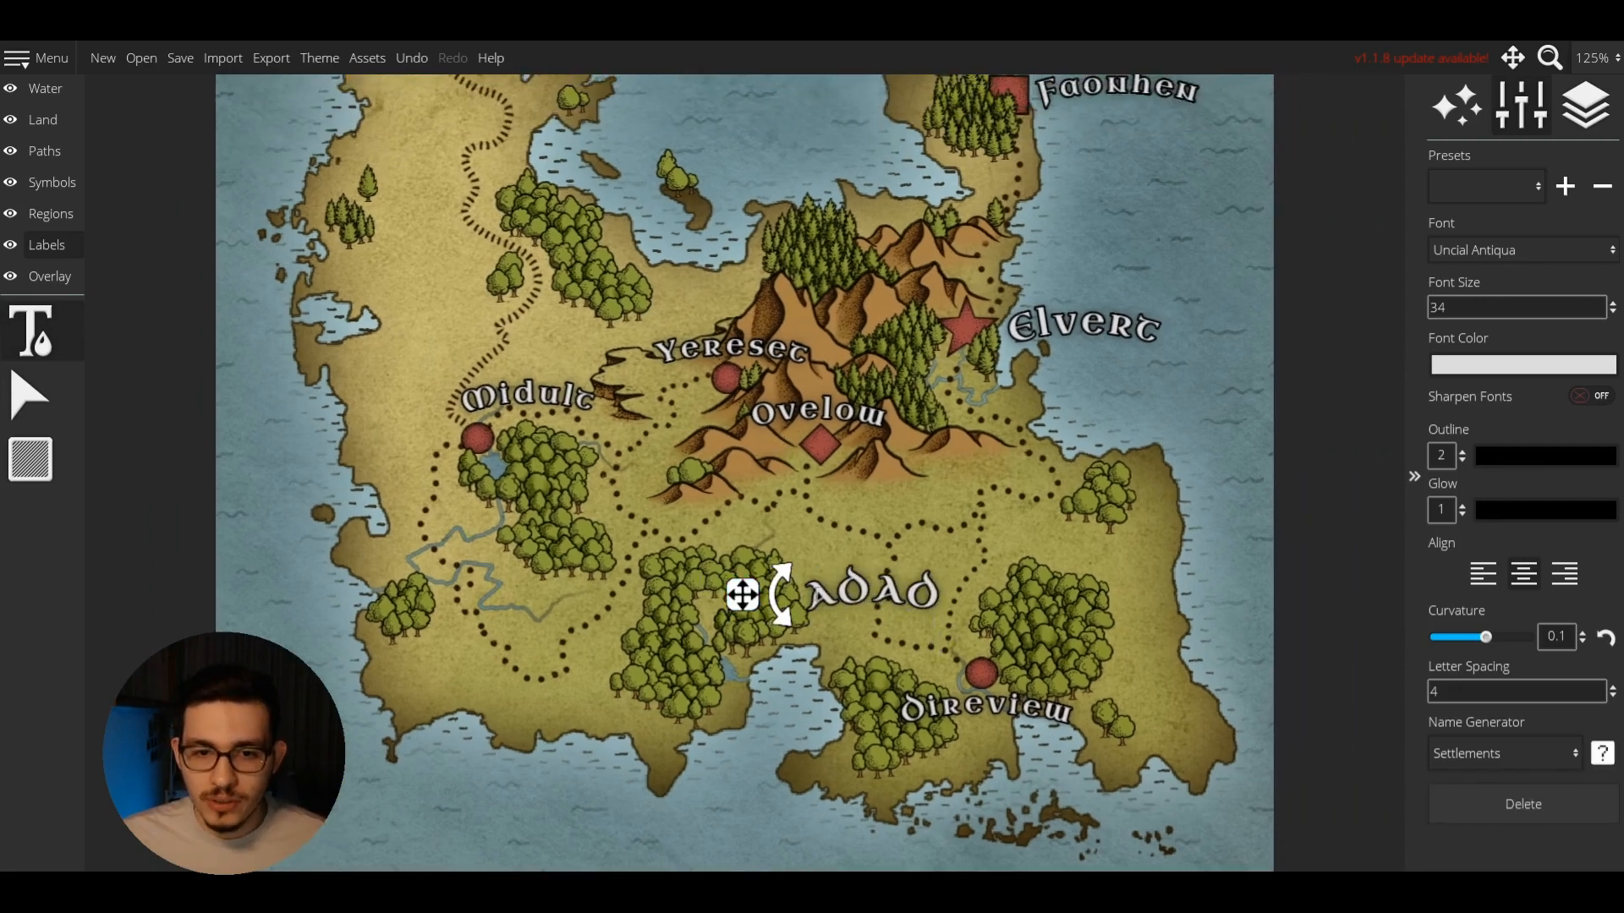
{"action": "key", "text": "ctrl+a"}
{"action": "type", "text": "Ada R."}
{"action": "double_click", "coordinate": [1510, 301]}
{"action": "type", "text": "20"}
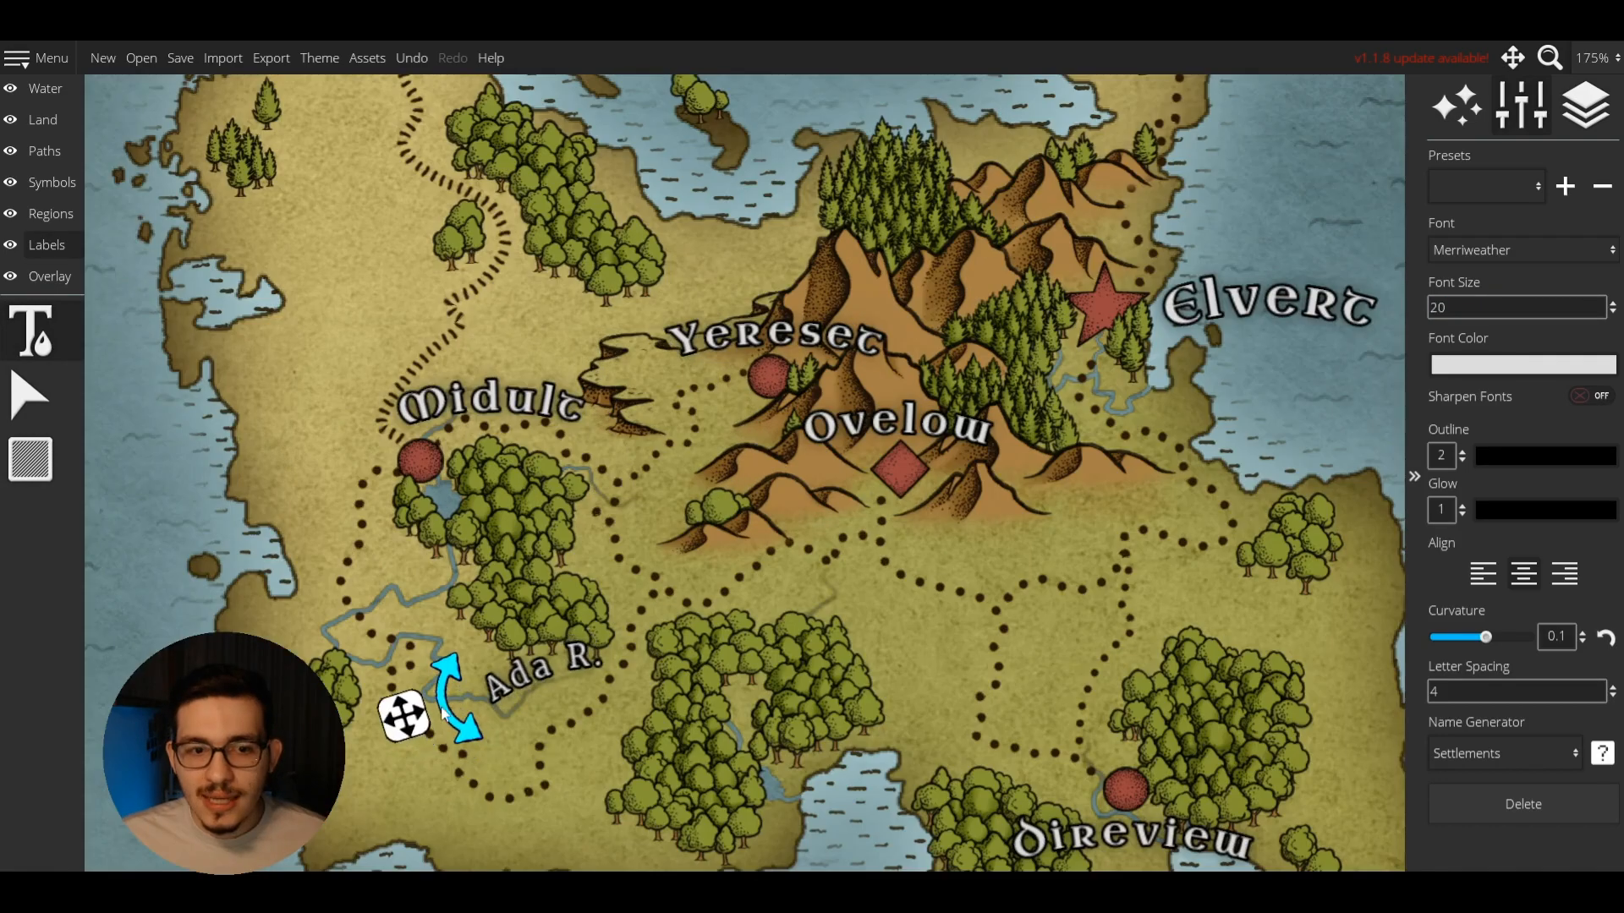
Fine-tune the position of the "Ada R." label along the western river and deselect it.
{"action": "left_click_drag", "start_coordinate": [424, 716], "coordinate": [403, 701]}
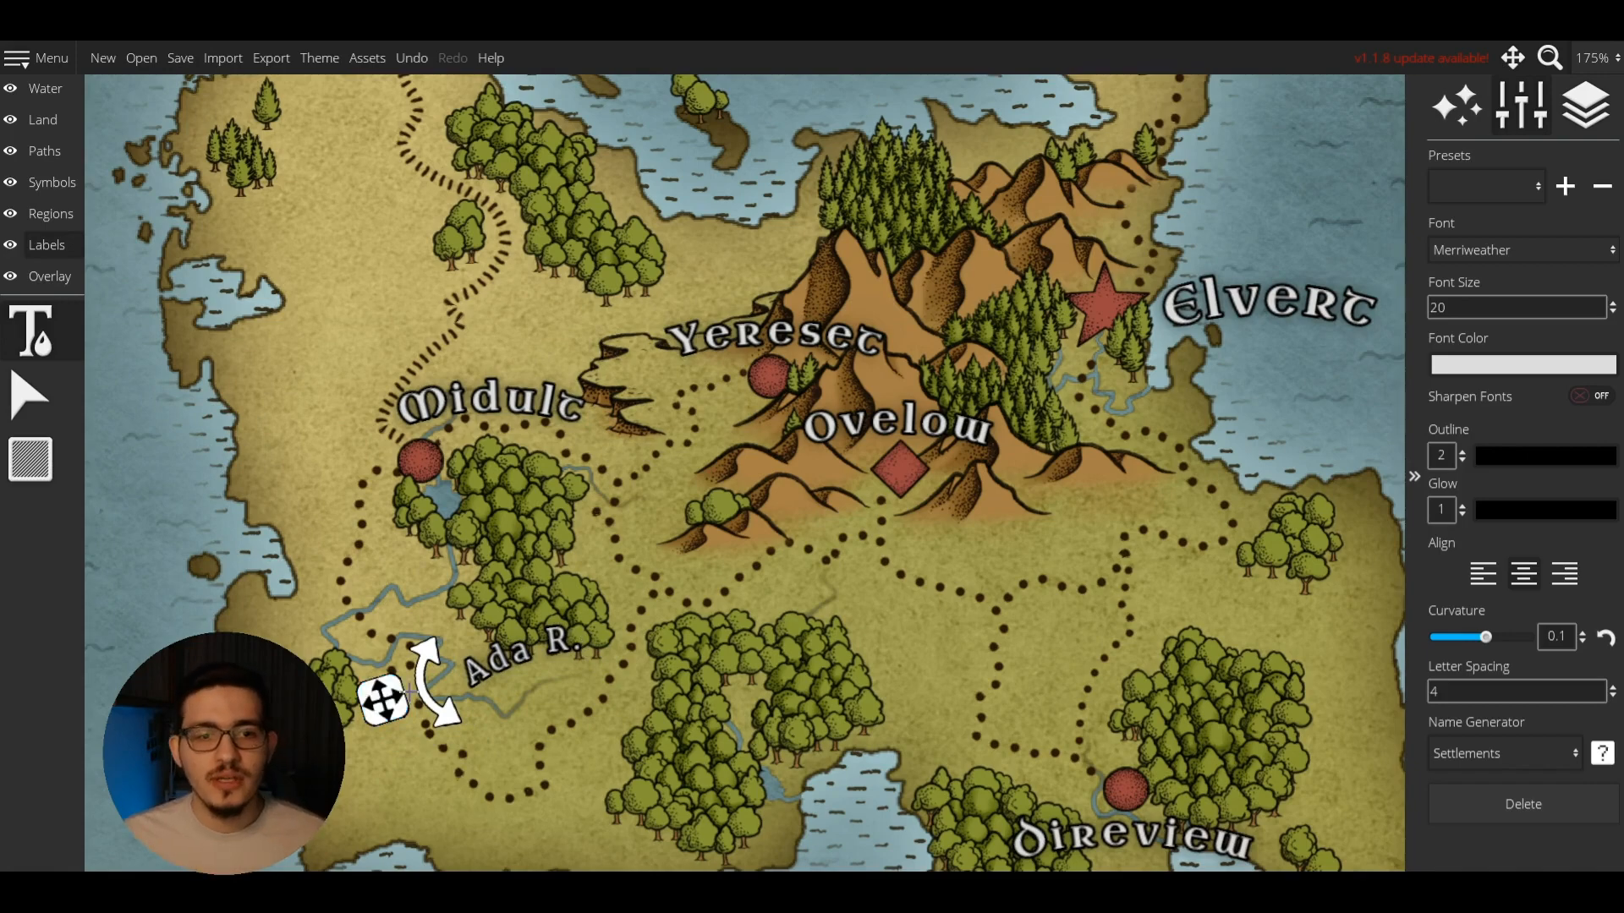
{"action": "left_click", "coordinate": [625, 651]}
{"action": "left_click", "coordinate": [536, 653]}
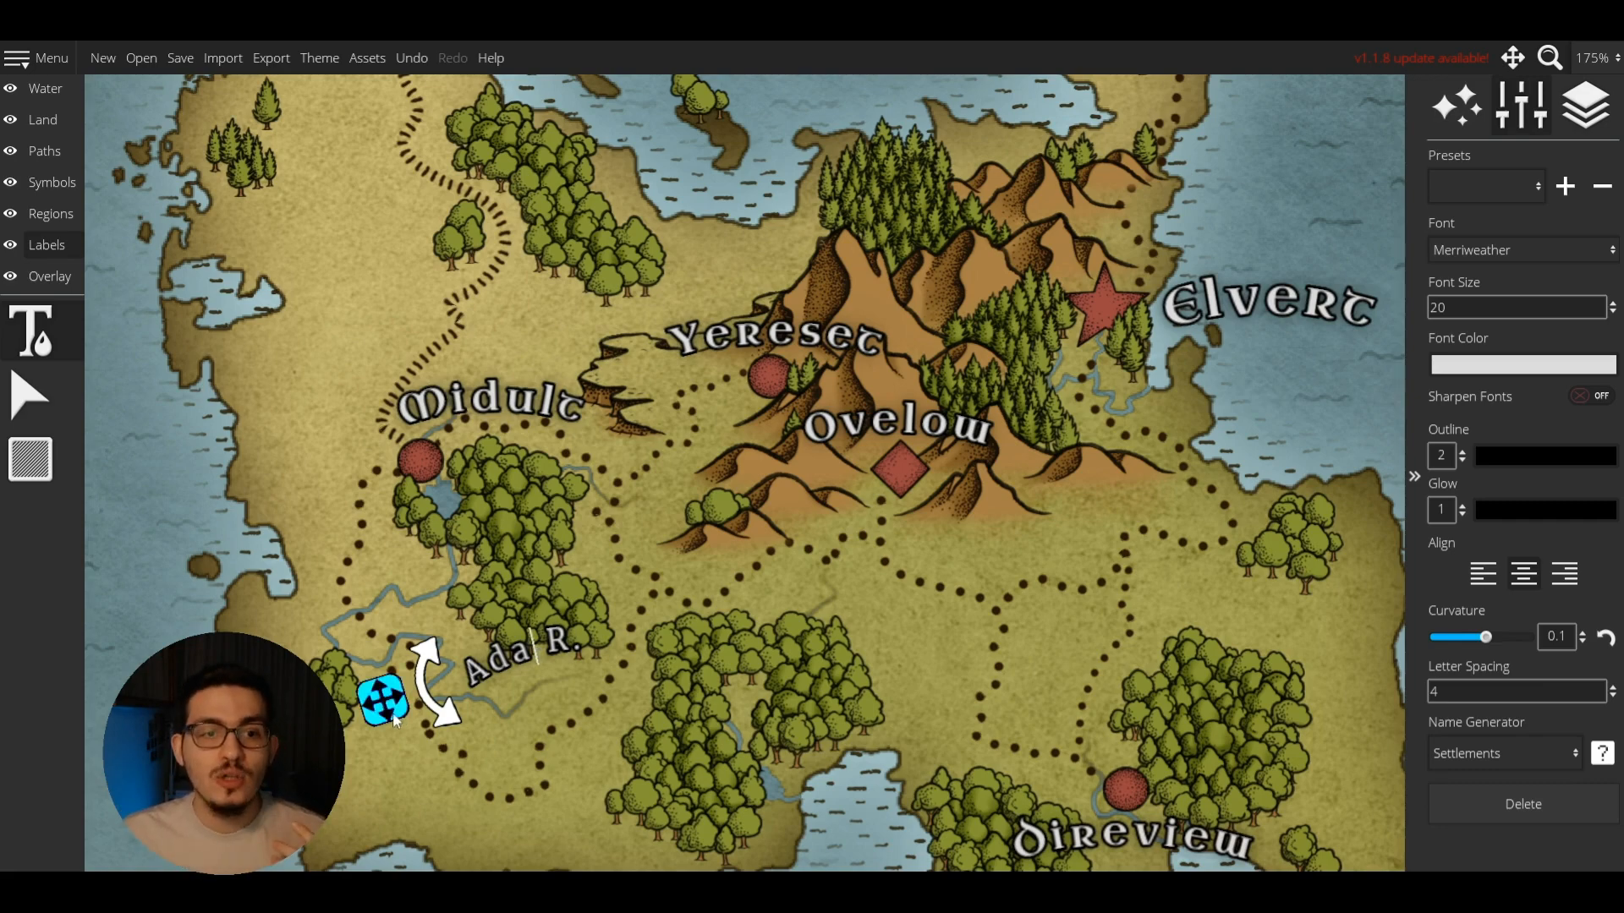
{"action": "left_click_drag", "start_coordinate": [391, 719], "coordinate": [419, 726]}
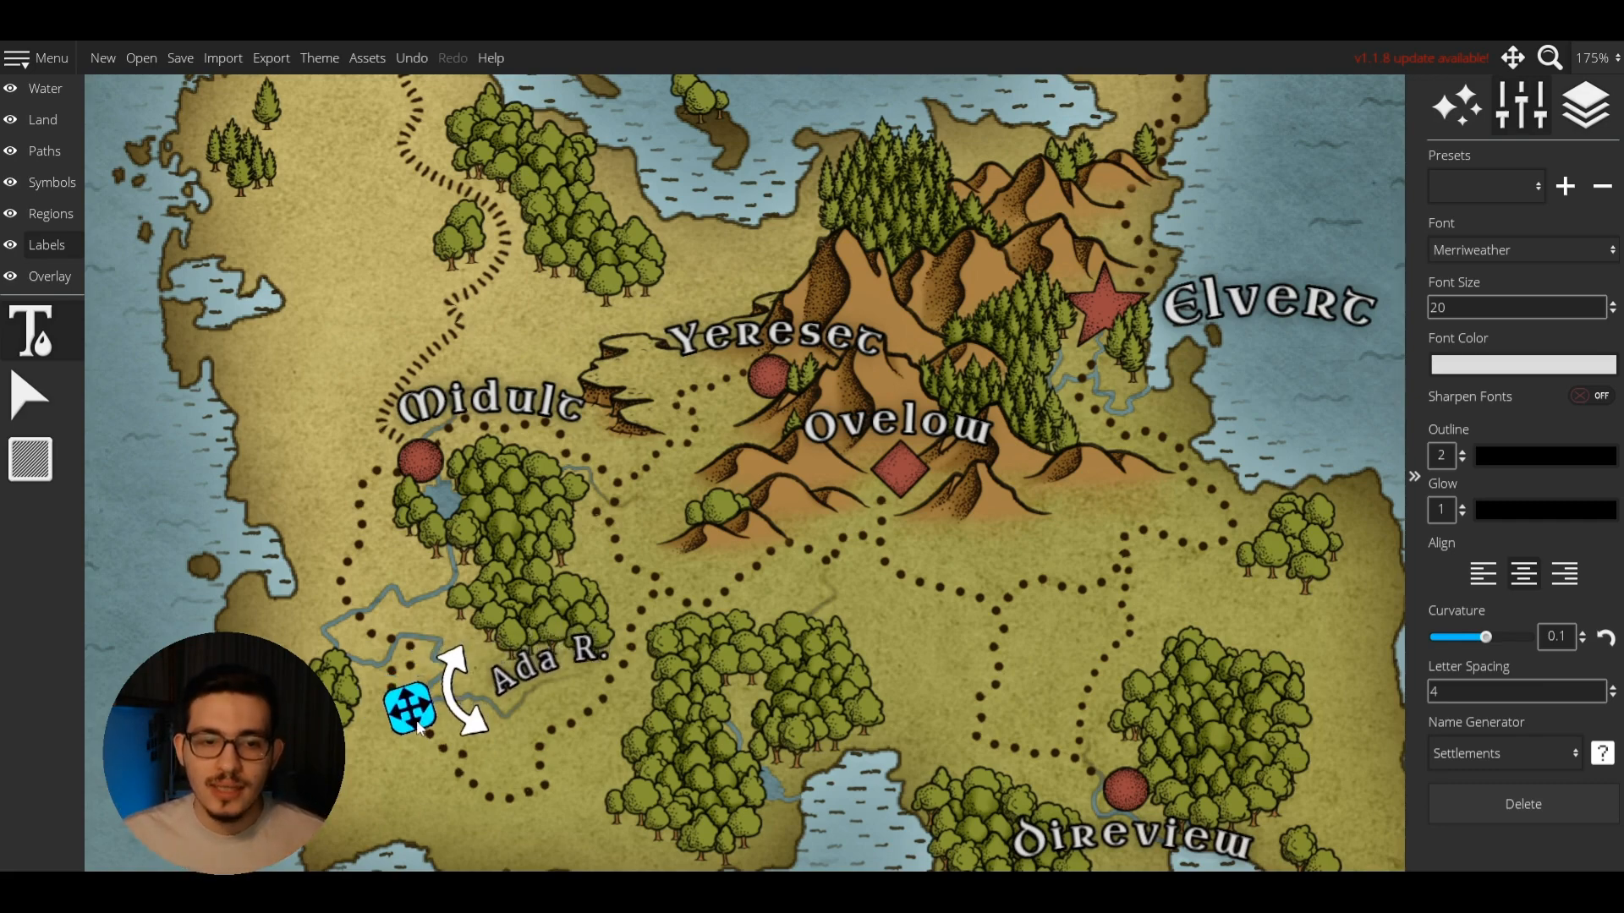
{"action": "left_click", "coordinate": [36, 377]}
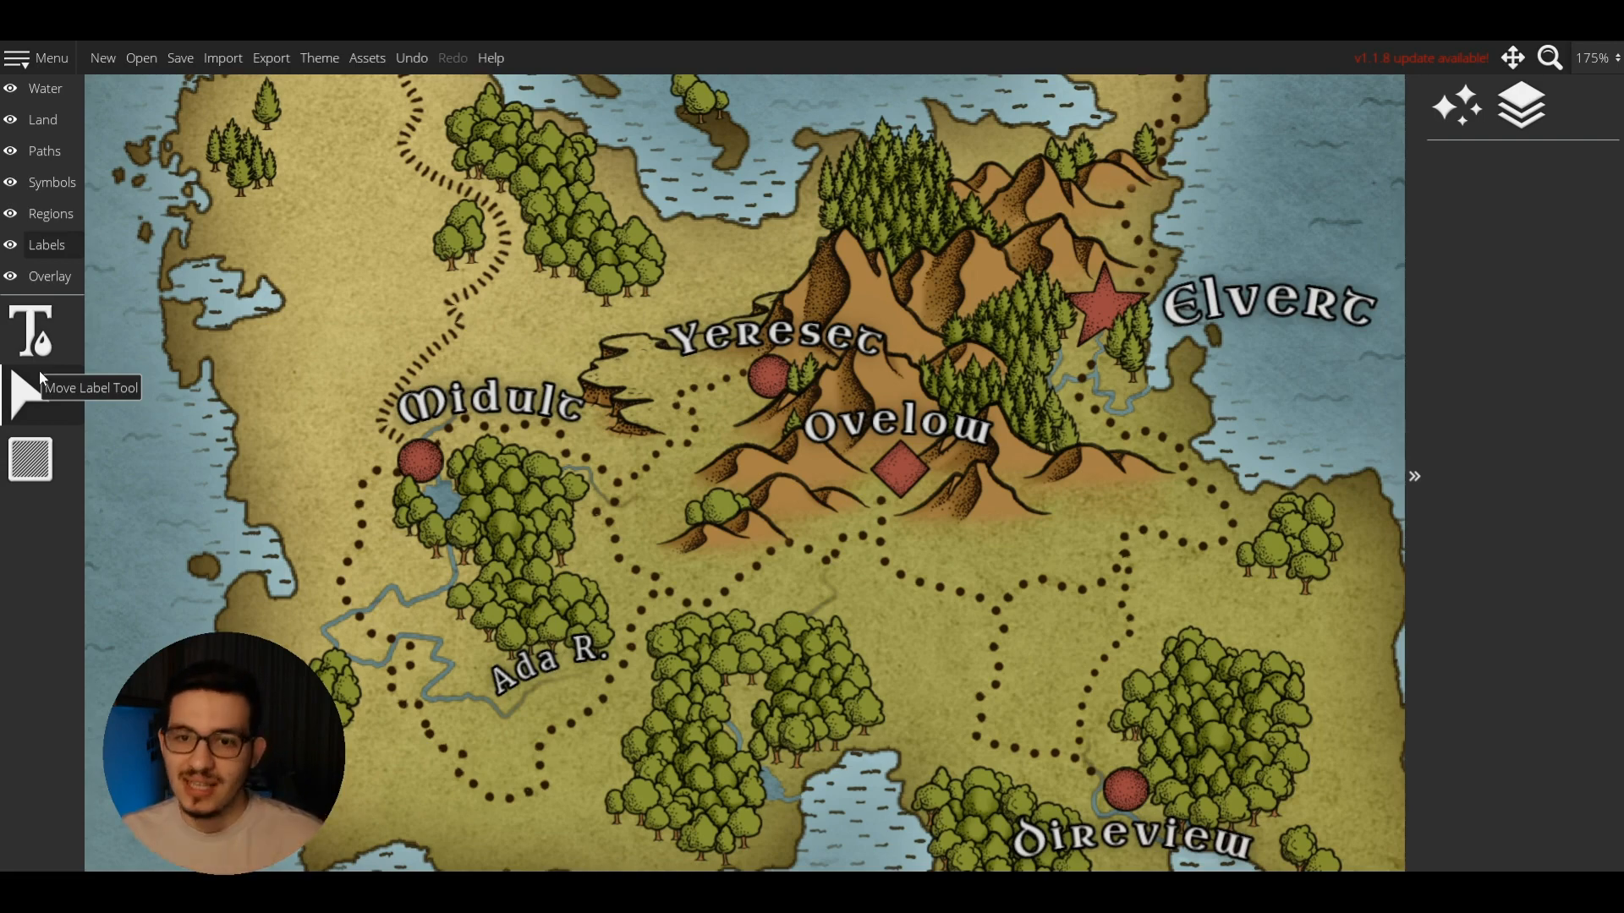
Change the "Ada R." river label's font to IM FELL English Italic and nudge it along the river.
{"action": "left_click", "coordinate": [32, 330]}
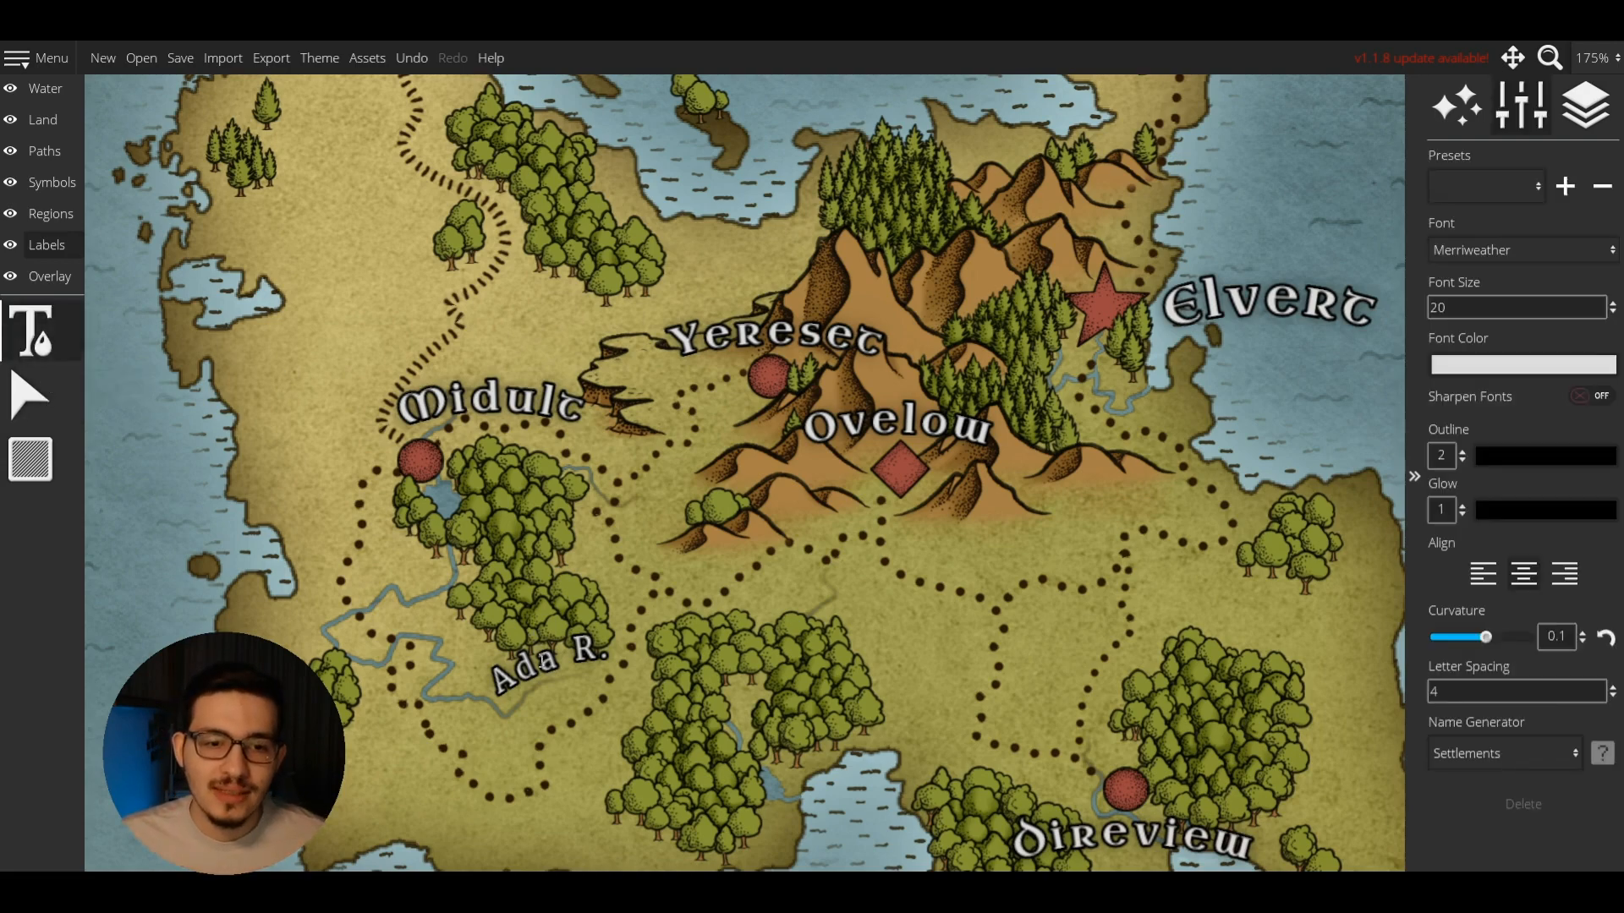
{"action": "left_click", "coordinate": [542, 662]}
{"action": "double_click", "coordinate": [561, 655]}
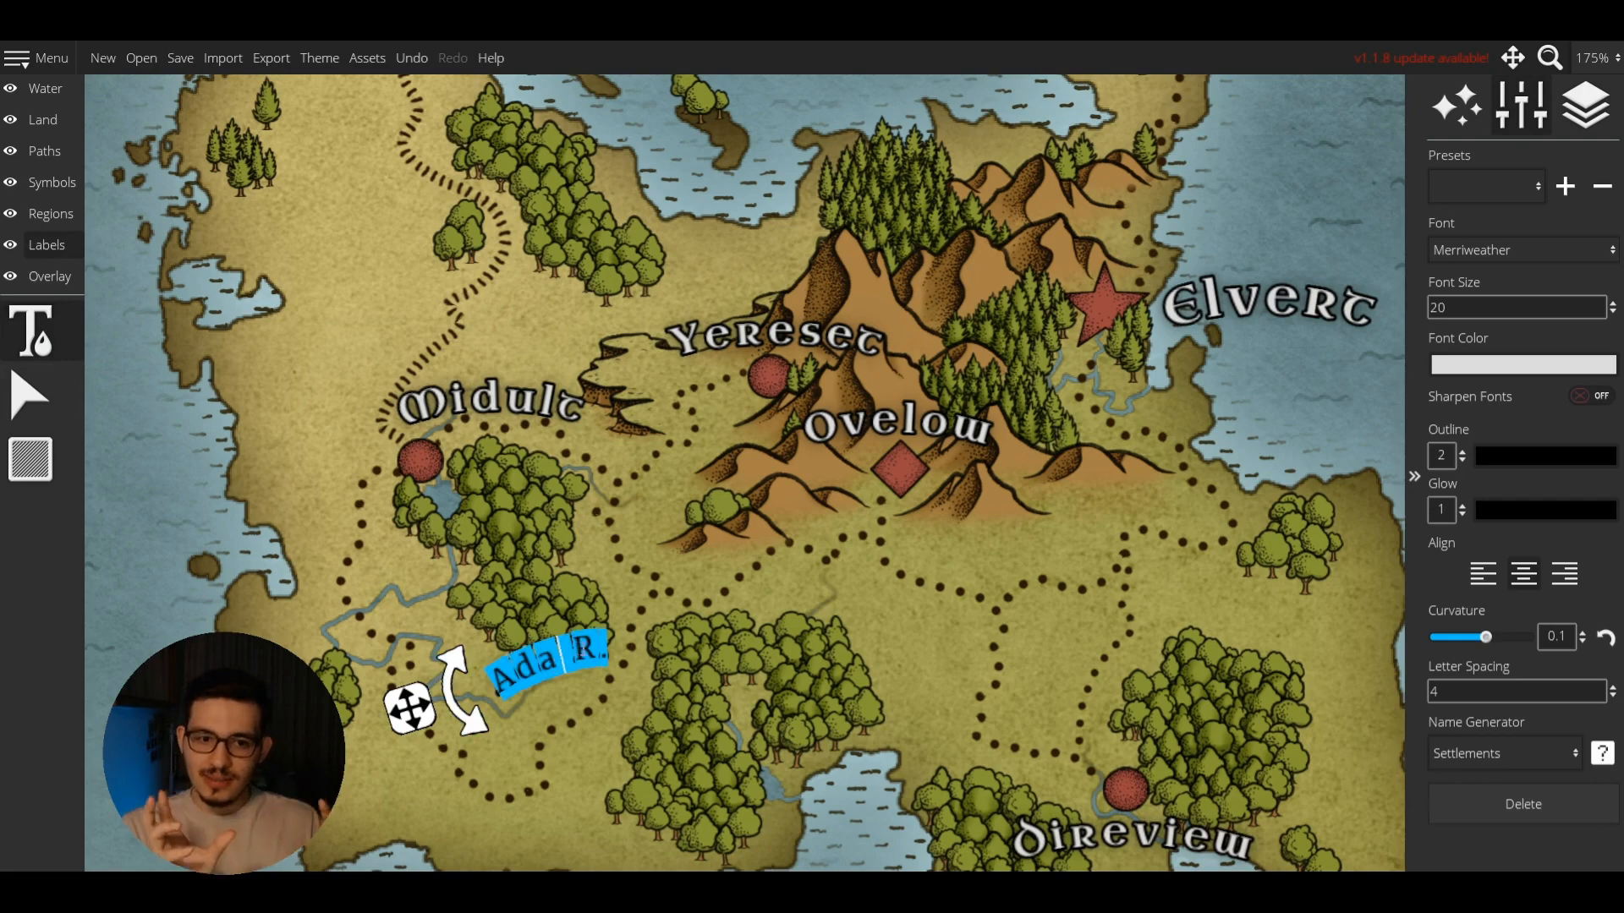
{"action": "left_click", "coordinate": [1520, 239]}
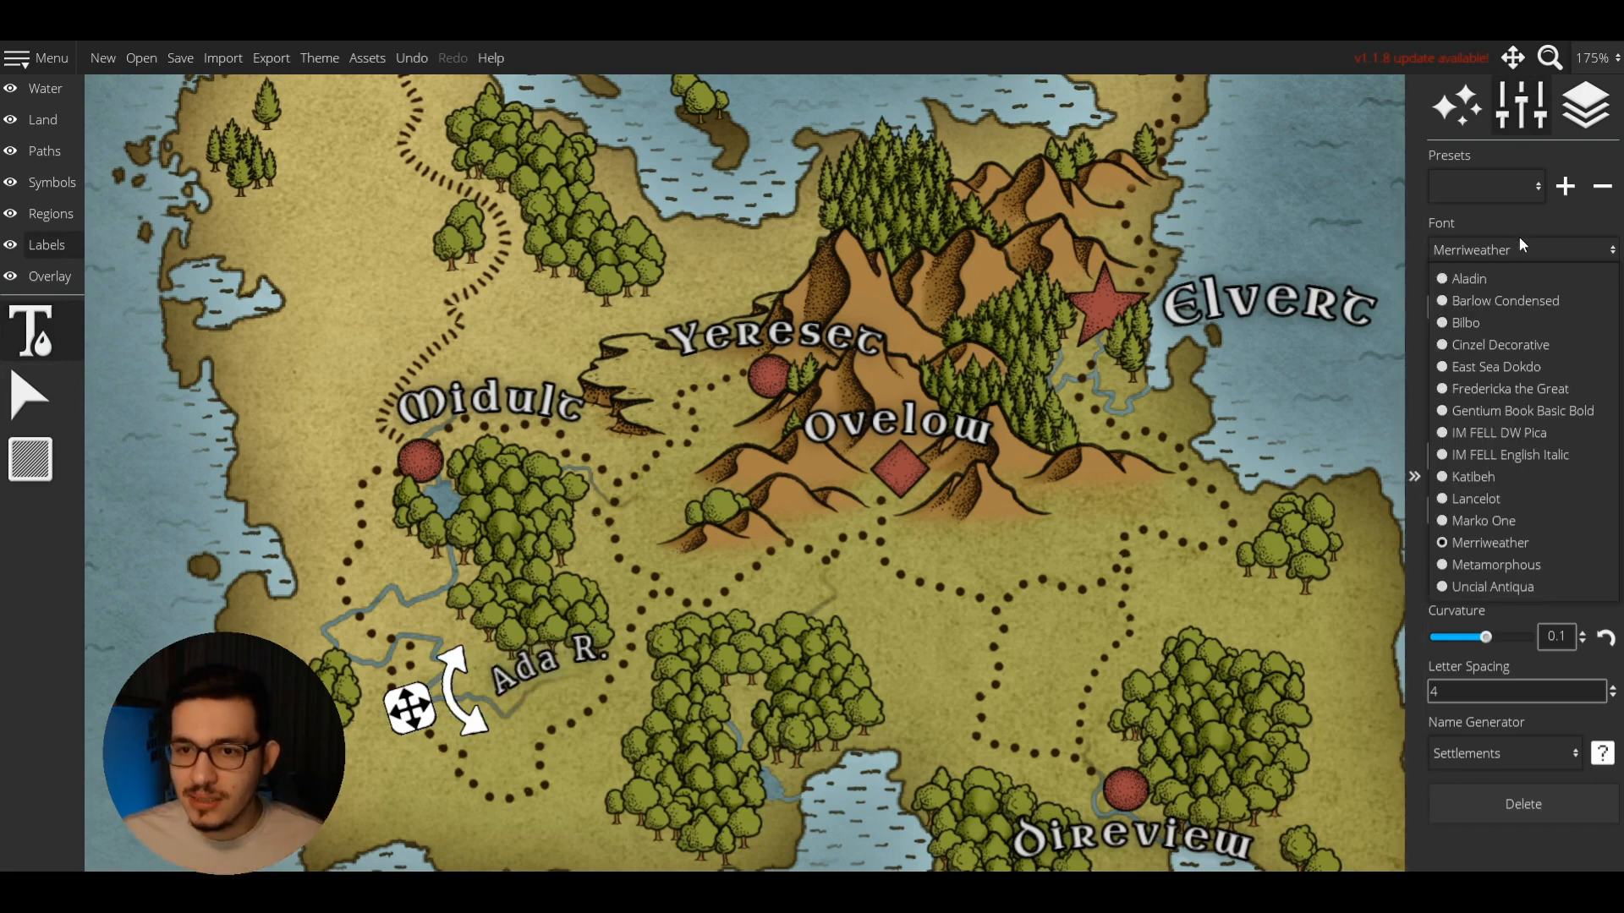
{"action": "left_click", "coordinate": [1517, 454]}
{"action": "left_click_drag", "start_coordinate": [415, 707], "coordinate": [410, 710]}
Add a lake label reading "Ada L." beside the small lake at the southern bay.
{"action": "left_click", "coordinate": [808, 756]}
{"action": "key", "text": "shift+Left"}
{"action": "key", "text": "shift+Left"}
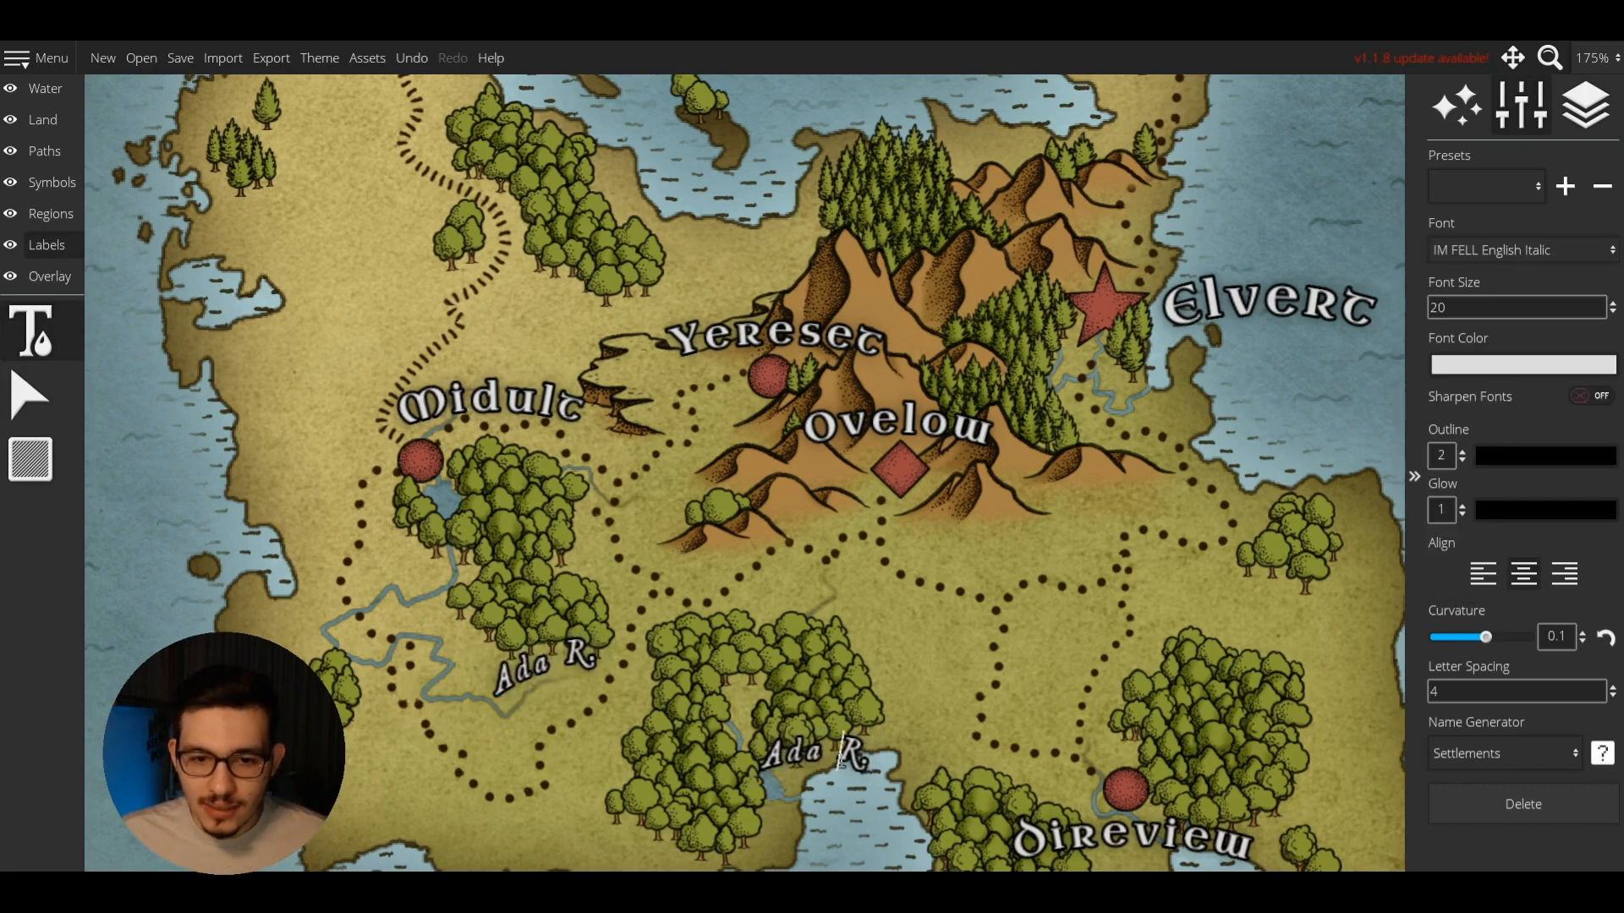
{"action": "type", "text": "L."}
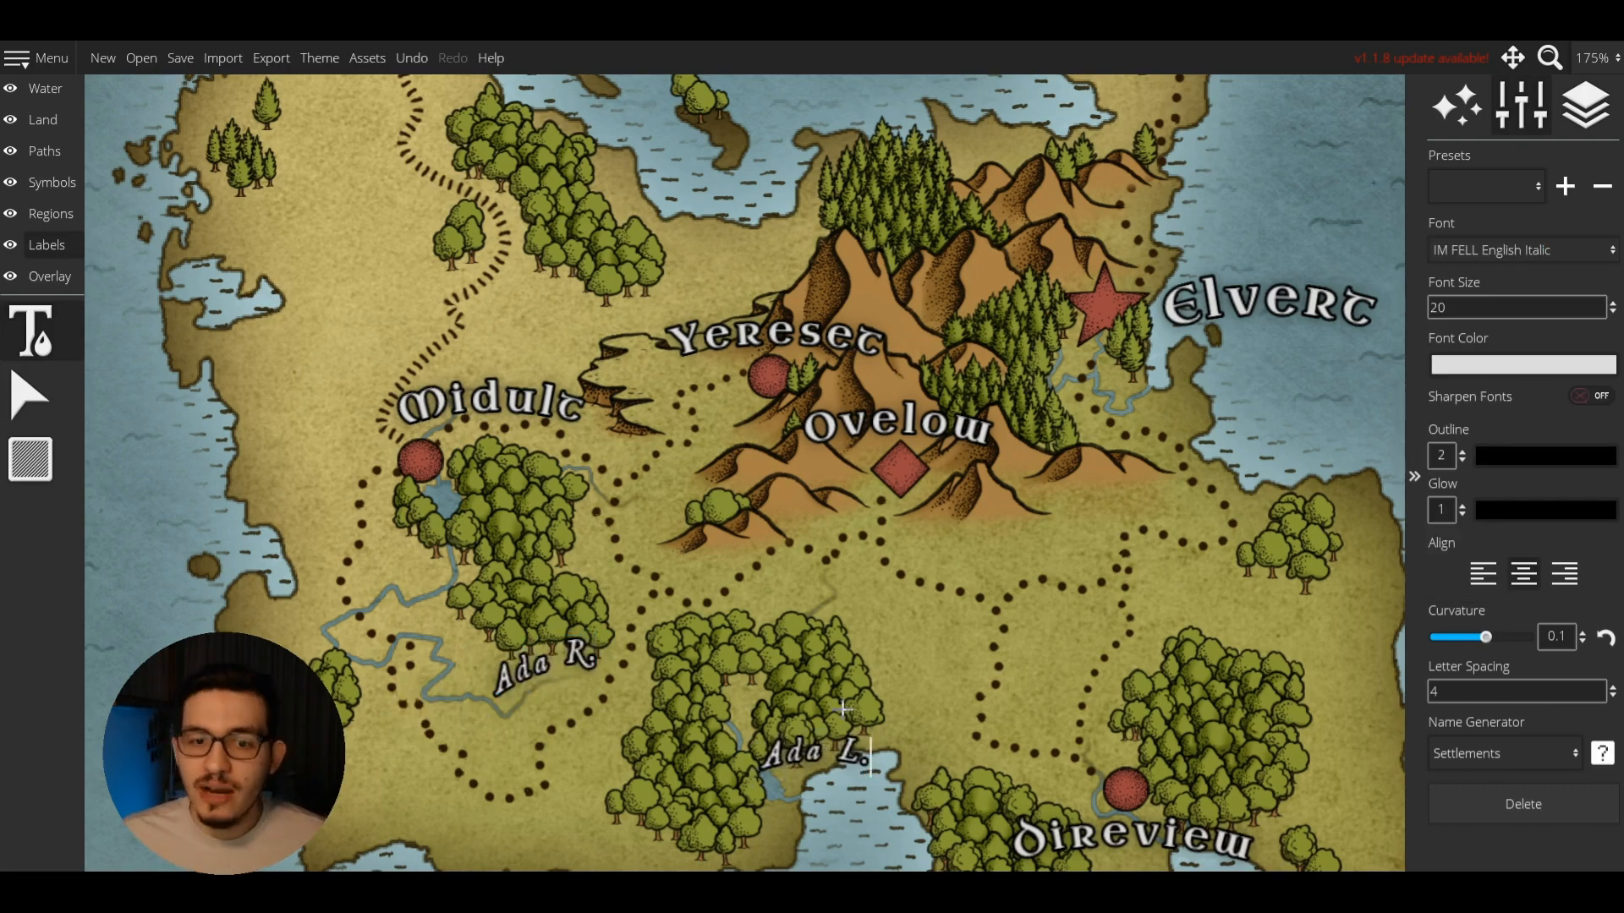
{"action": "key", "text": "Return"}
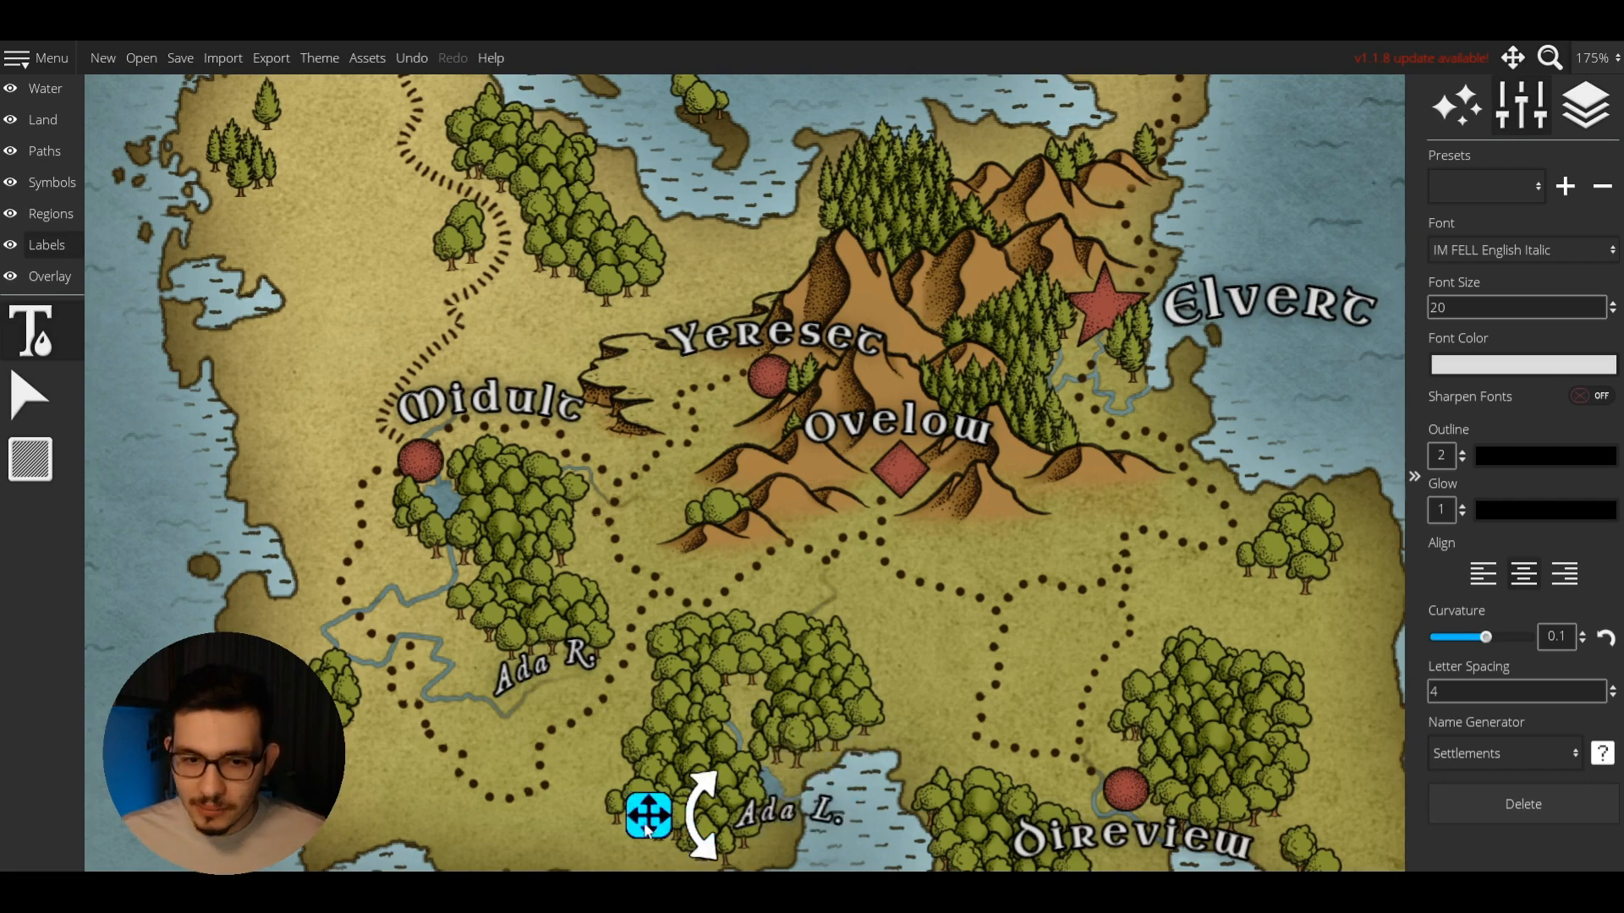
{"action": "left_click_drag", "start_coordinate": [647, 829], "coordinate": [639, 837]}
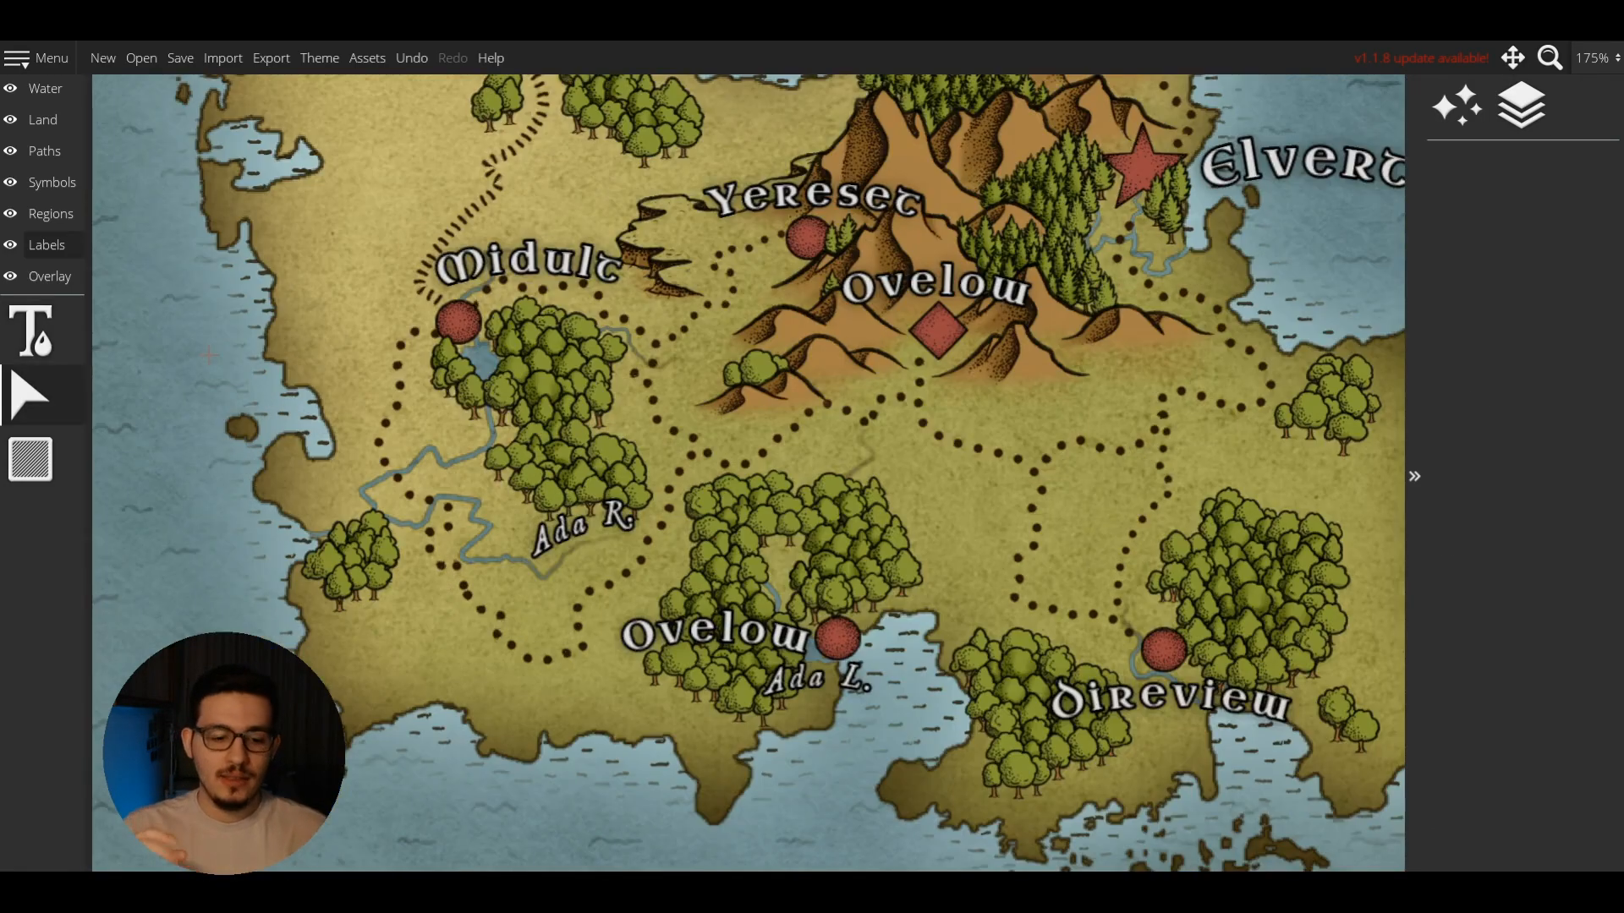
Tilt the southern "Ovelow" label upward so it clears the "Ada L." label, and deselect it.
{"action": "left_click", "coordinate": [35, 349]}
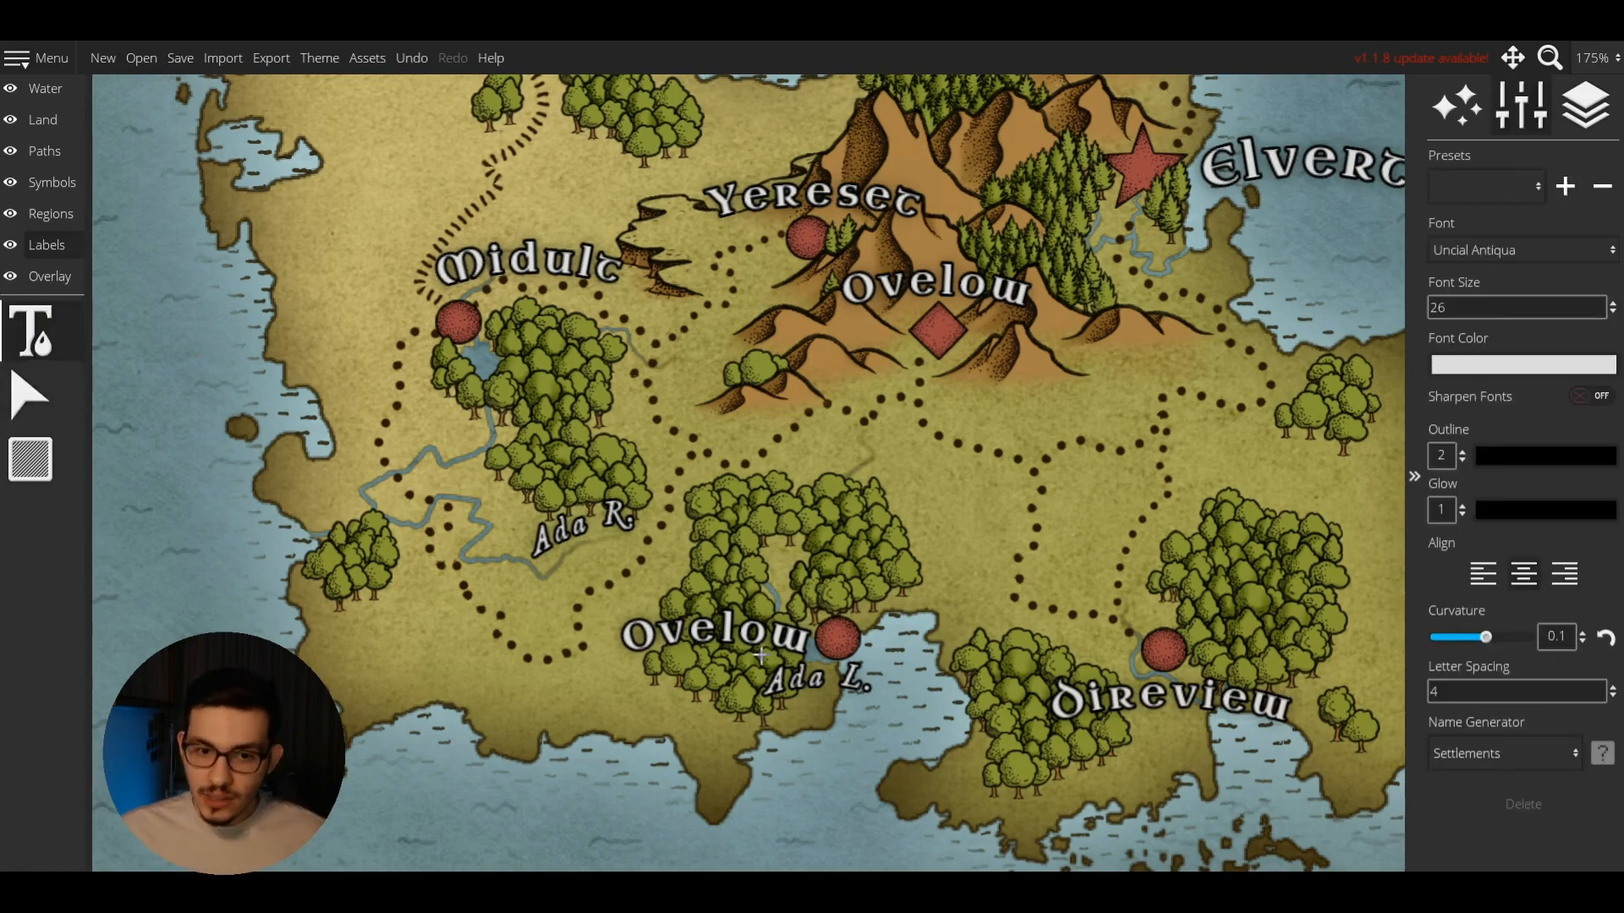
{"action": "left_click", "coordinate": [744, 629]}
{"action": "left_click_drag", "start_coordinate": [587, 626], "coordinate": [603, 704]}
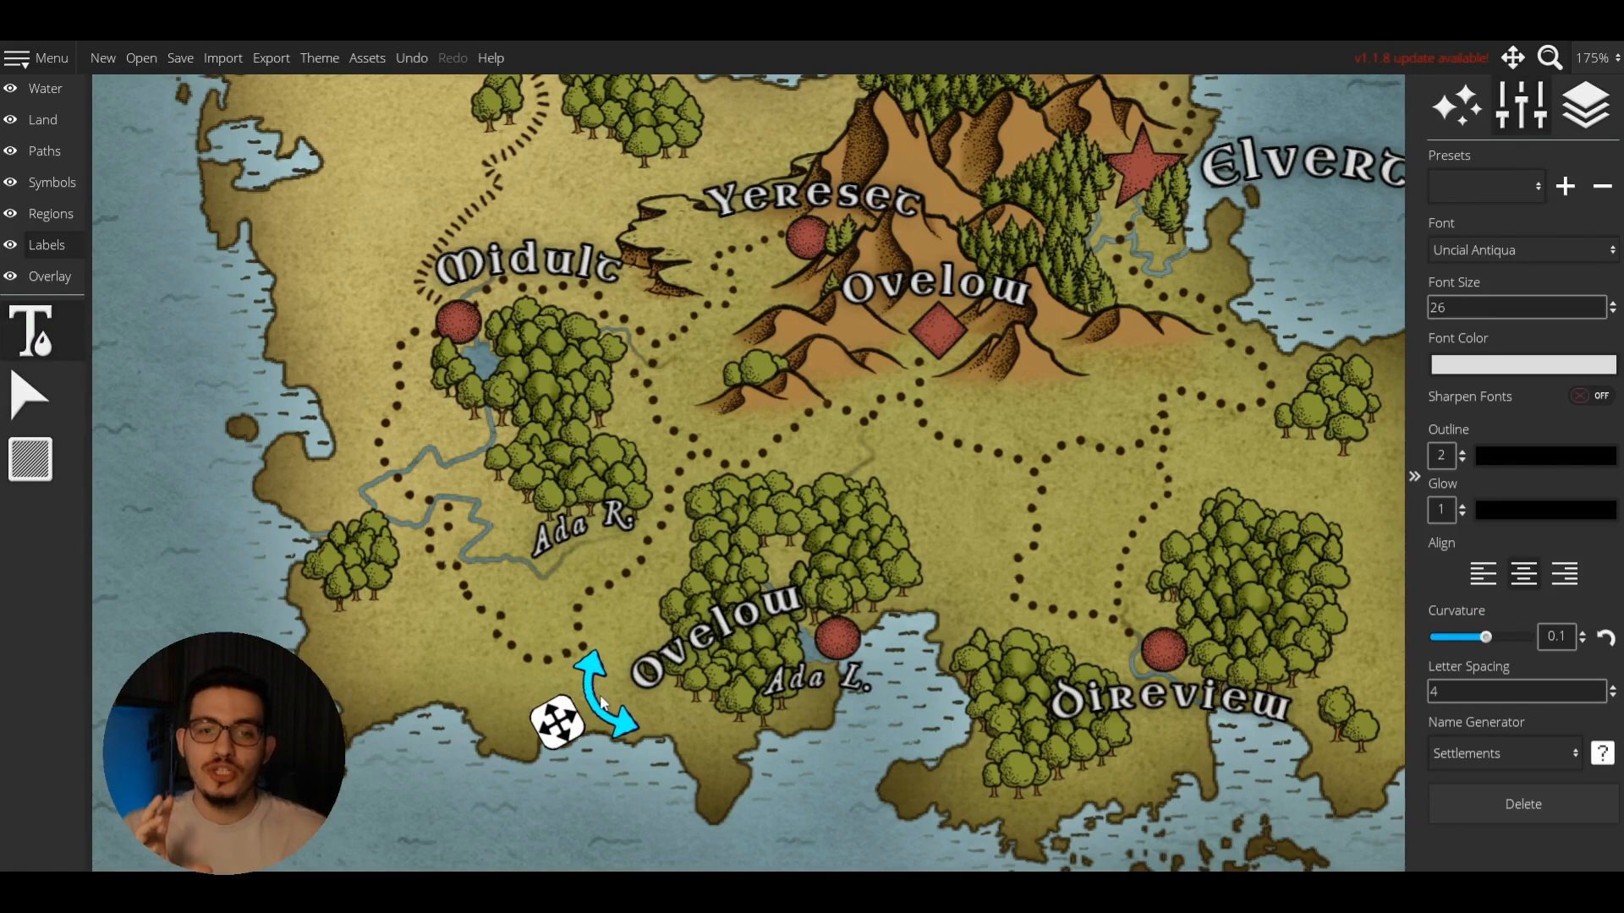
{"action": "left_click", "coordinate": [1458, 694]}
{"action": "left_click", "coordinate": [38, 385]}
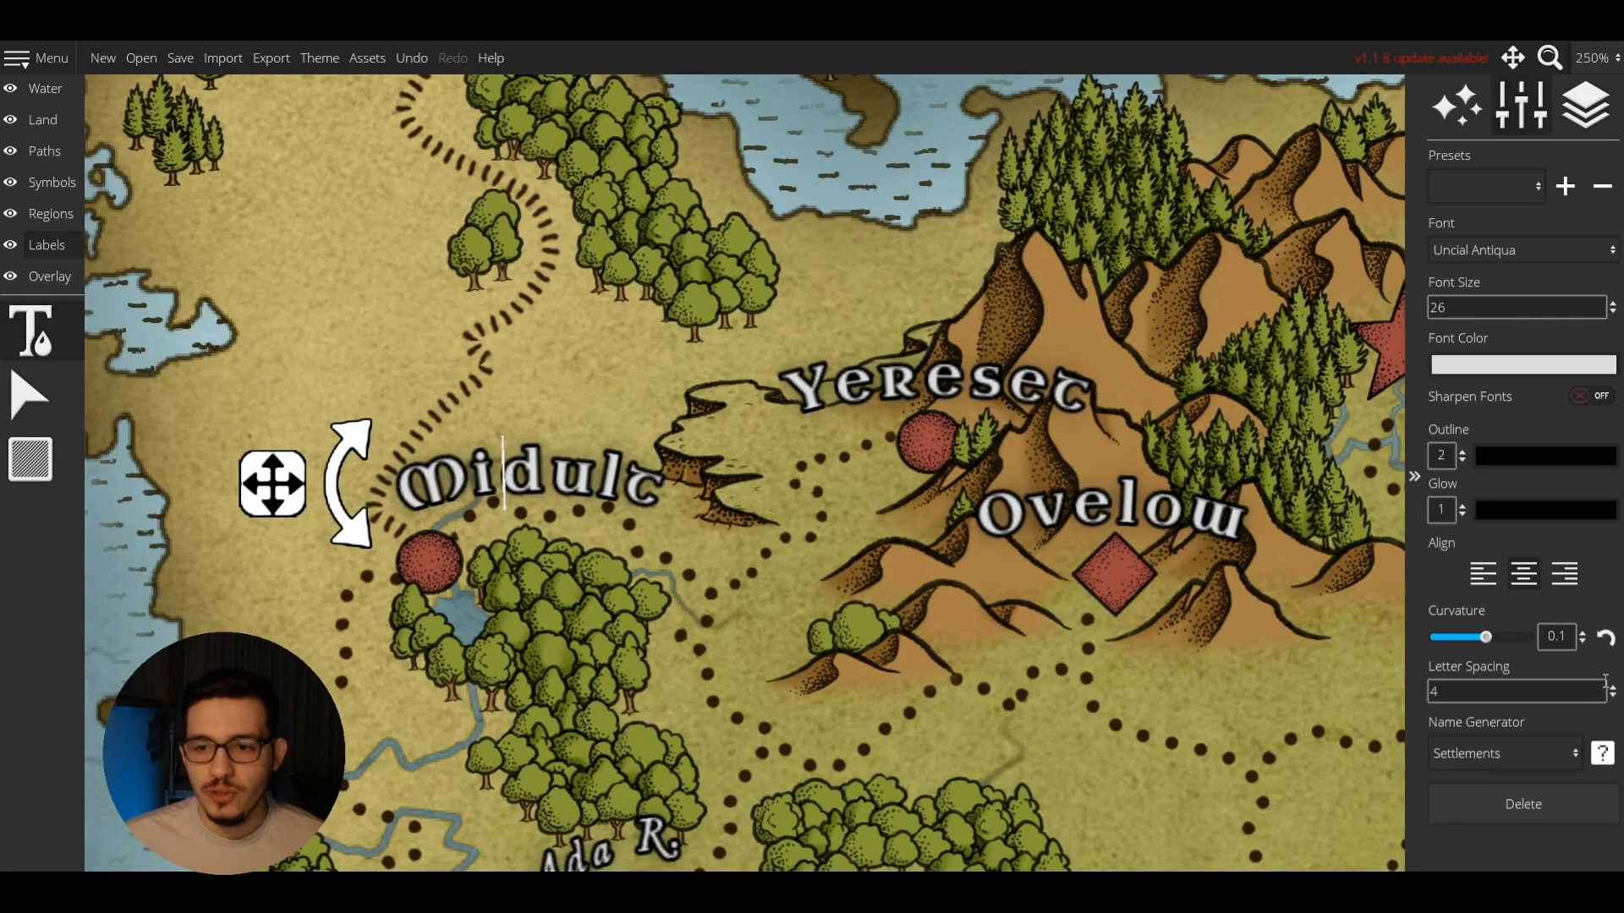
Set the "Midult" label's letter spacing to 2, shift it slightly, and deselect it.
{"action": "left_click", "coordinate": [1612, 697]}
{"action": "left_click", "coordinate": [1613, 697]}
{"action": "left_click_drag", "start_coordinate": [341, 486], "coordinate": [340, 498]}
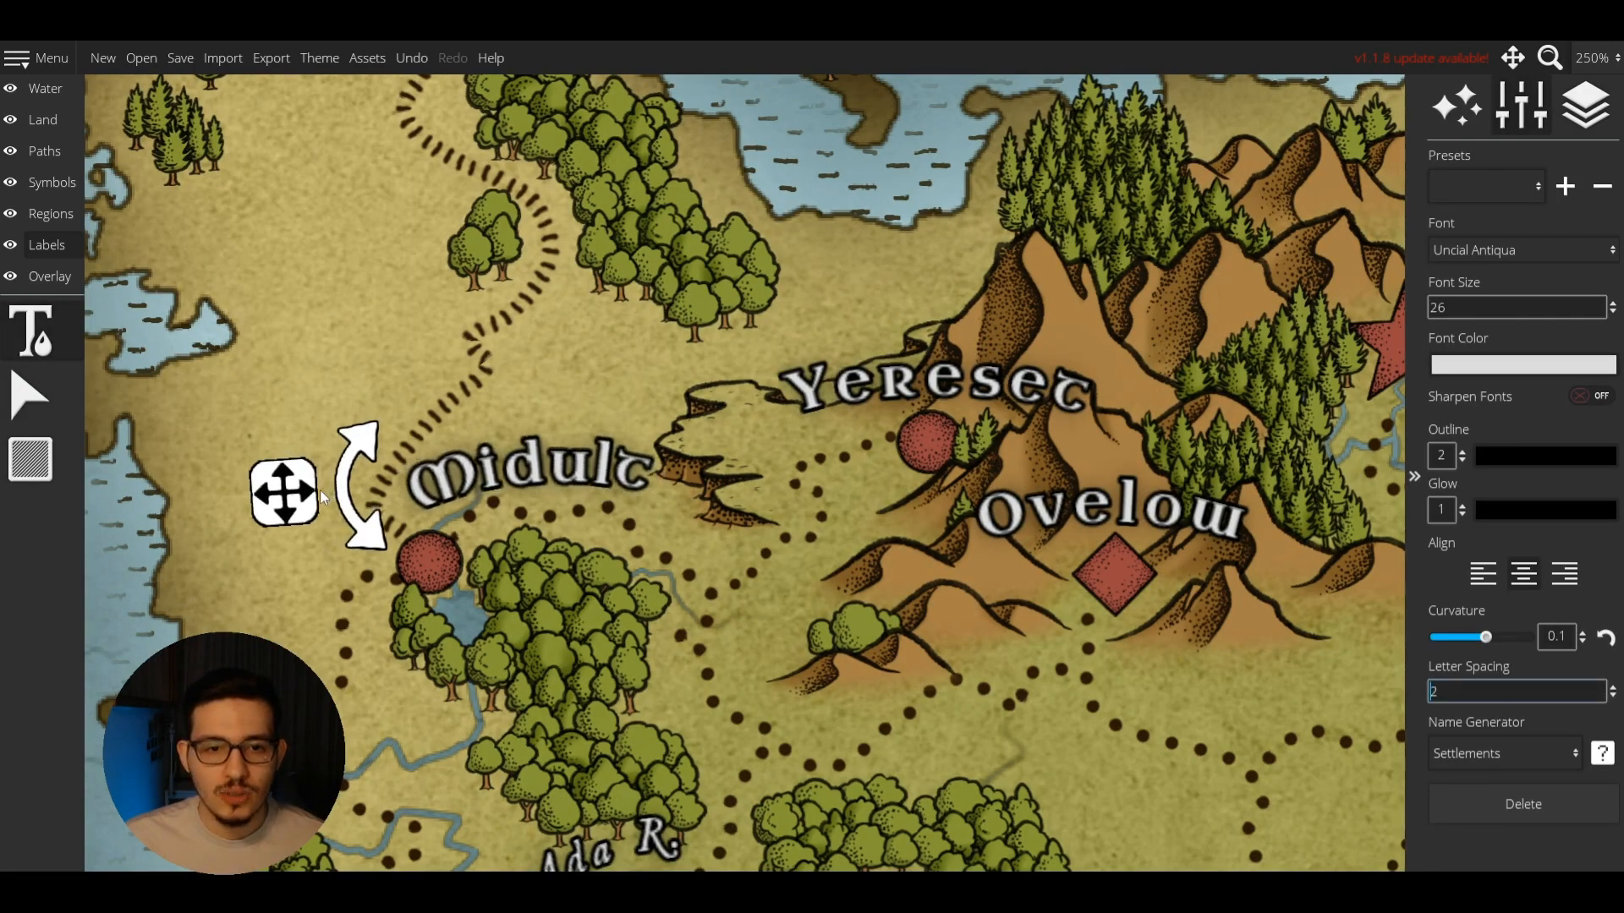
{"action": "left_click", "coordinate": [38, 404]}
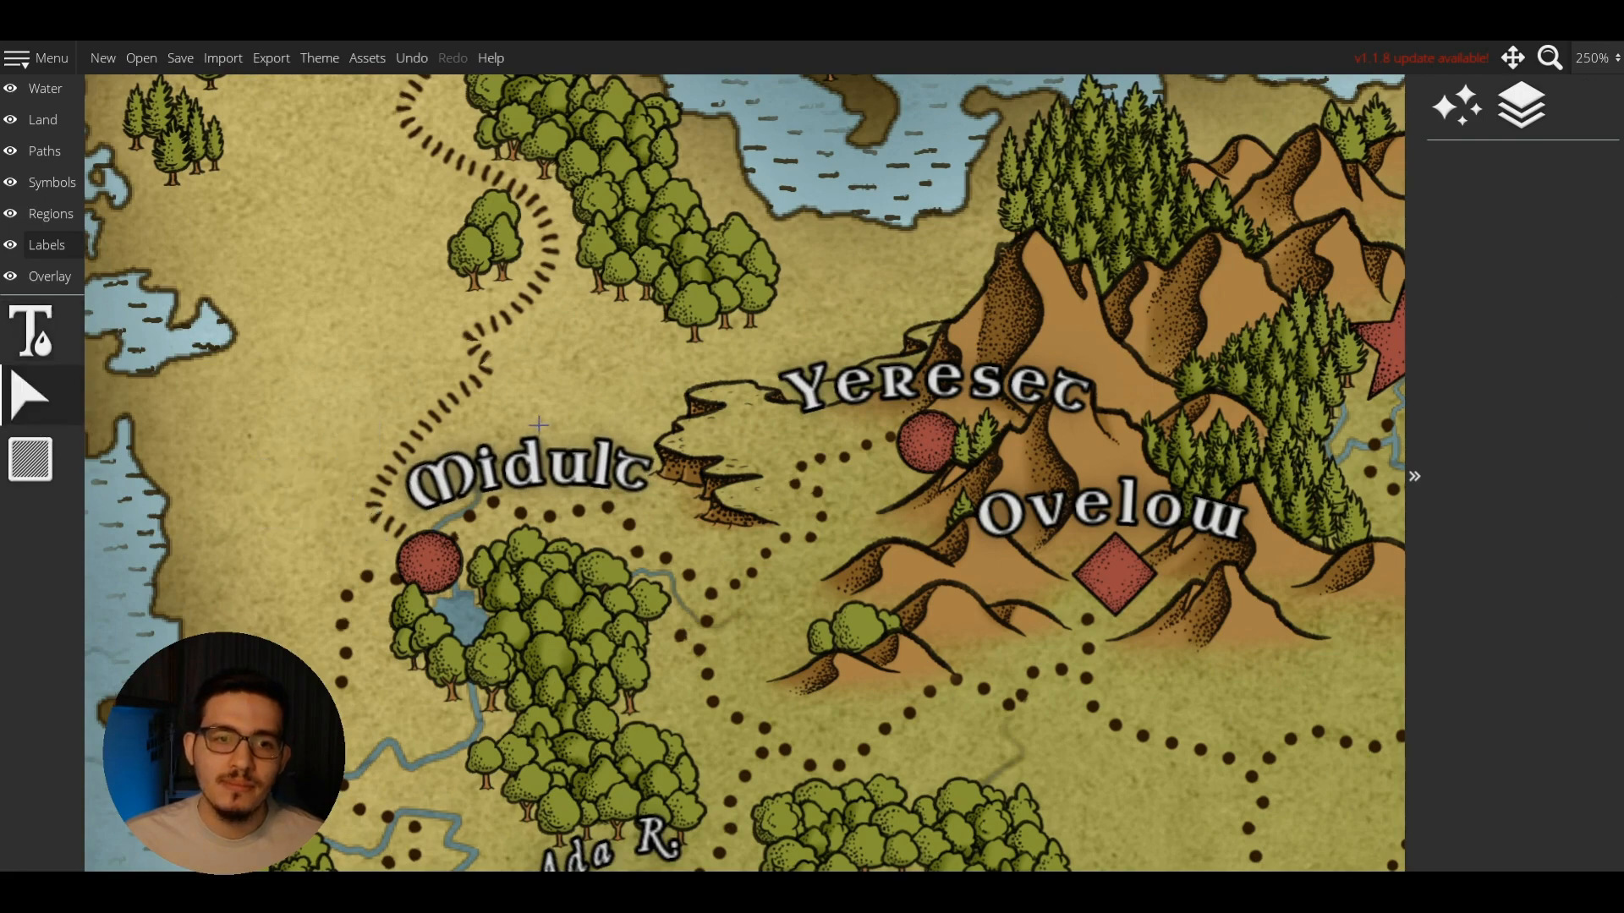
Place a trial label reading "LABEL" over the forest north of the mountains.
{"action": "scroll", "coordinate": [539, 425], "scroll_direction": "down", "scroll_amount": 4}
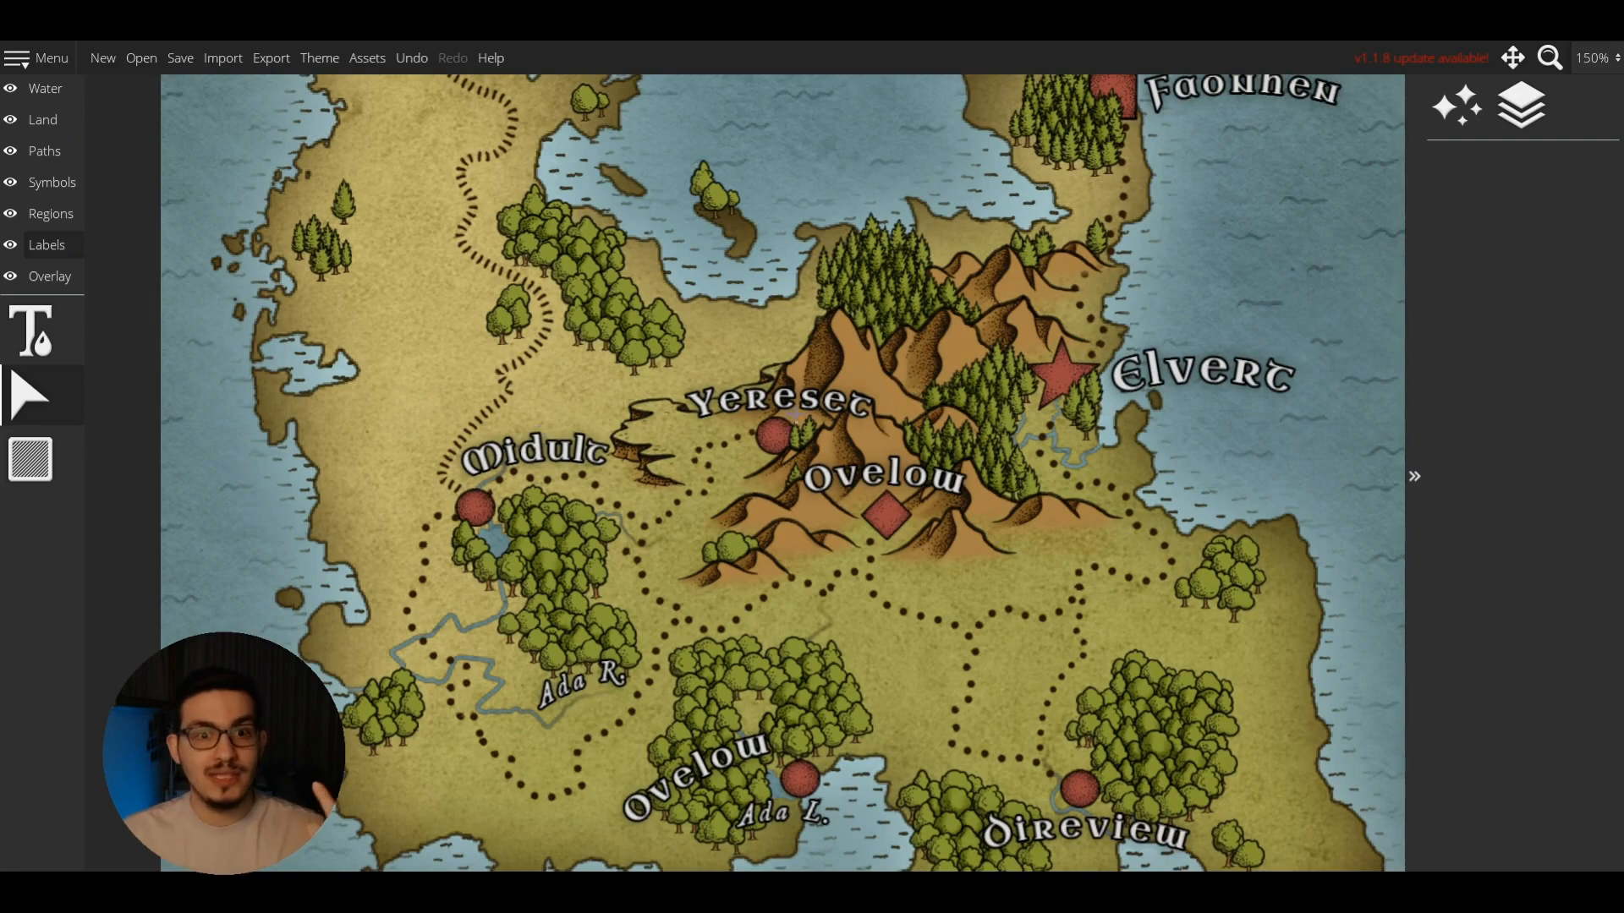
{"action": "left_click_drag", "start_coordinate": [1313, 102], "coordinate": [1132, 400]}
{"action": "left_click_drag", "start_coordinate": [912, 456], "coordinate": [1075, 211]}
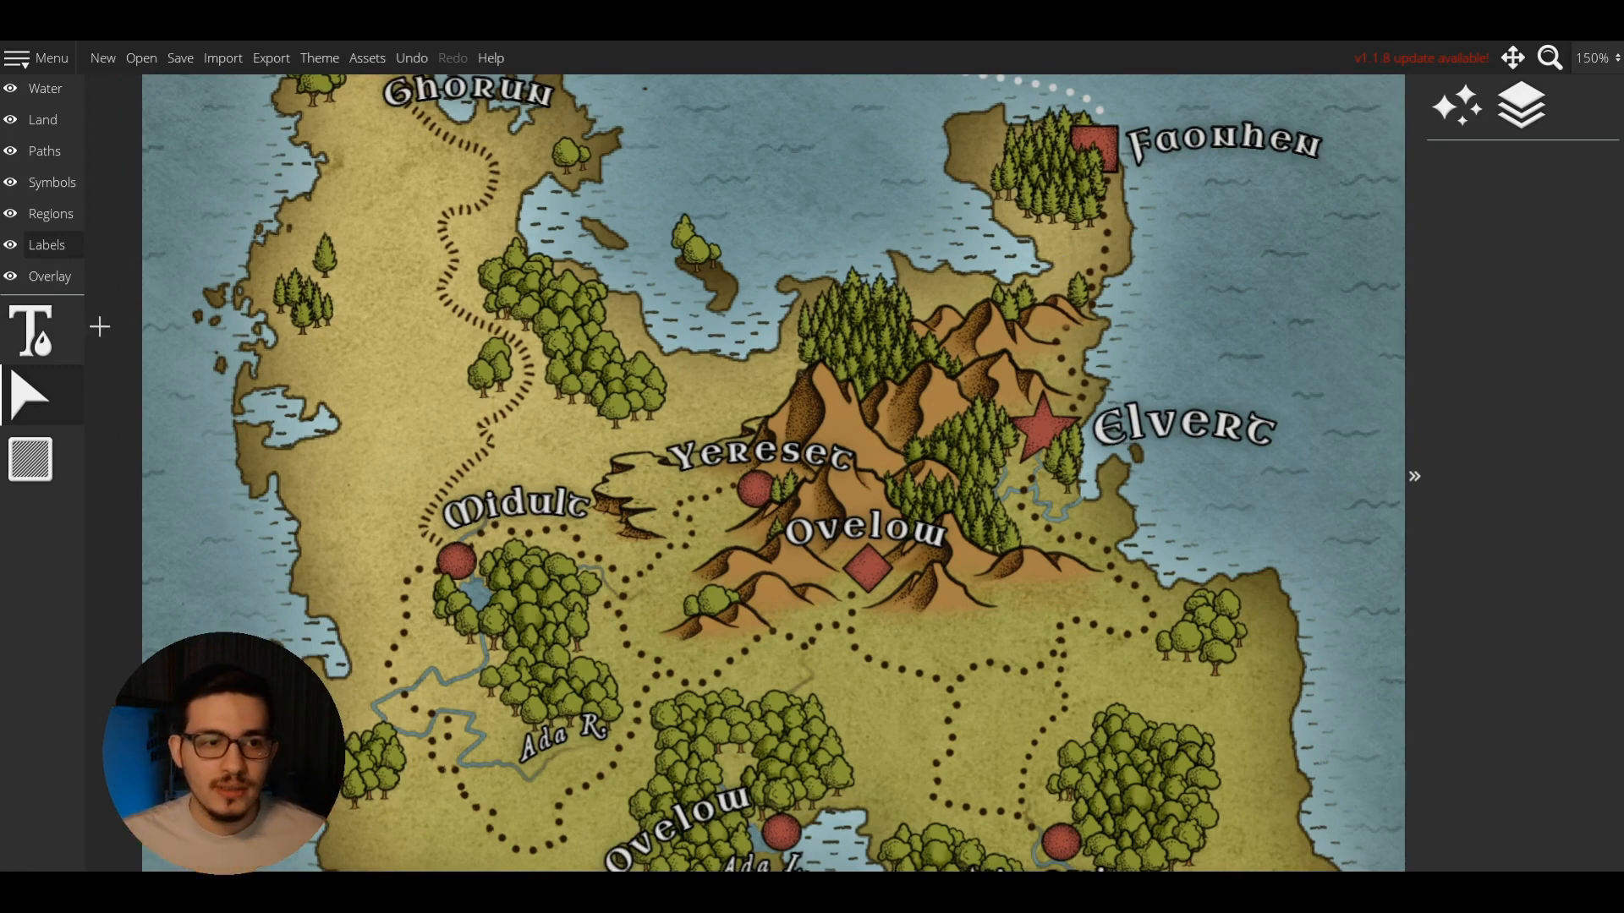
{"action": "left_click", "coordinate": [32, 330]}
{"action": "left_click_drag", "start_coordinate": [617, 572], "coordinate": [626, 532]}
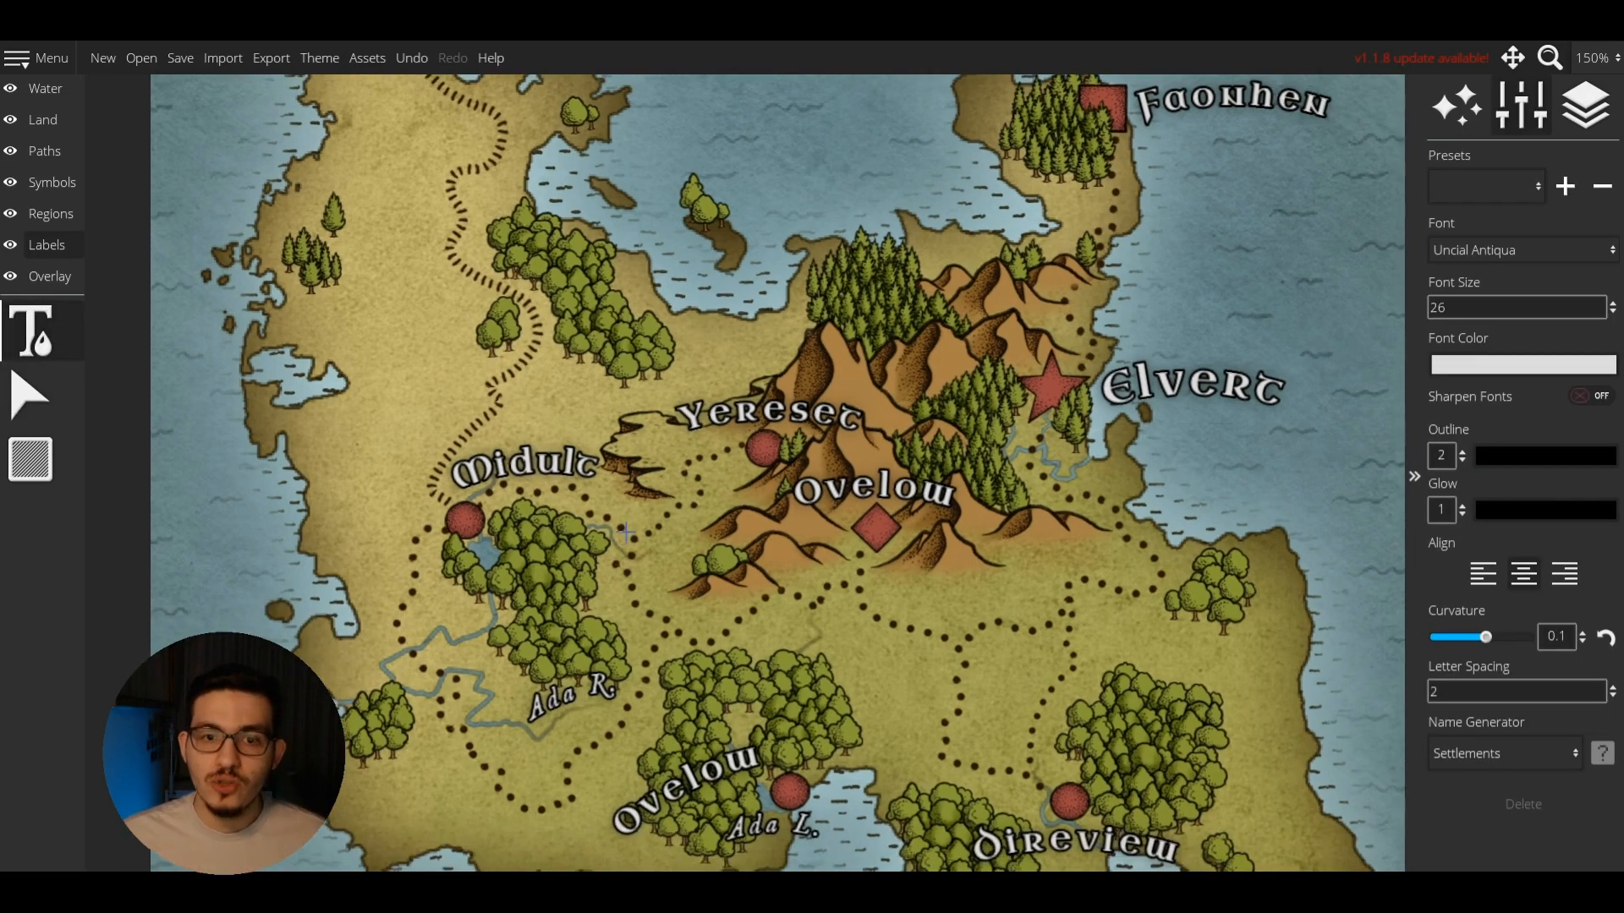
{"action": "left_click", "coordinate": [729, 423]}
{"action": "left_click", "coordinate": [873, 295]}
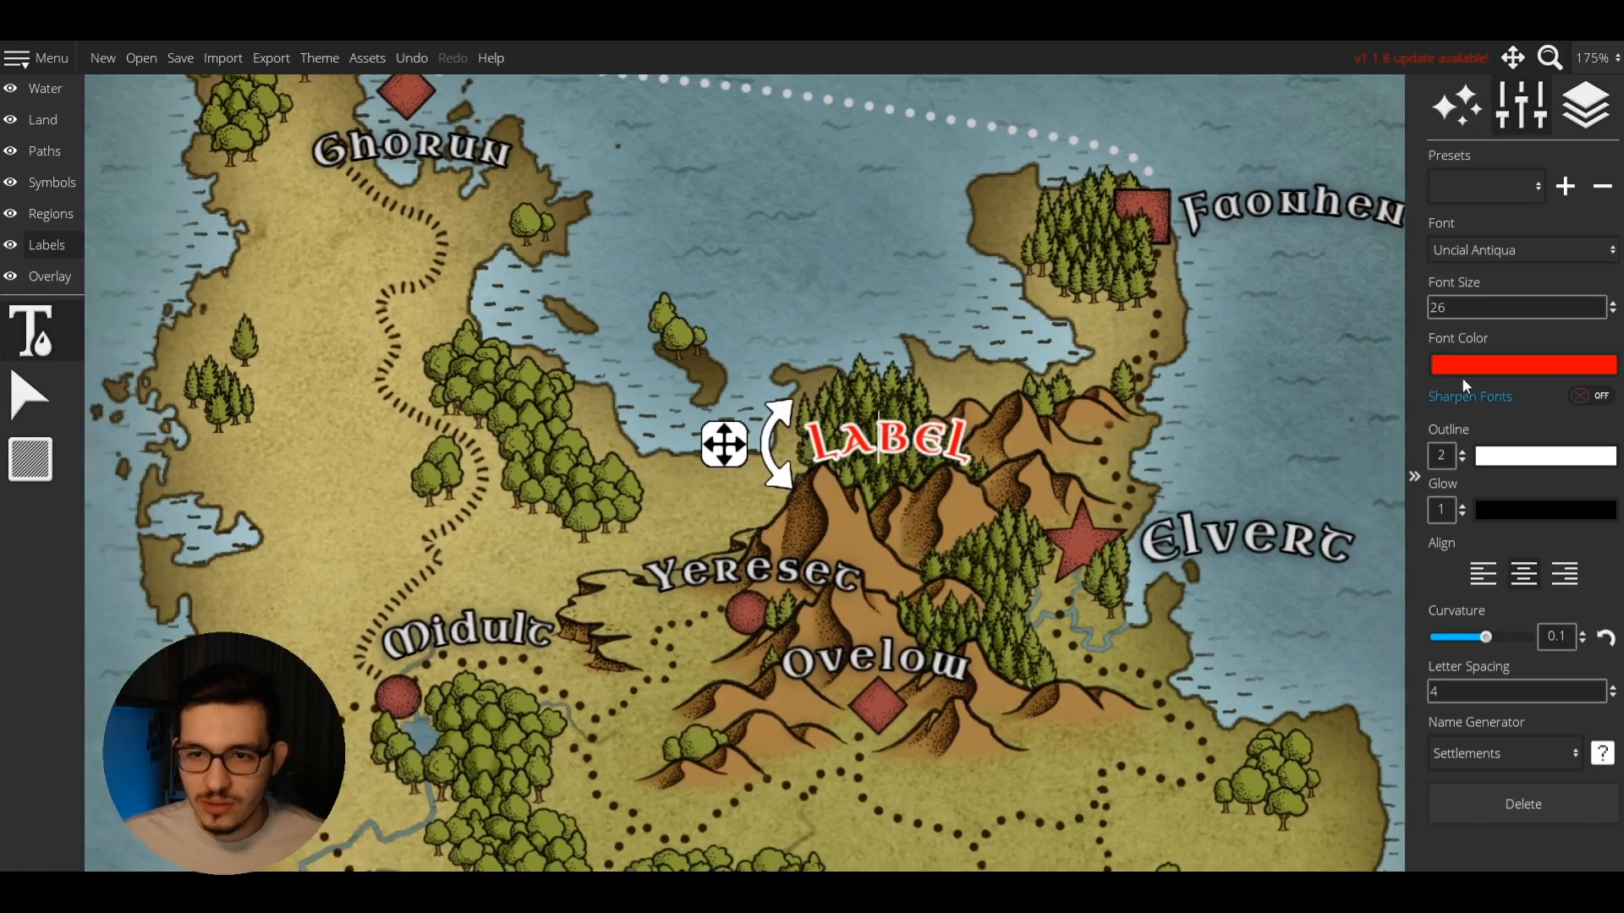
Set the trial label's font color to olive gold aa9f49 and its outline to 0.
{"action": "left_click", "coordinate": [1523, 365]}
{"action": "left_click", "coordinate": [1418, 106]}
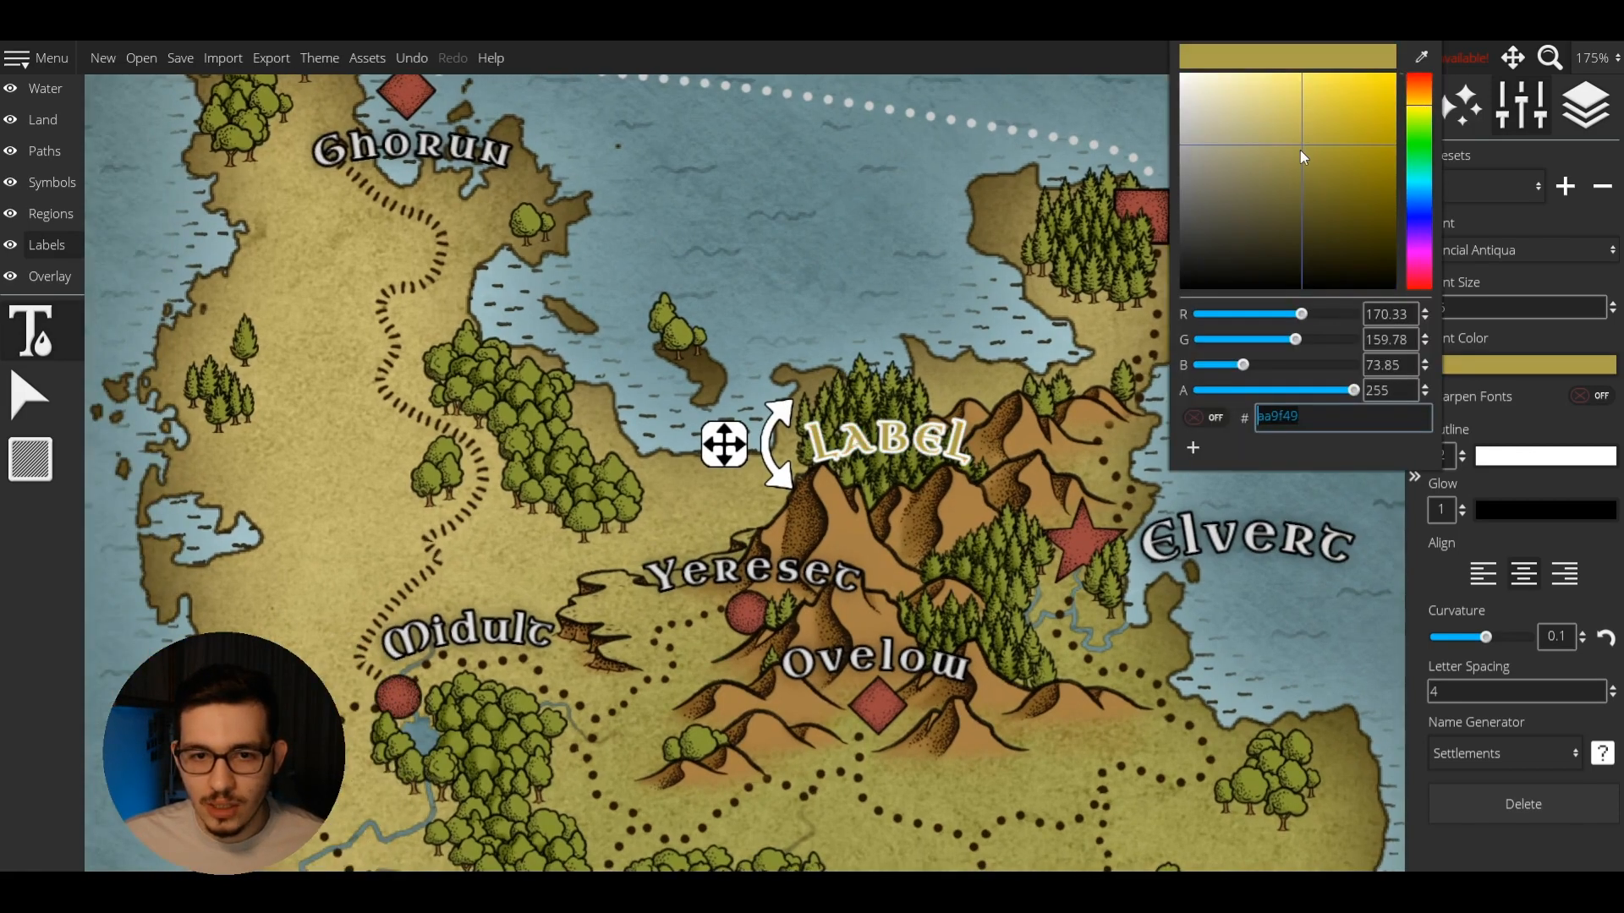
{"action": "left_click", "coordinate": [1490, 457]}
{"action": "left_click", "coordinate": [1444, 462]}
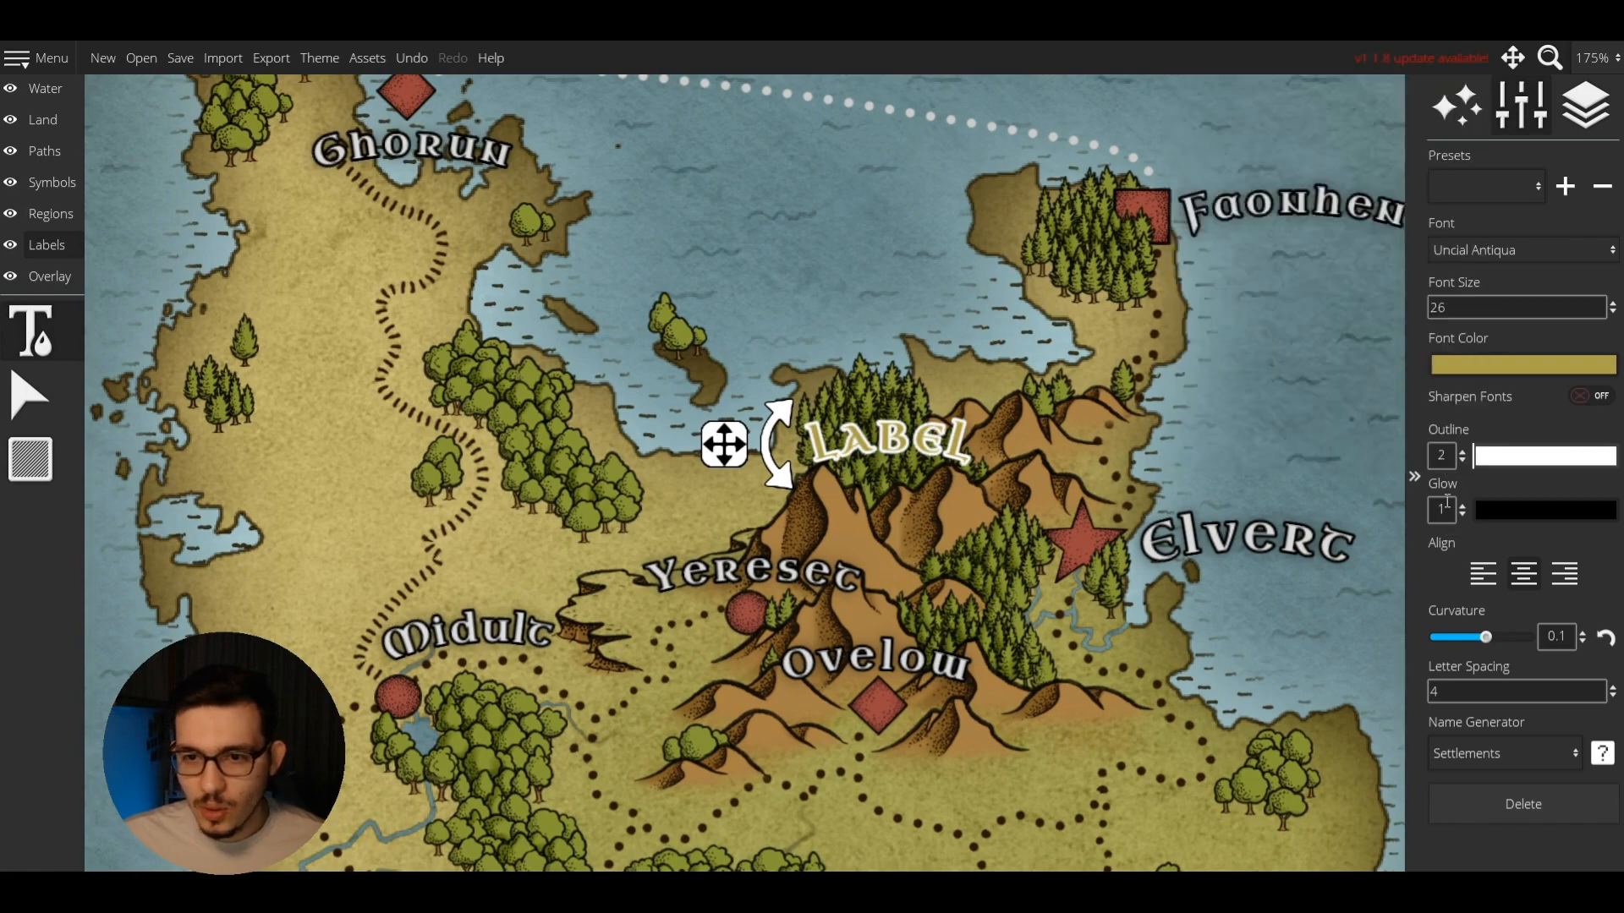
{"action": "type", "text": "0"}
{"action": "key", "text": "Return"}
Mute the trial label's font color to grayish olive, set its glow to 0, and nudge it.
{"action": "left_click", "coordinate": [1485, 369]}
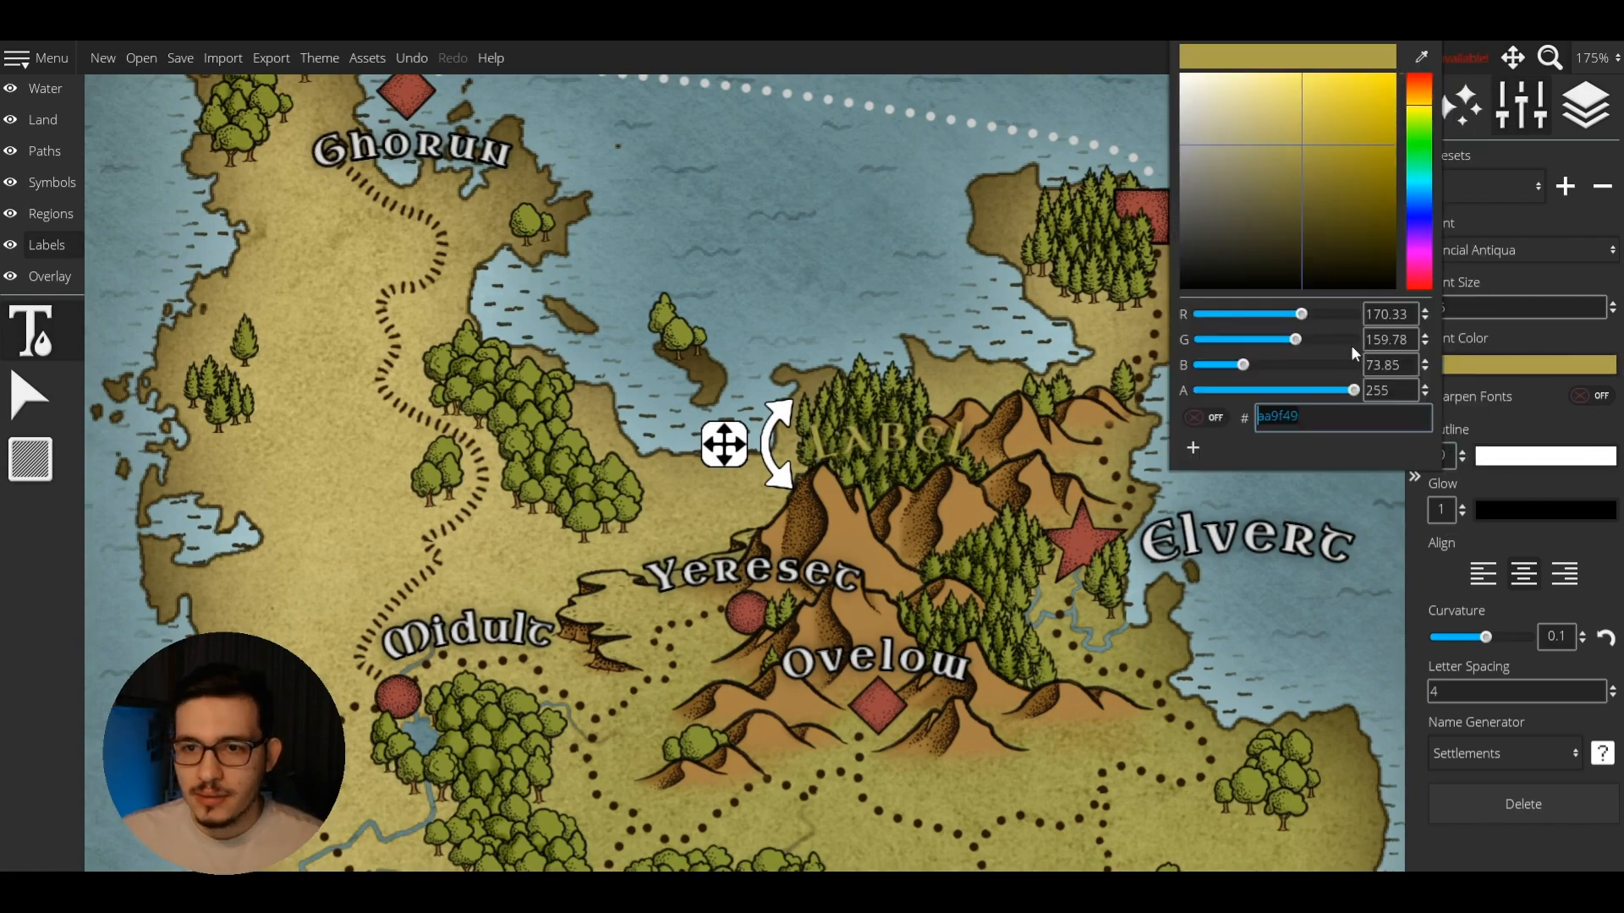
{"action": "left_click", "coordinate": [1262, 185]}
{"action": "left_click", "coordinate": [1463, 515]}
{"action": "left_click_drag", "start_coordinate": [736, 438], "coordinate": [727, 434]}
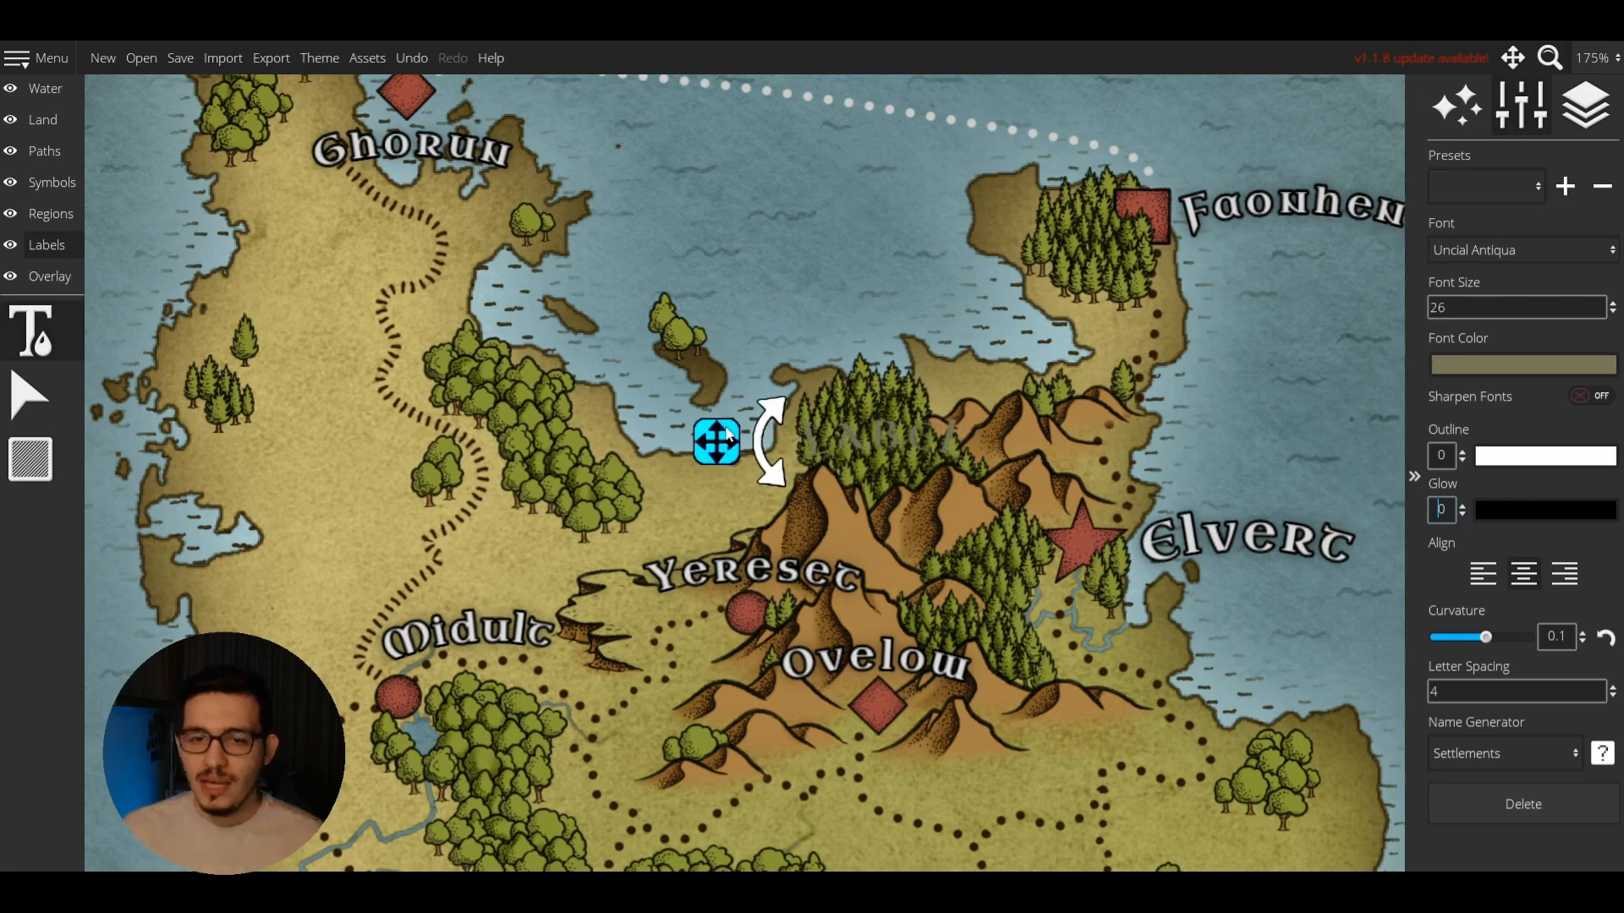
Clear the text of the muted trial label on the western land and deselect it.
{"action": "scroll", "coordinate": [728, 435], "scroll_direction": "down", "scroll_amount": 5}
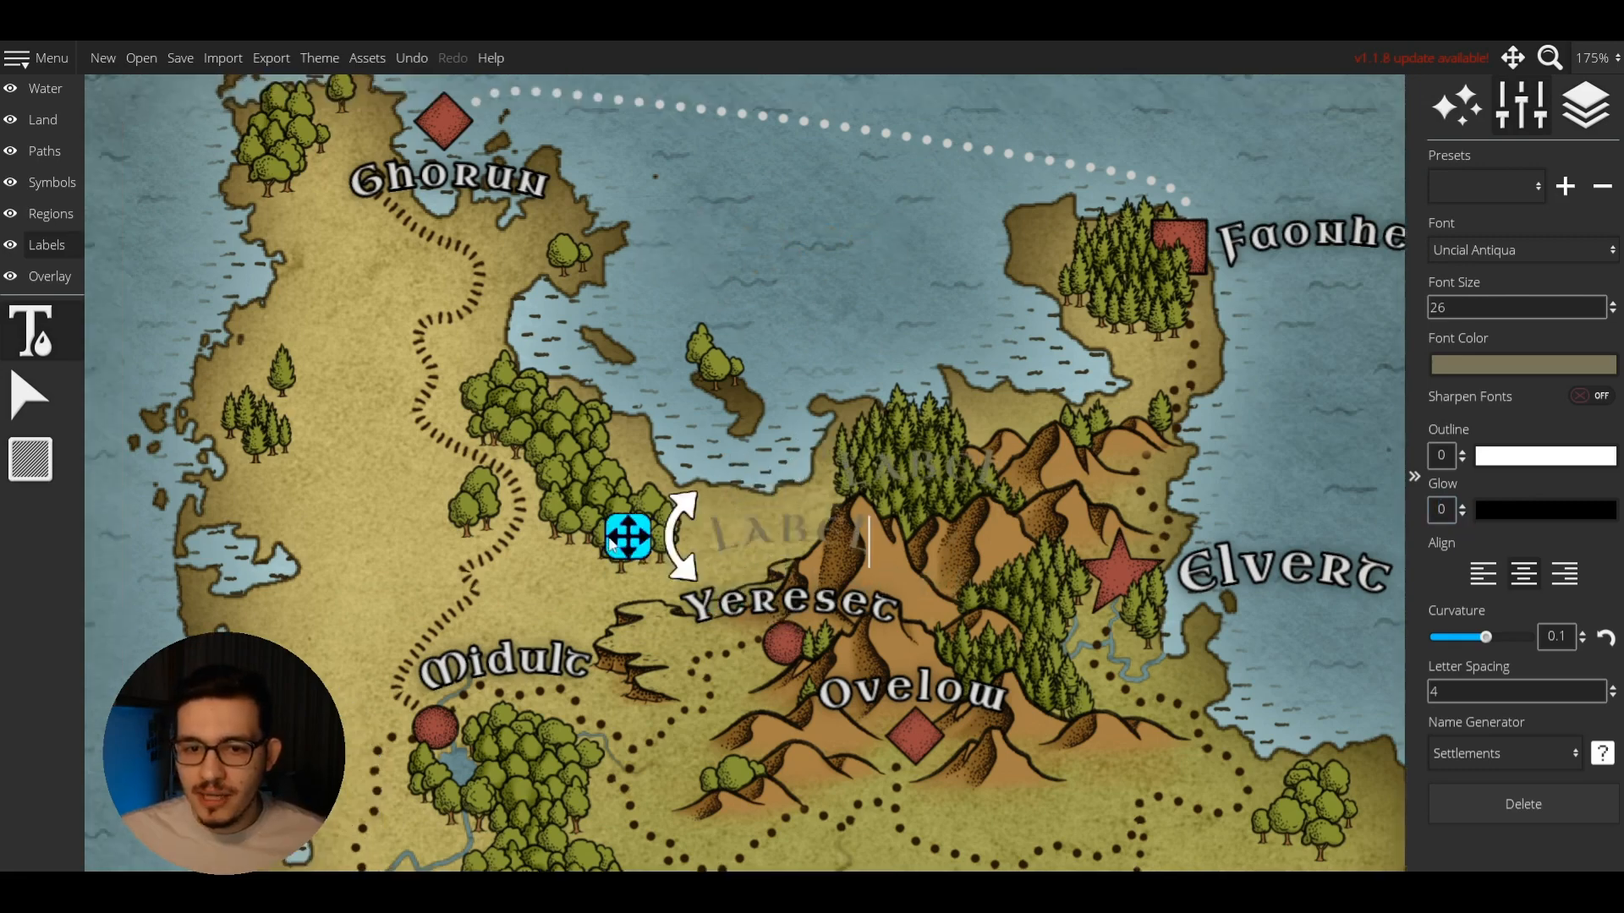
{"action": "scroll", "coordinate": [494, 351], "scroll_direction": "up", "scroll_amount": 2}
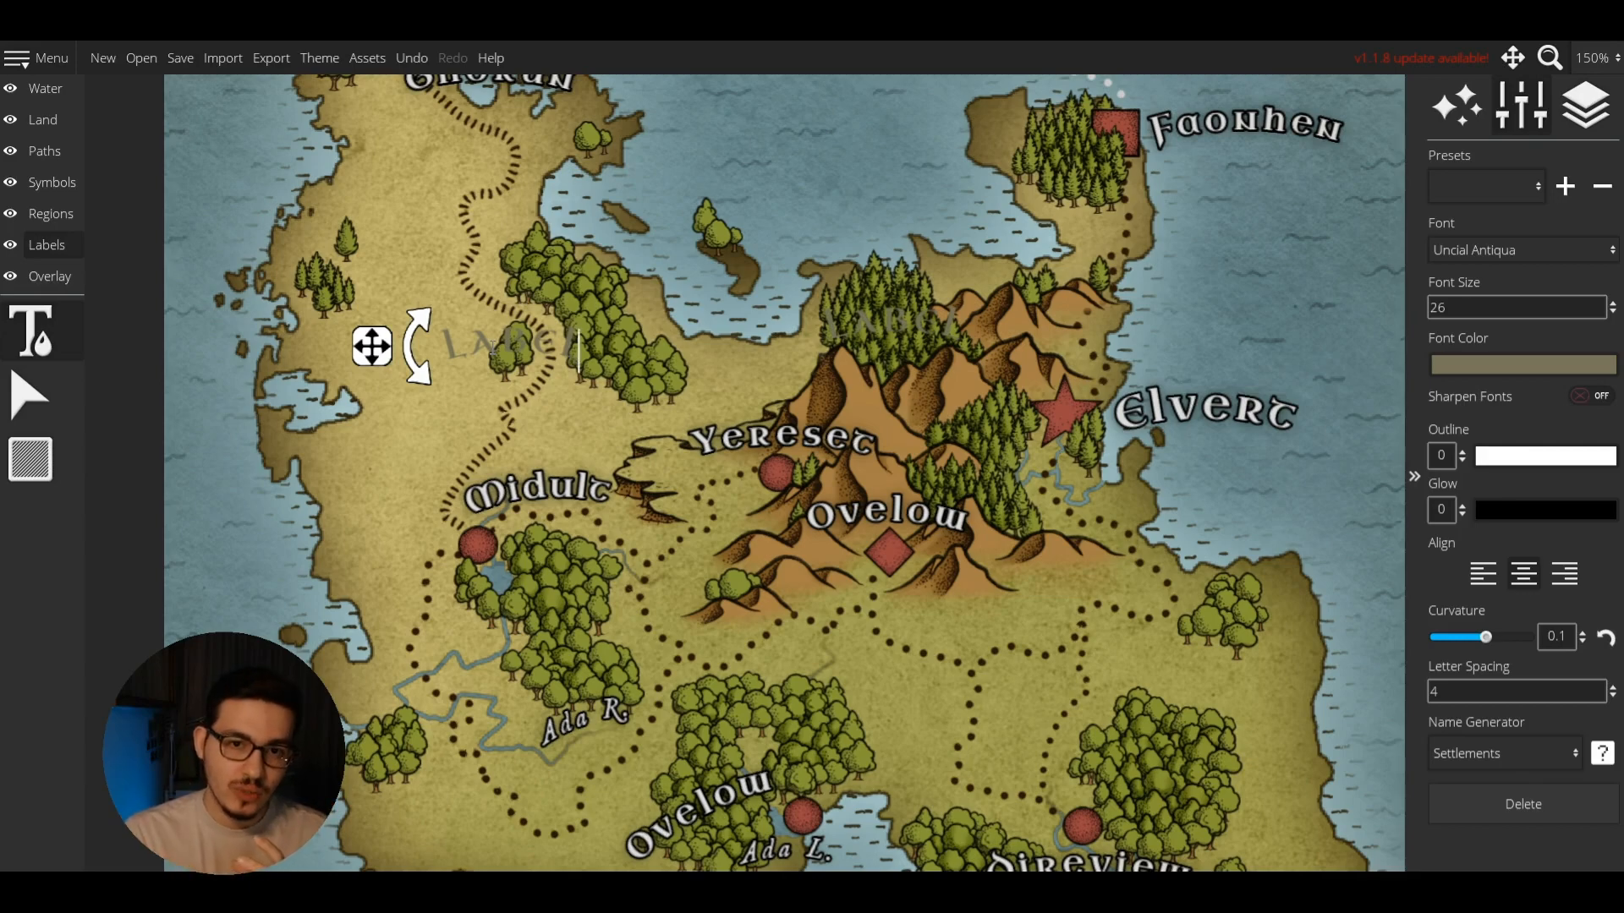
{"action": "double_click", "coordinate": [494, 347]}
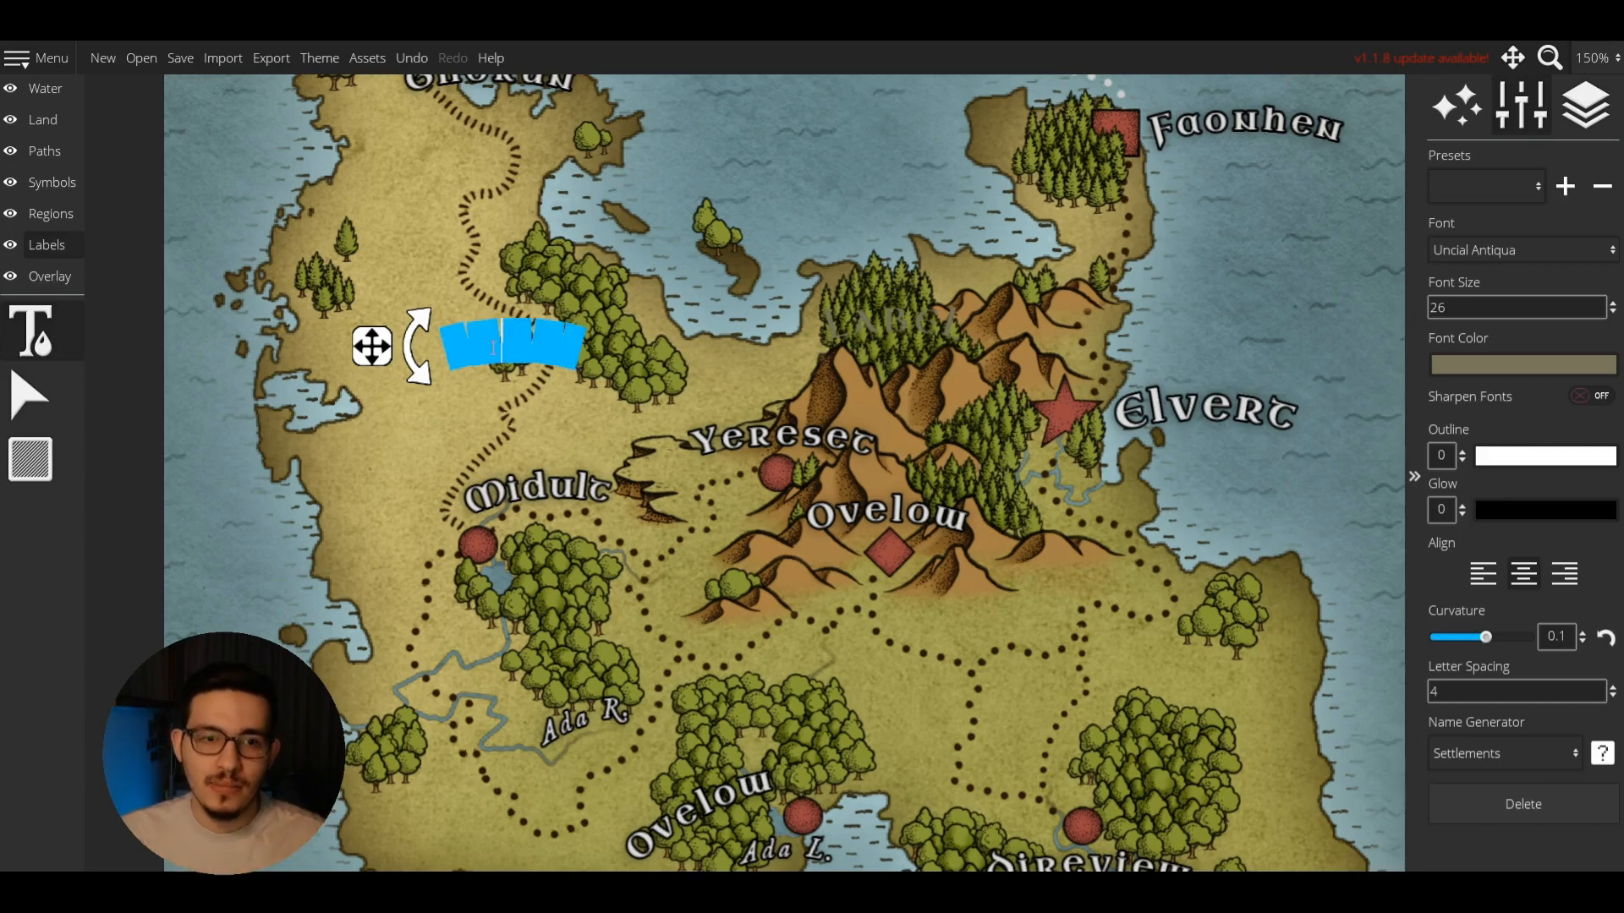
{"action": "key", "text": "BackSpace"}
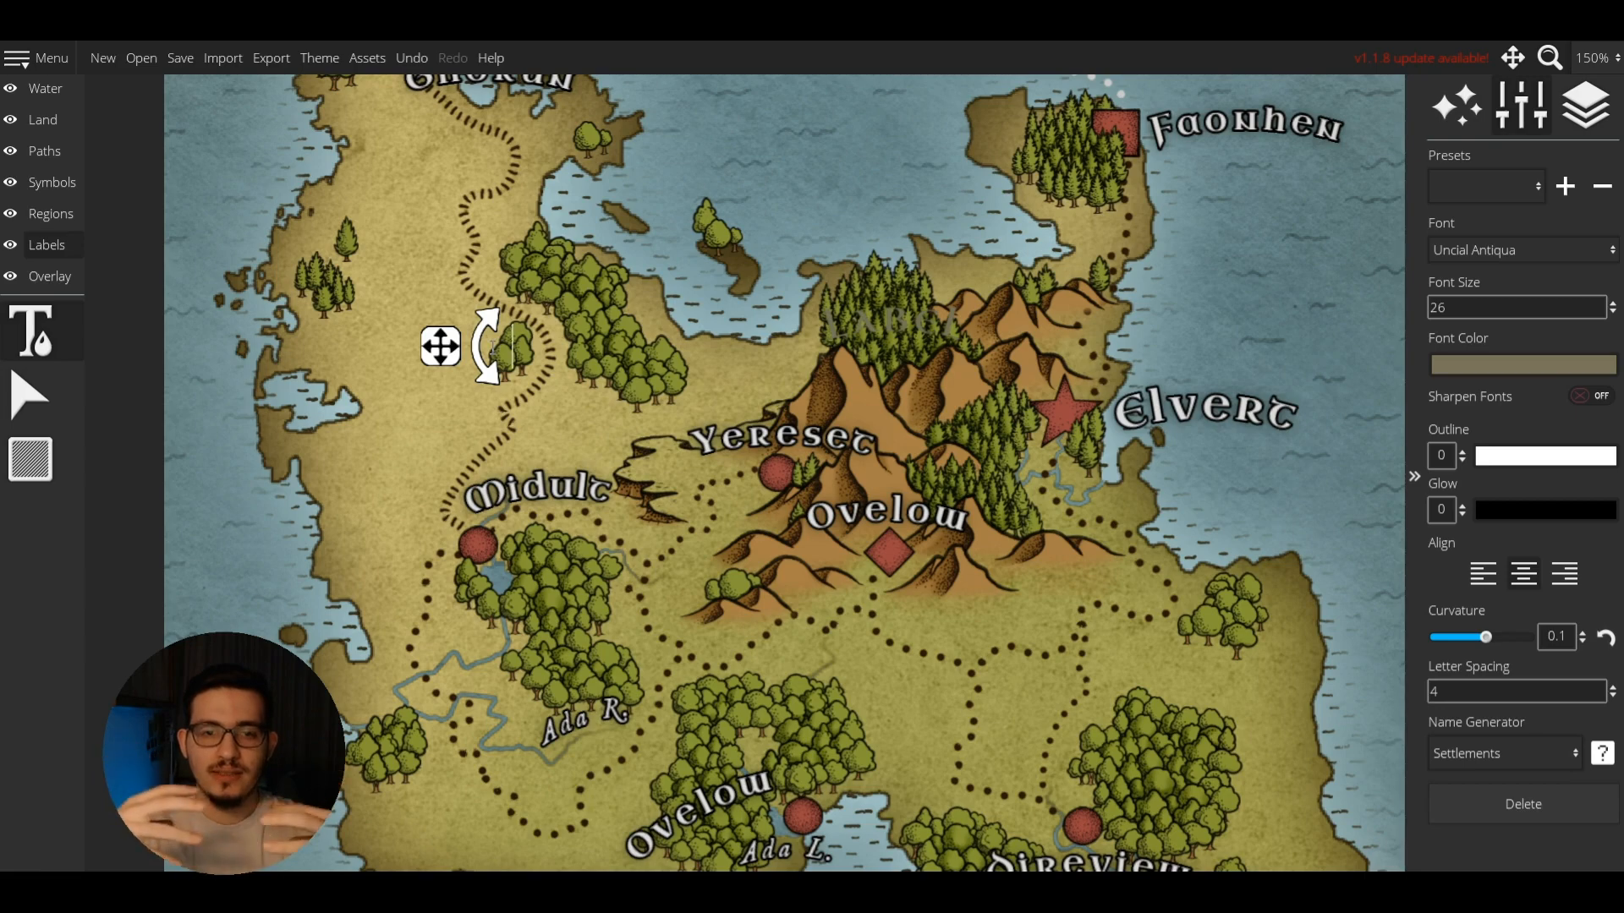
{"action": "left_click", "coordinate": [39, 394]}
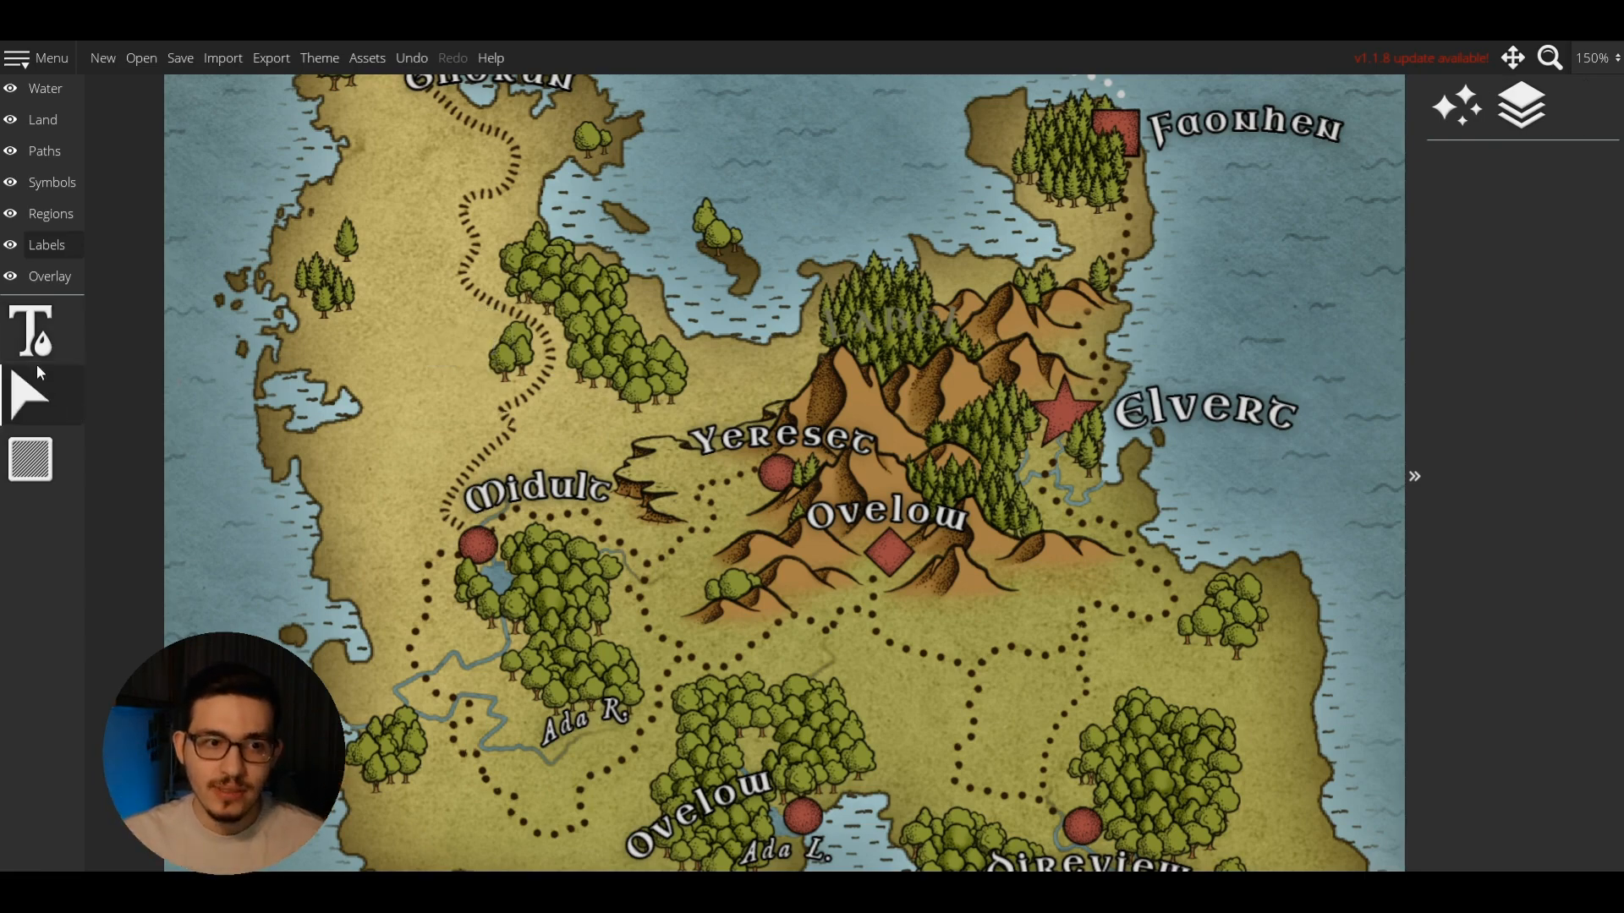
Remove the remaining trial label from the forest north of the mountains.
{"action": "left_click", "coordinate": [42, 333]}
{"action": "scroll", "coordinate": [432, 414], "scroll_direction": "down", "scroll_amount": 2}
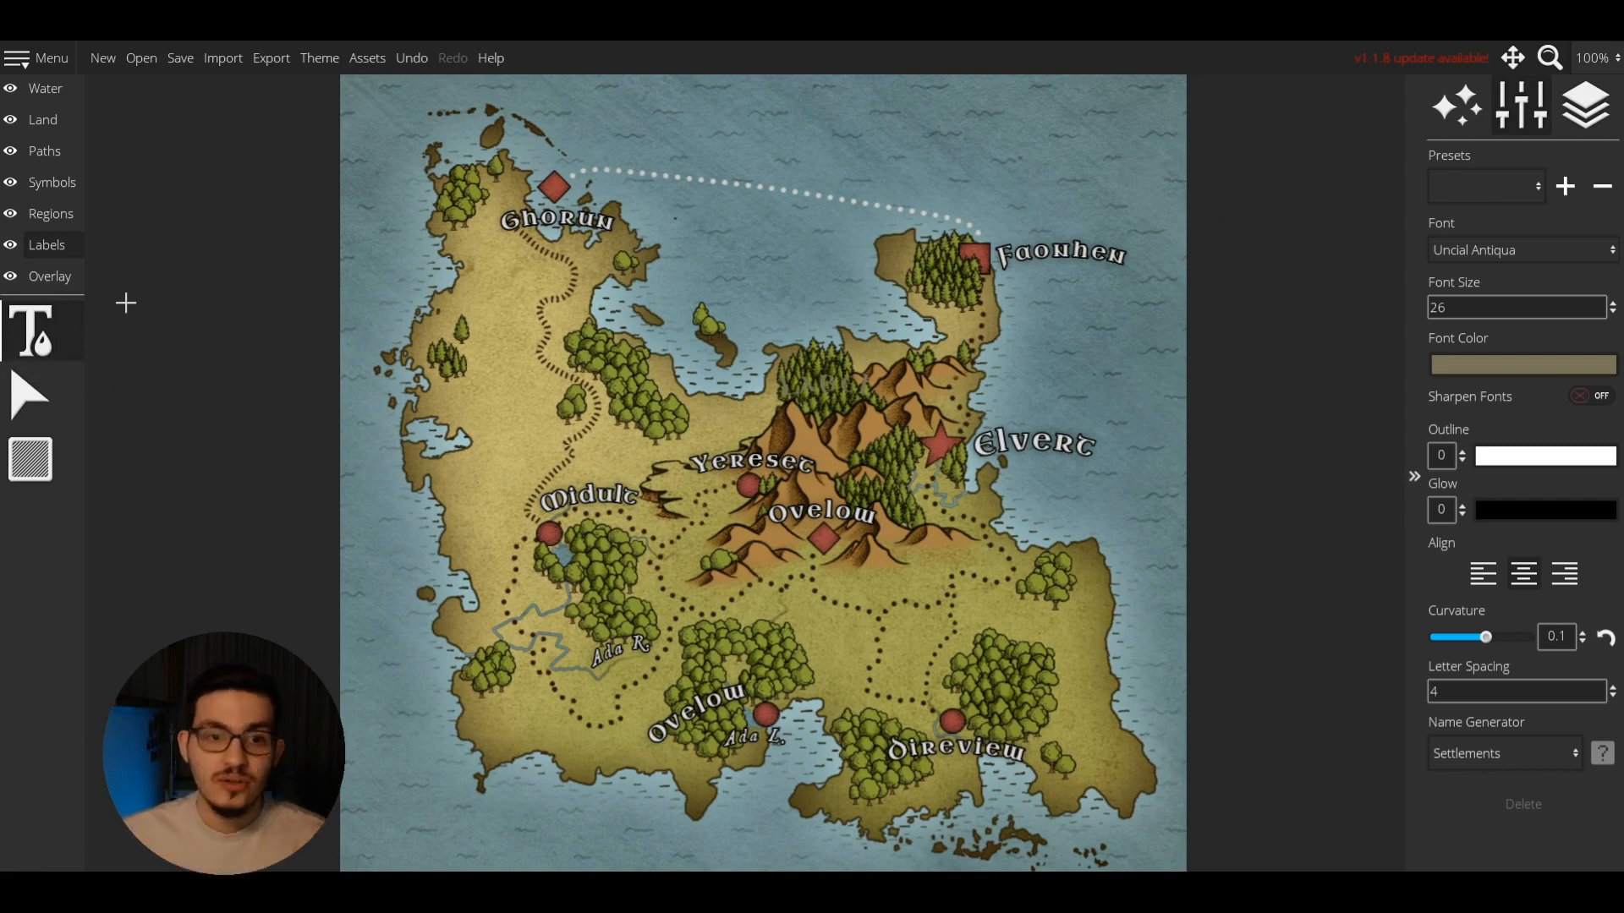
{"action": "left_click", "coordinate": [37, 394]}
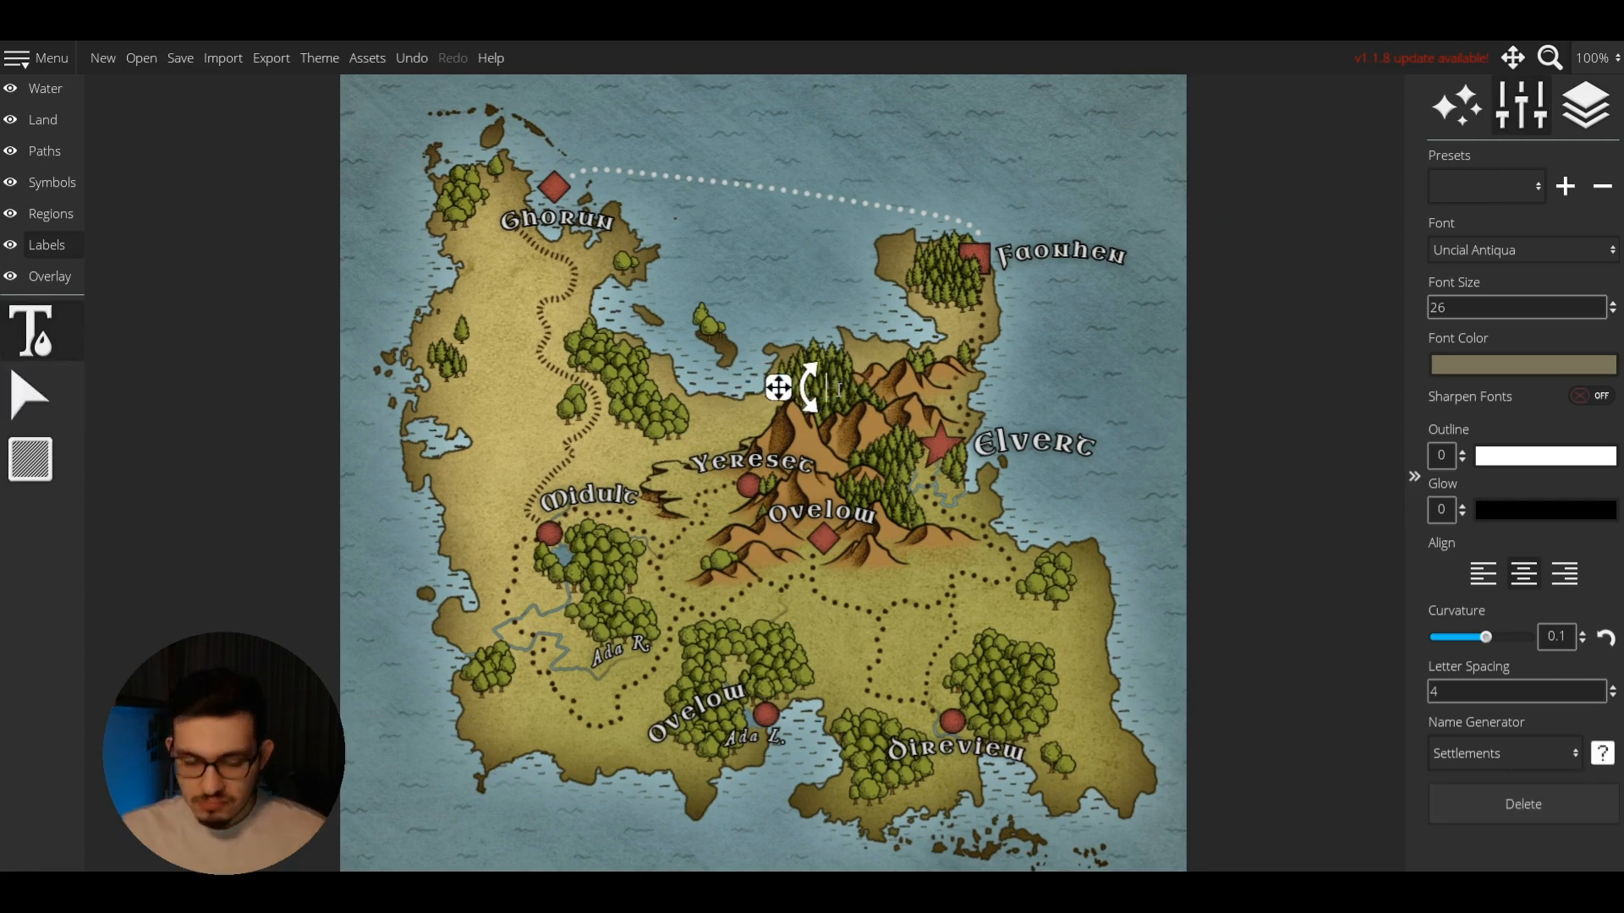
{"action": "left_click", "coordinate": [36, 394]}
{"action": "left_click", "coordinate": [46, 333]}
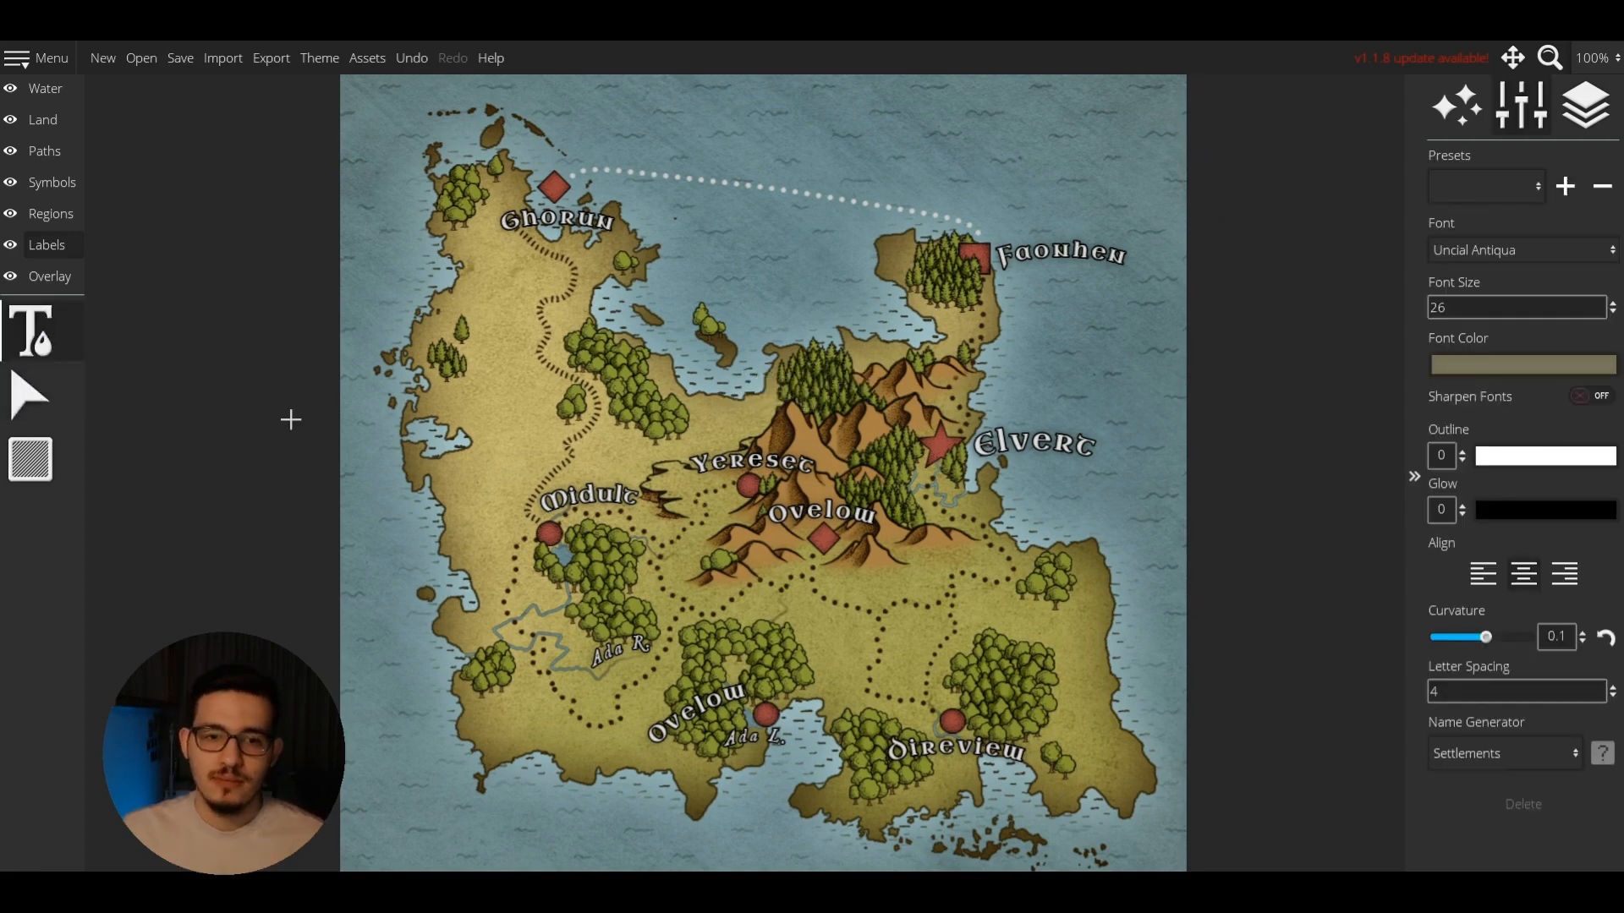
Tilt the "Yereset" label upward along its road beside the mountains, and leave all labels deselected.
{"action": "left_click", "coordinate": [52, 340]}
{"action": "scroll", "coordinate": [751, 485], "scroll_direction": "up", "scroll_amount": 3}
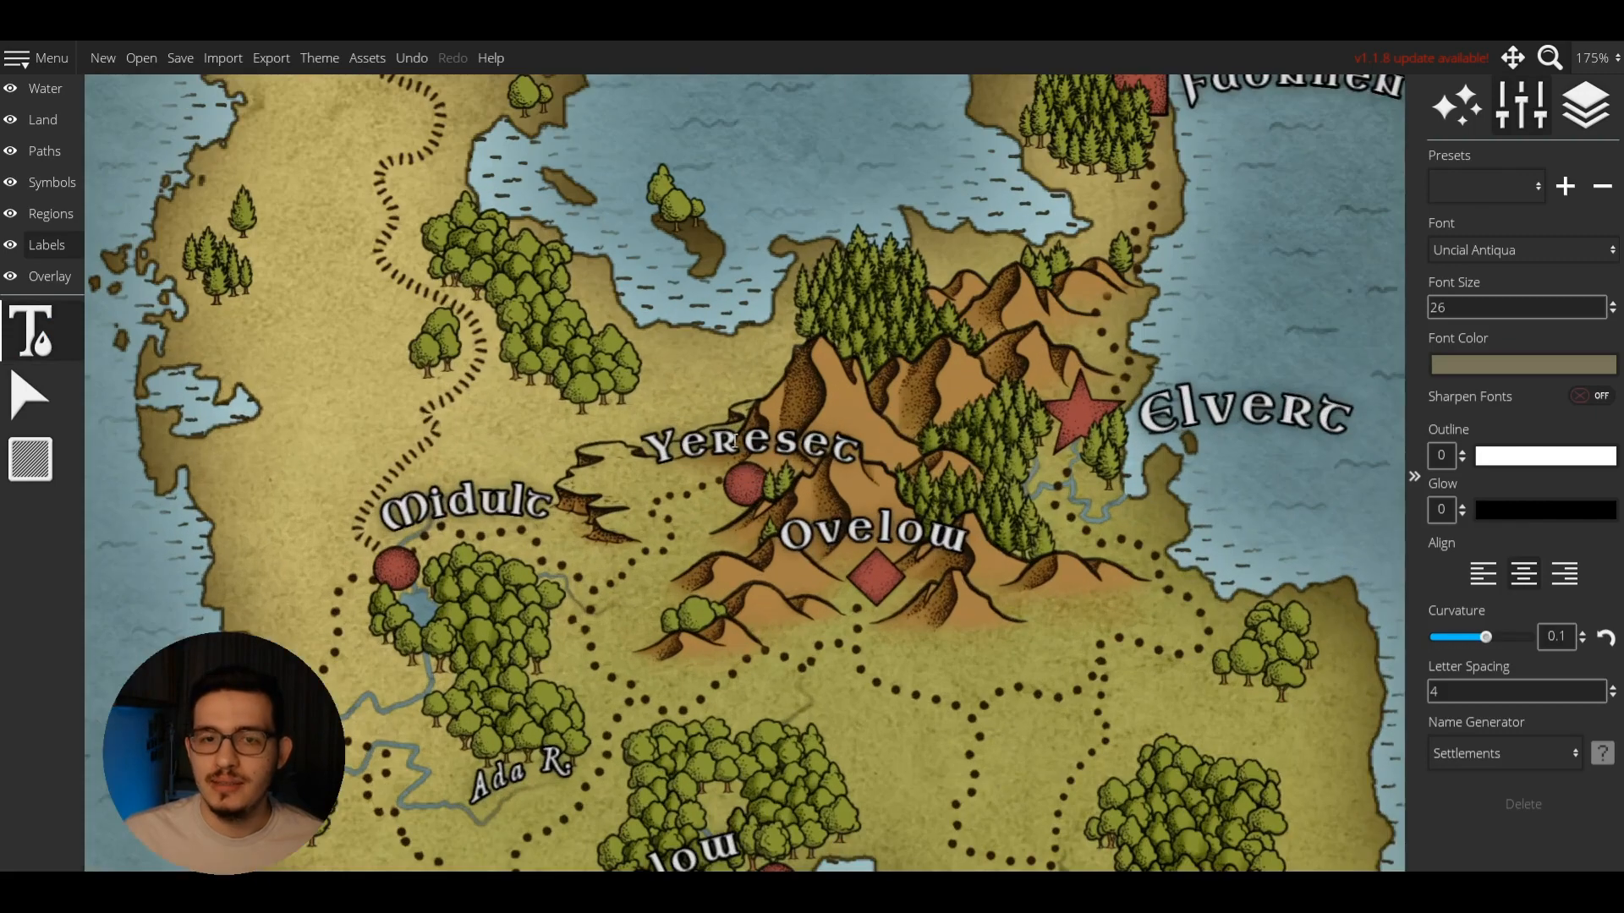
{"action": "left_click", "coordinate": [746, 457]}
{"action": "left_click_drag", "start_coordinate": [594, 451], "coordinate": [596, 508]}
{"action": "left_click", "coordinate": [1203, 410]}
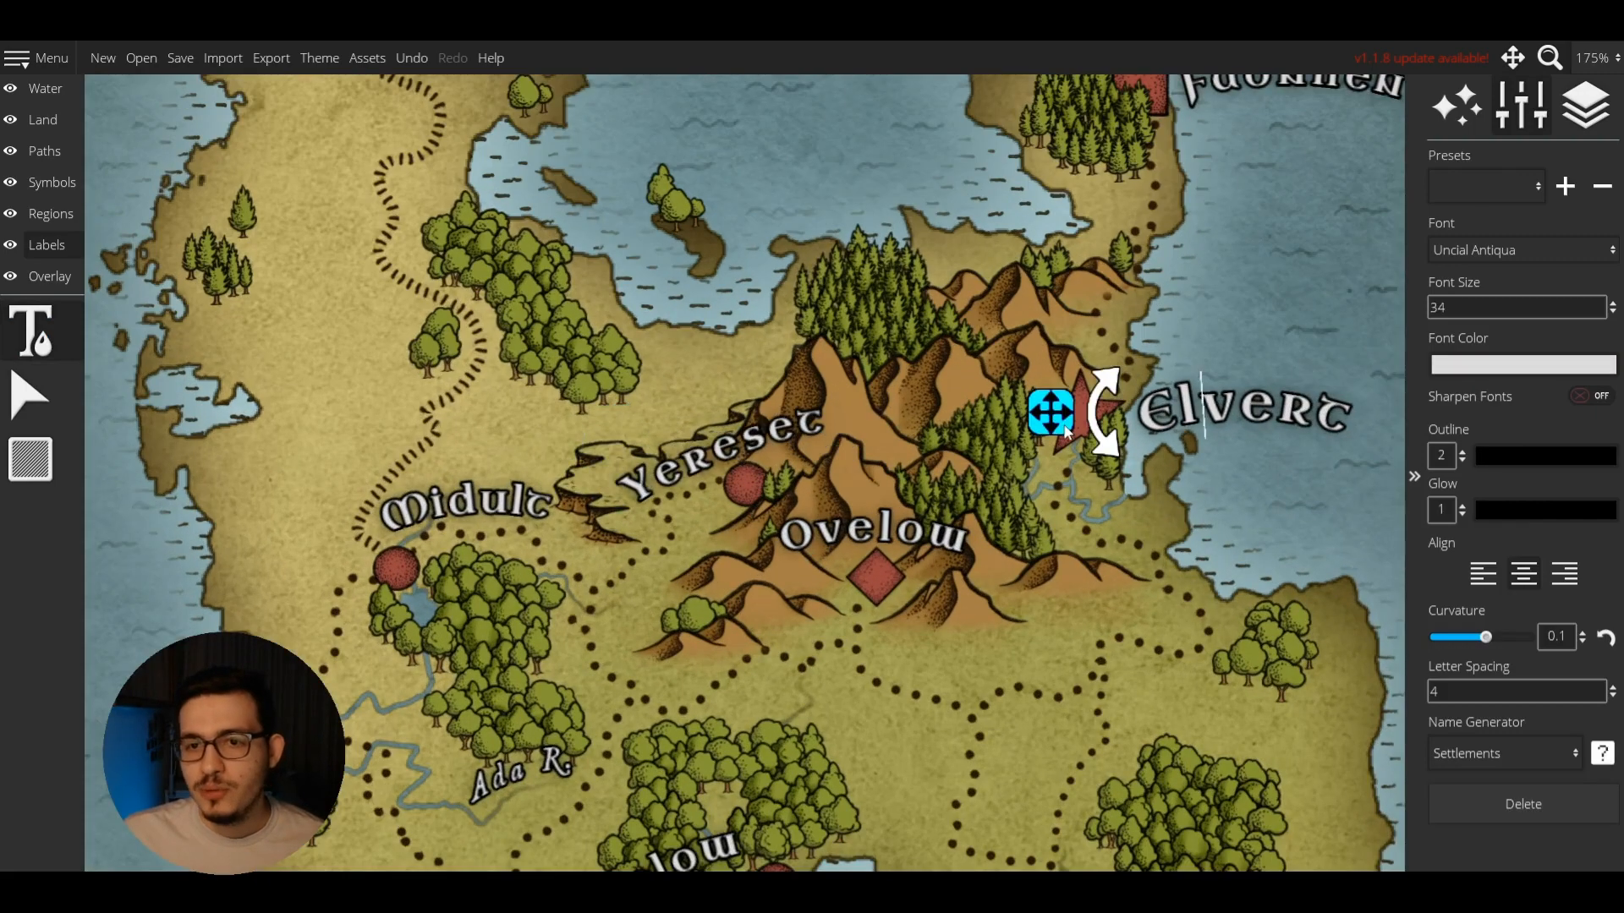
{"action": "left_click", "coordinate": [31, 402]}
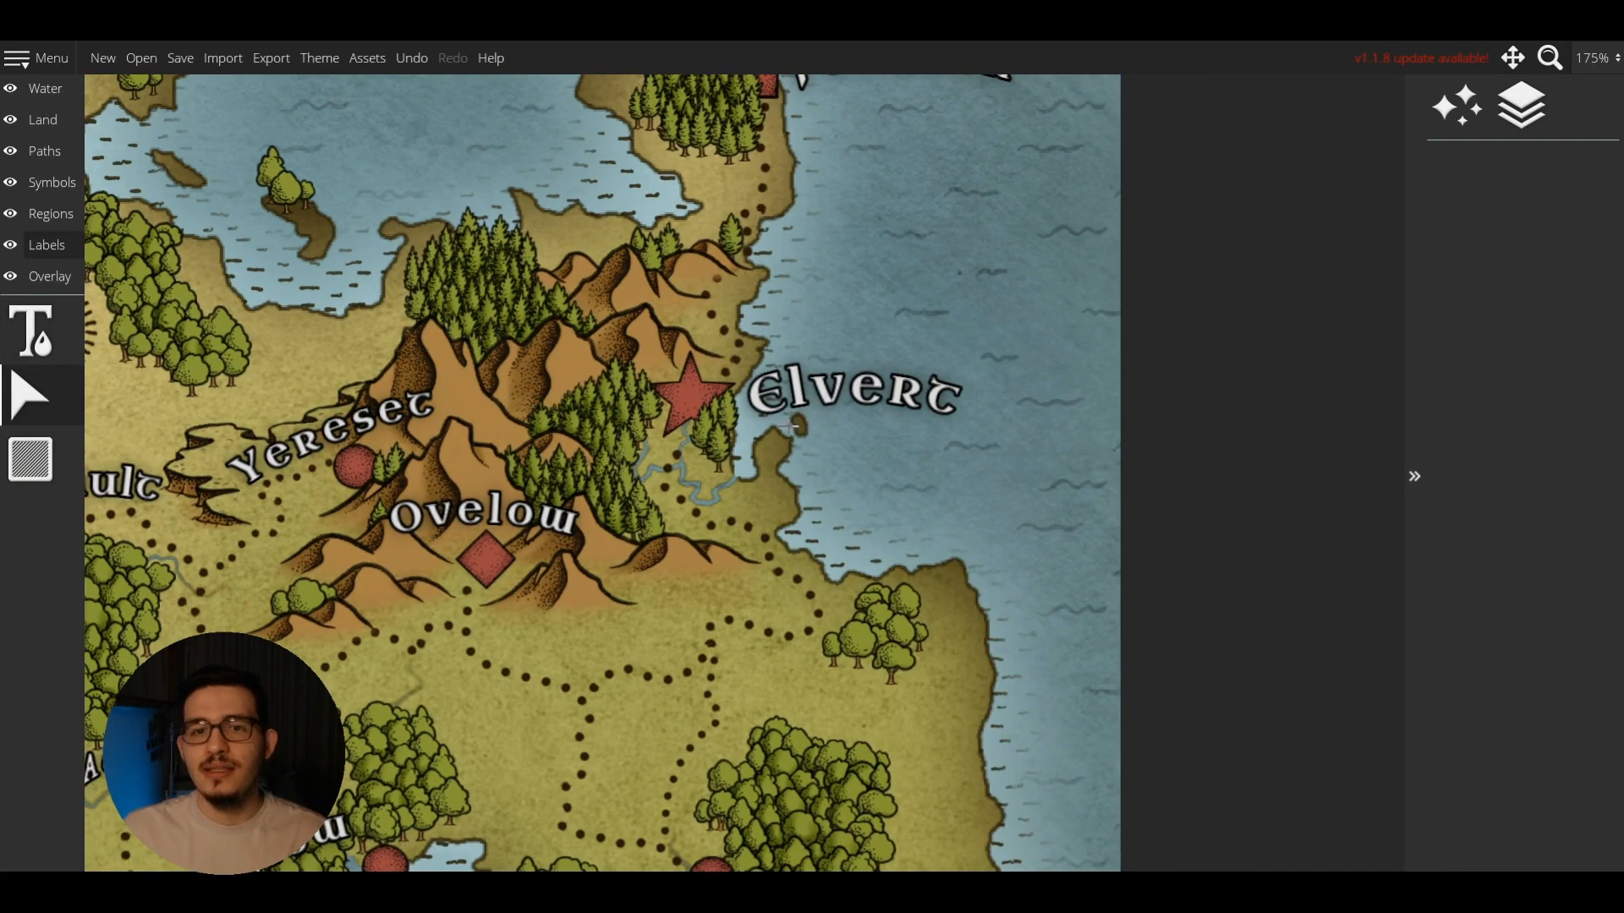
Copy the "Elvert" label text and paste it as a new label over the mountains.
{"action": "double_click", "coordinate": [812, 390]}
{"action": "key", "text": "ctrl+c"}
{"action": "left_click", "coordinate": [674, 308]}
{"action": "key", "text": "ctrl+v"}
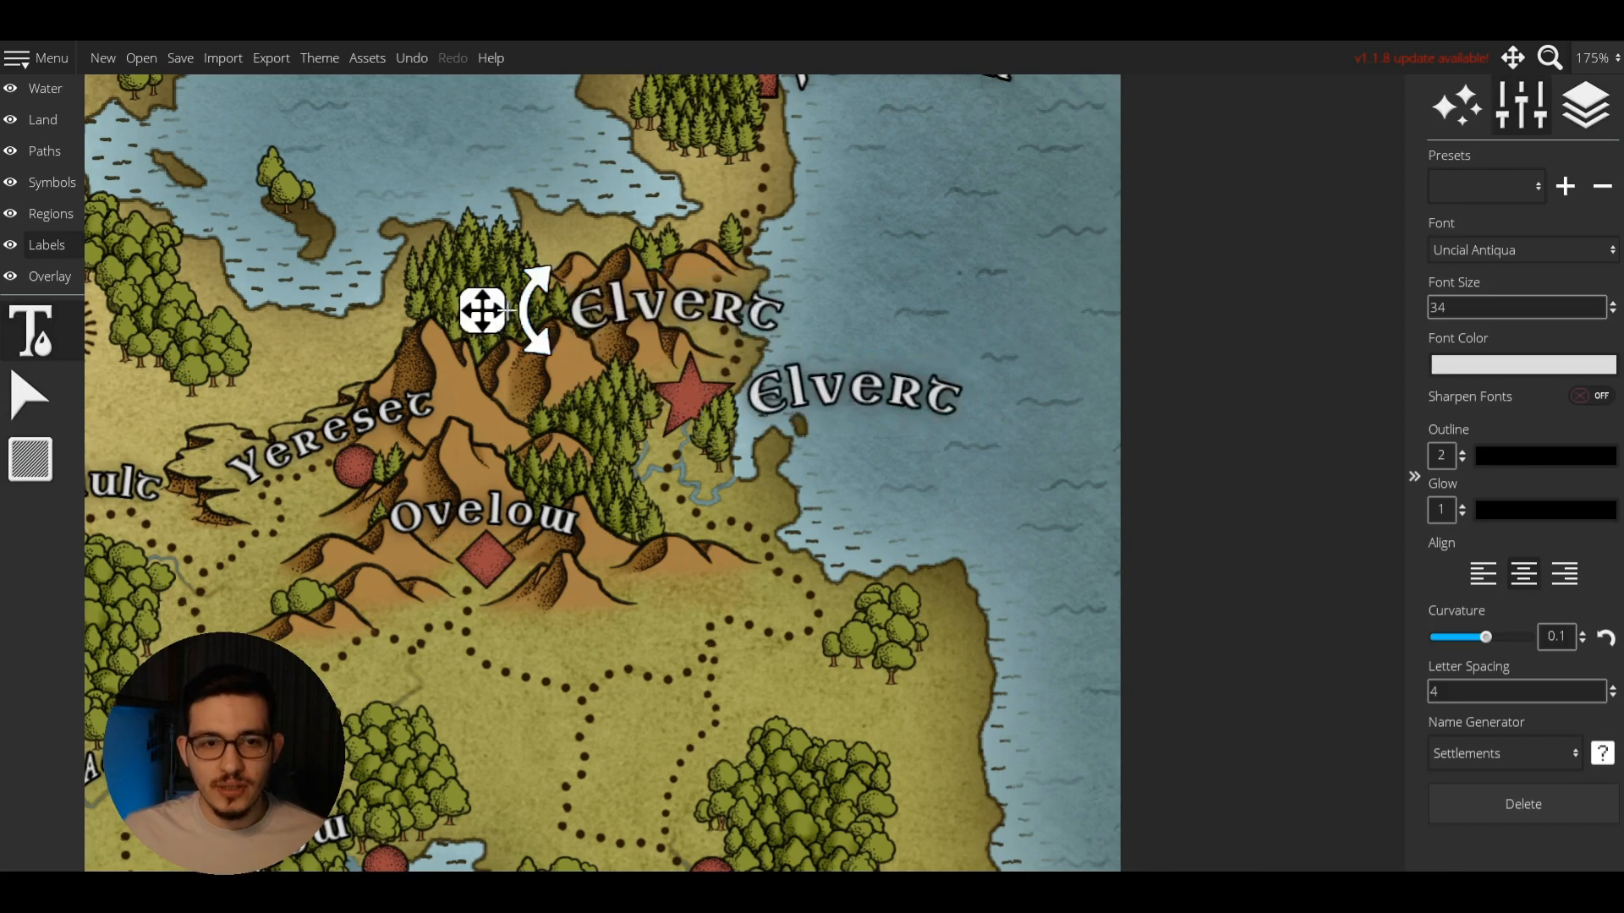
{"action": "left_click", "coordinate": [509, 310]}
{"action": "key", "text": "ctrl+v"}
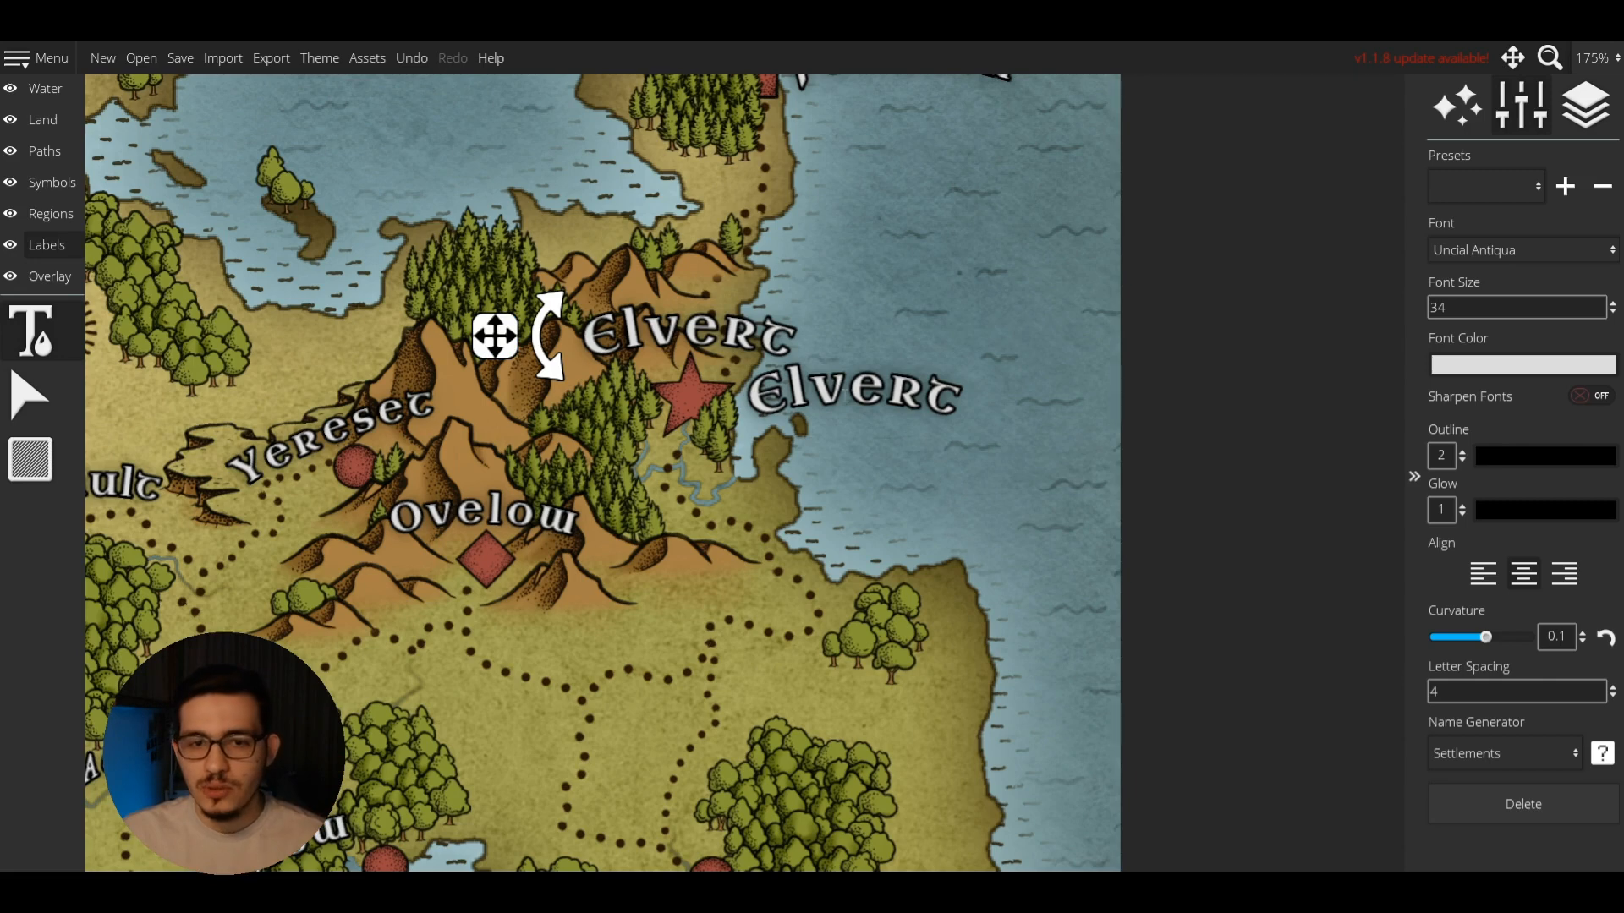
Clear the duplicate "Elvert" label's text above the star marker and deselect it.
{"action": "key", "text": "ctrl+a"}
{"action": "key", "text": "BackSpace"}
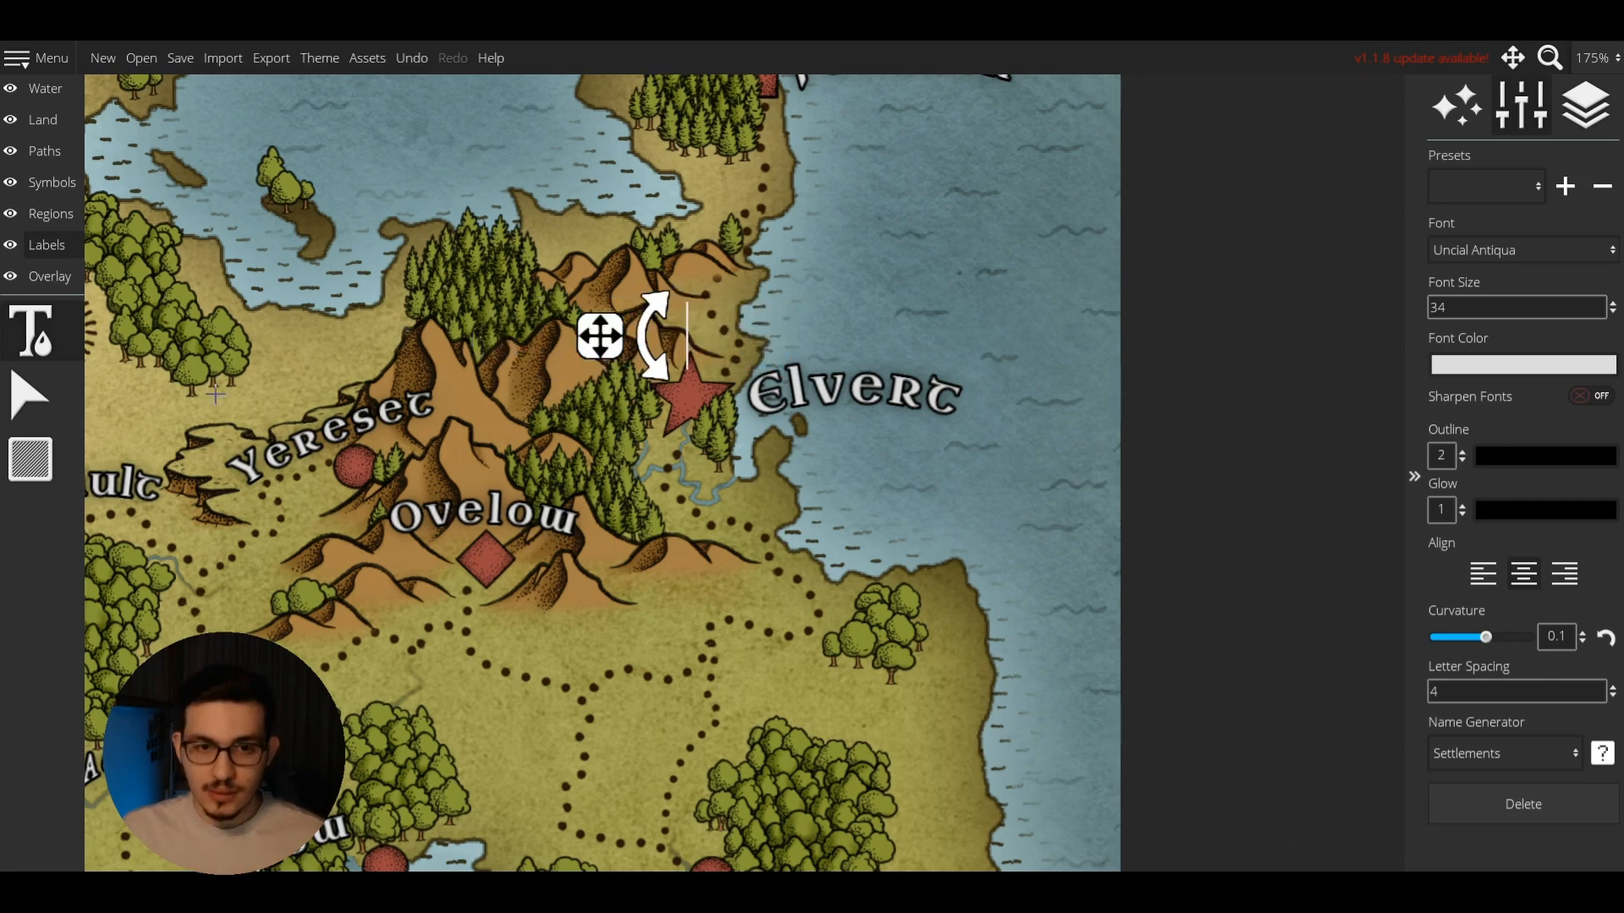
{"action": "left_click", "coordinate": [30, 394]}
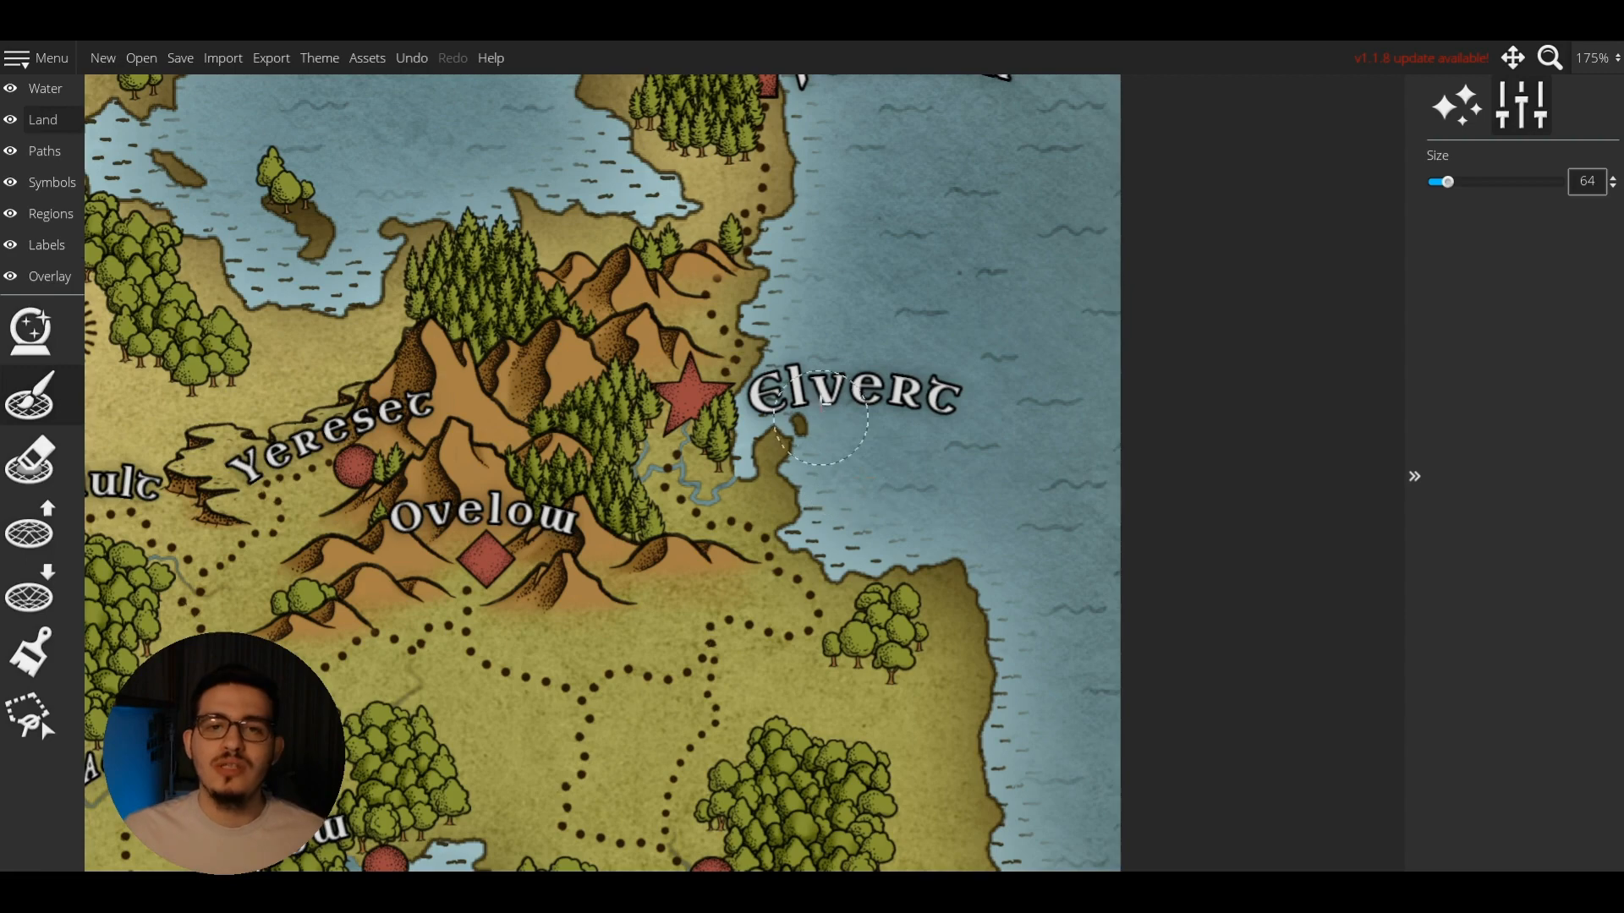
Try a land brush stroke beneath the first letter of the "Elvert" label and undo it.
{"action": "scroll", "coordinate": [817, 359], "scroll_direction": "up", "scroll_amount": 6}
{"action": "scroll", "coordinate": [719, 457], "scroll_direction": "down", "scroll_amount": 5}
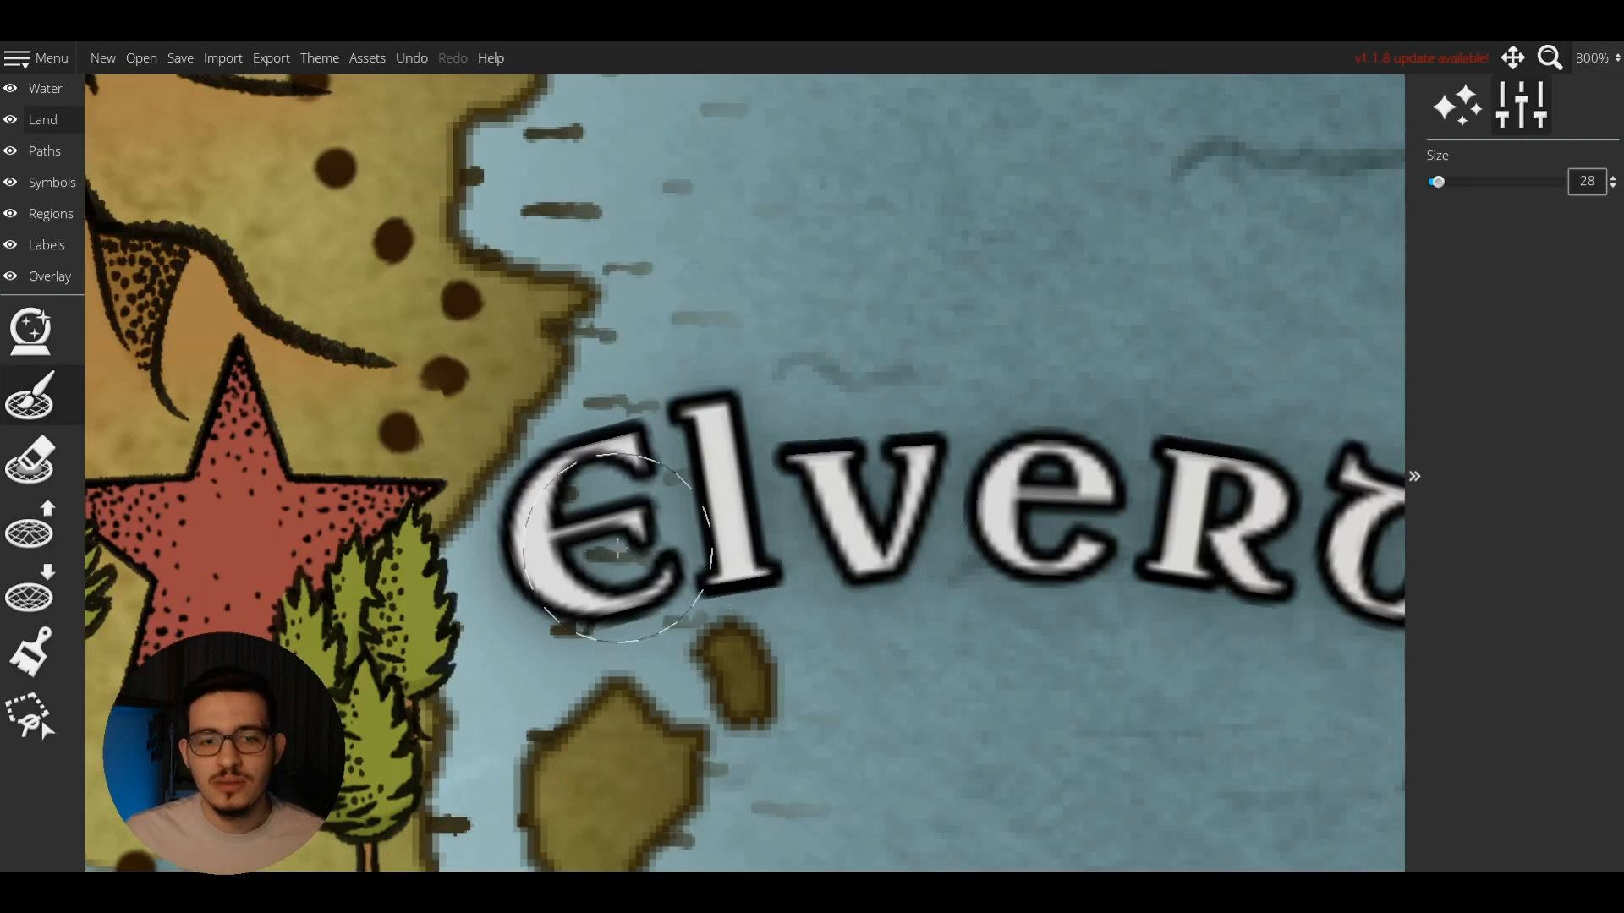
{"action": "left_click_drag", "start_coordinate": [611, 565], "coordinate": [598, 580]}
{"action": "key", "text": "ctrl+z"}
{"action": "left_click", "coordinate": [30, 590]}
{"action": "scroll", "coordinate": [961, 470], "scroll_direction": "down", "scroll_amount": 10}
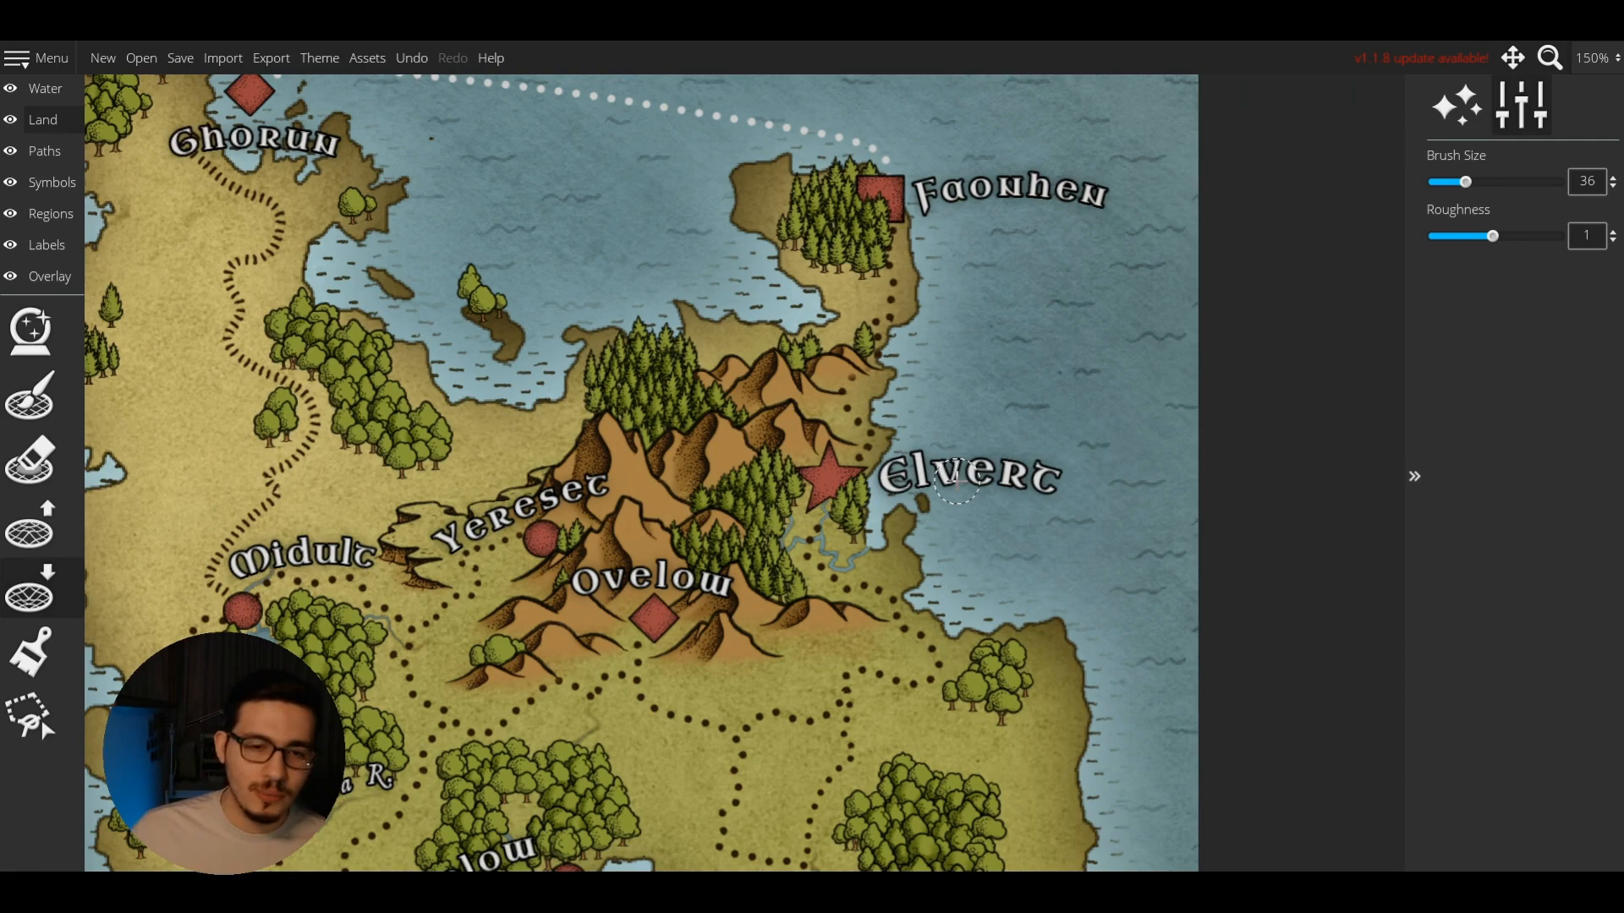
{"action": "scroll", "coordinate": [955, 480], "scroll_direction": "up", "scroll_amount": 2}
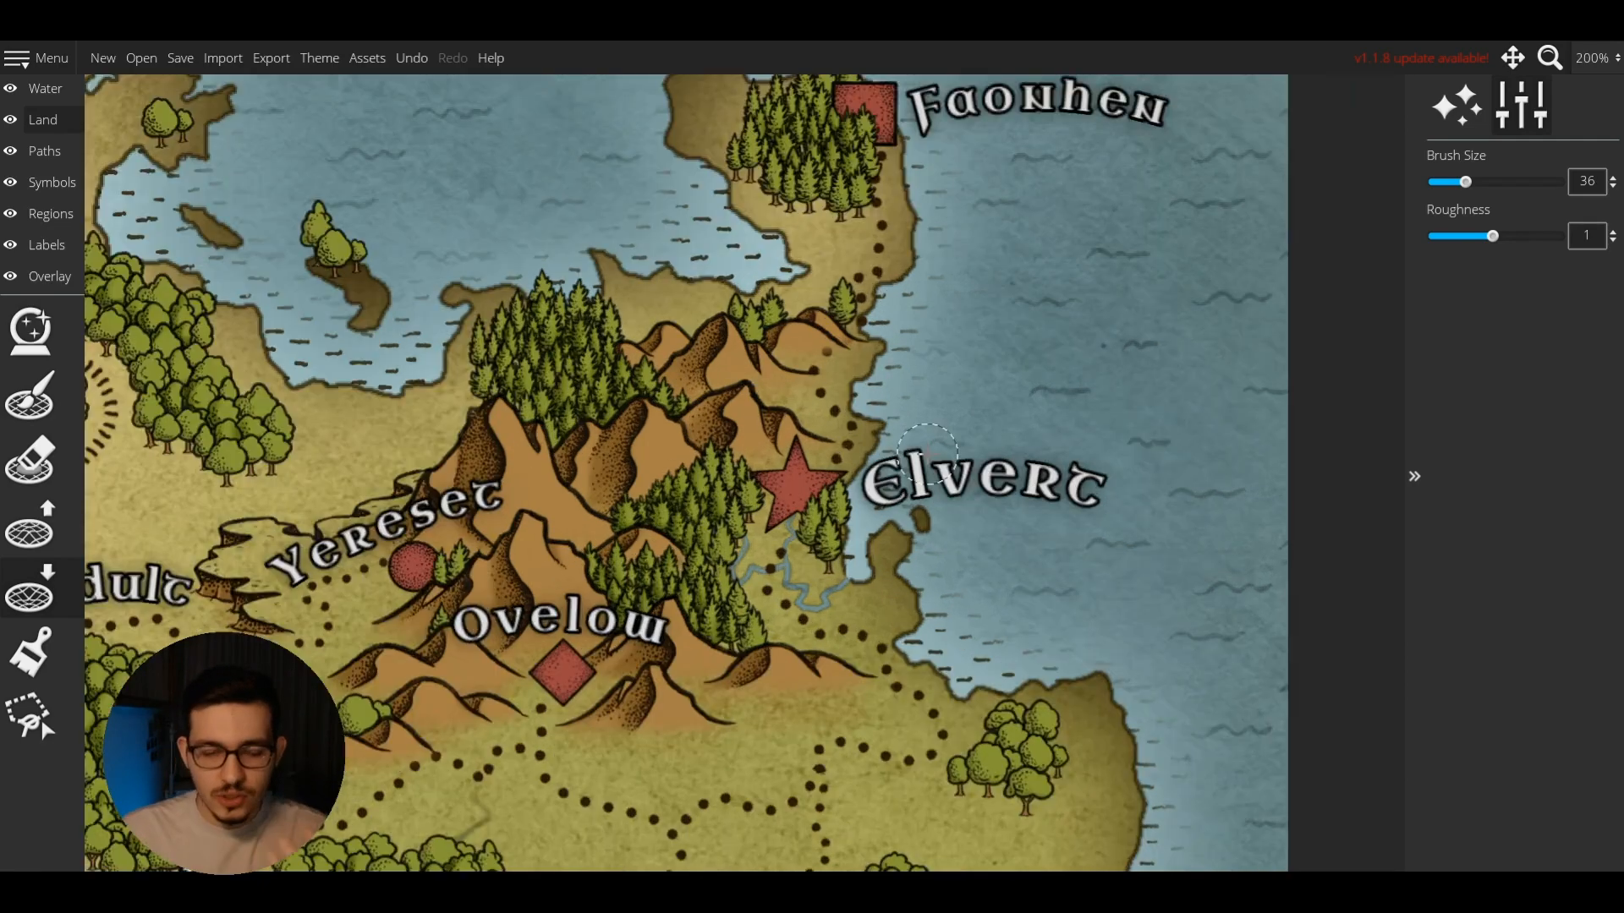
{"action": "scroll", "coordinate": [928, 454], "scroll_direction": "down", "scroll_amount": 2}
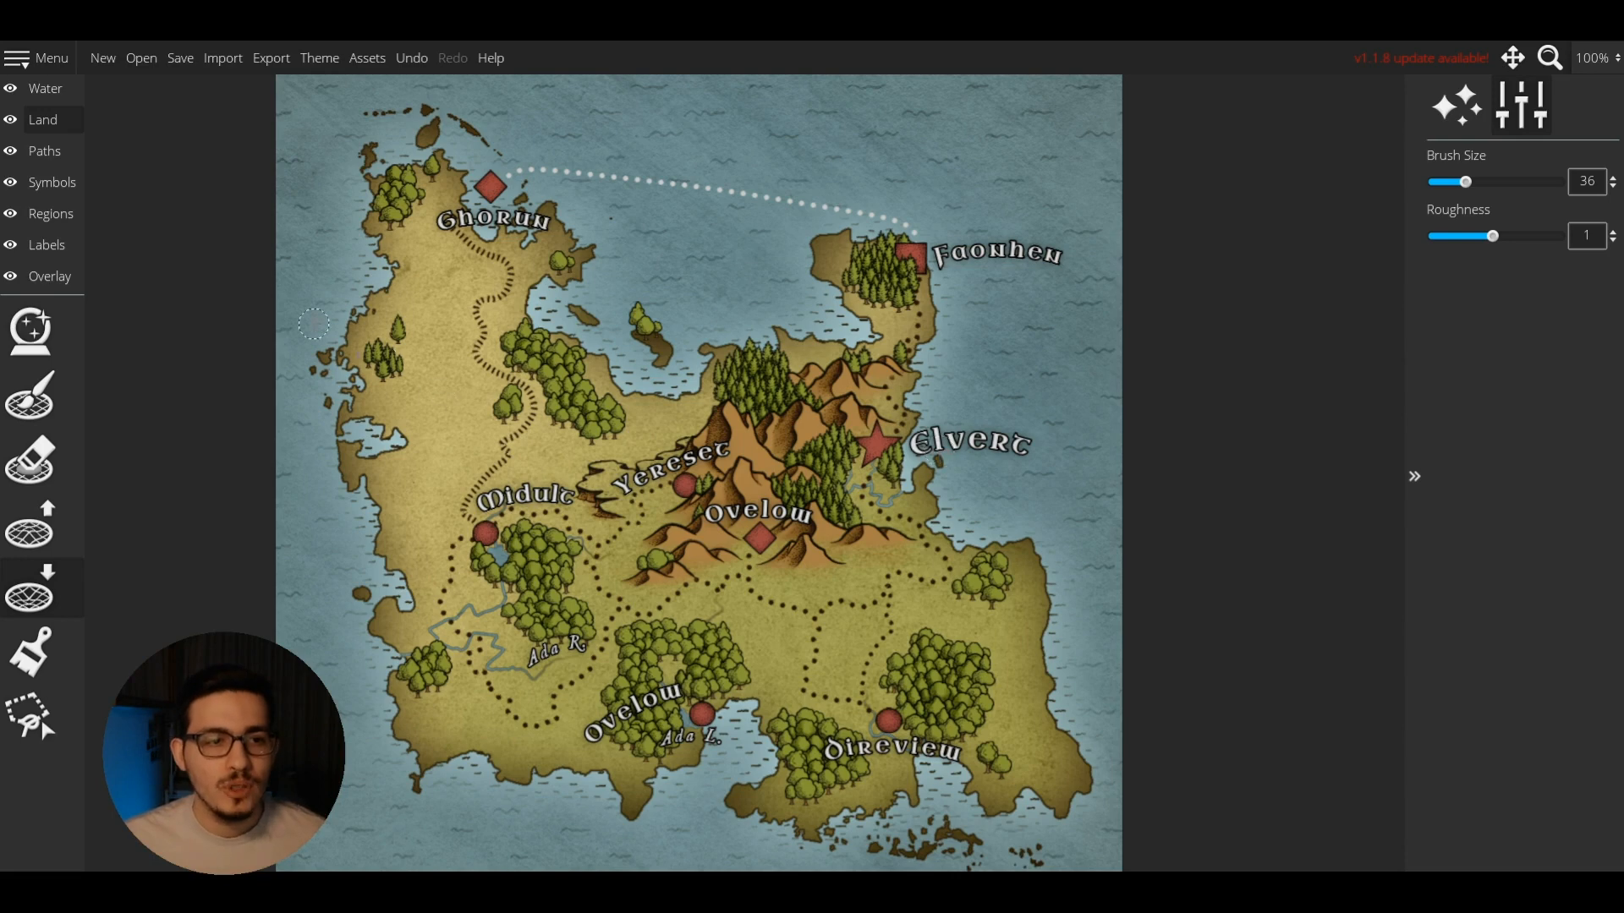
Clear the text of the "Ovelow" settlement label in the southern forest beside the "Ada L." lake.
{"action": "left_click", "coordinate": [47, 244]}
{"action": "left_click_drag", "start_coordinate": [636, 469], "coordinate": [681, 462]}
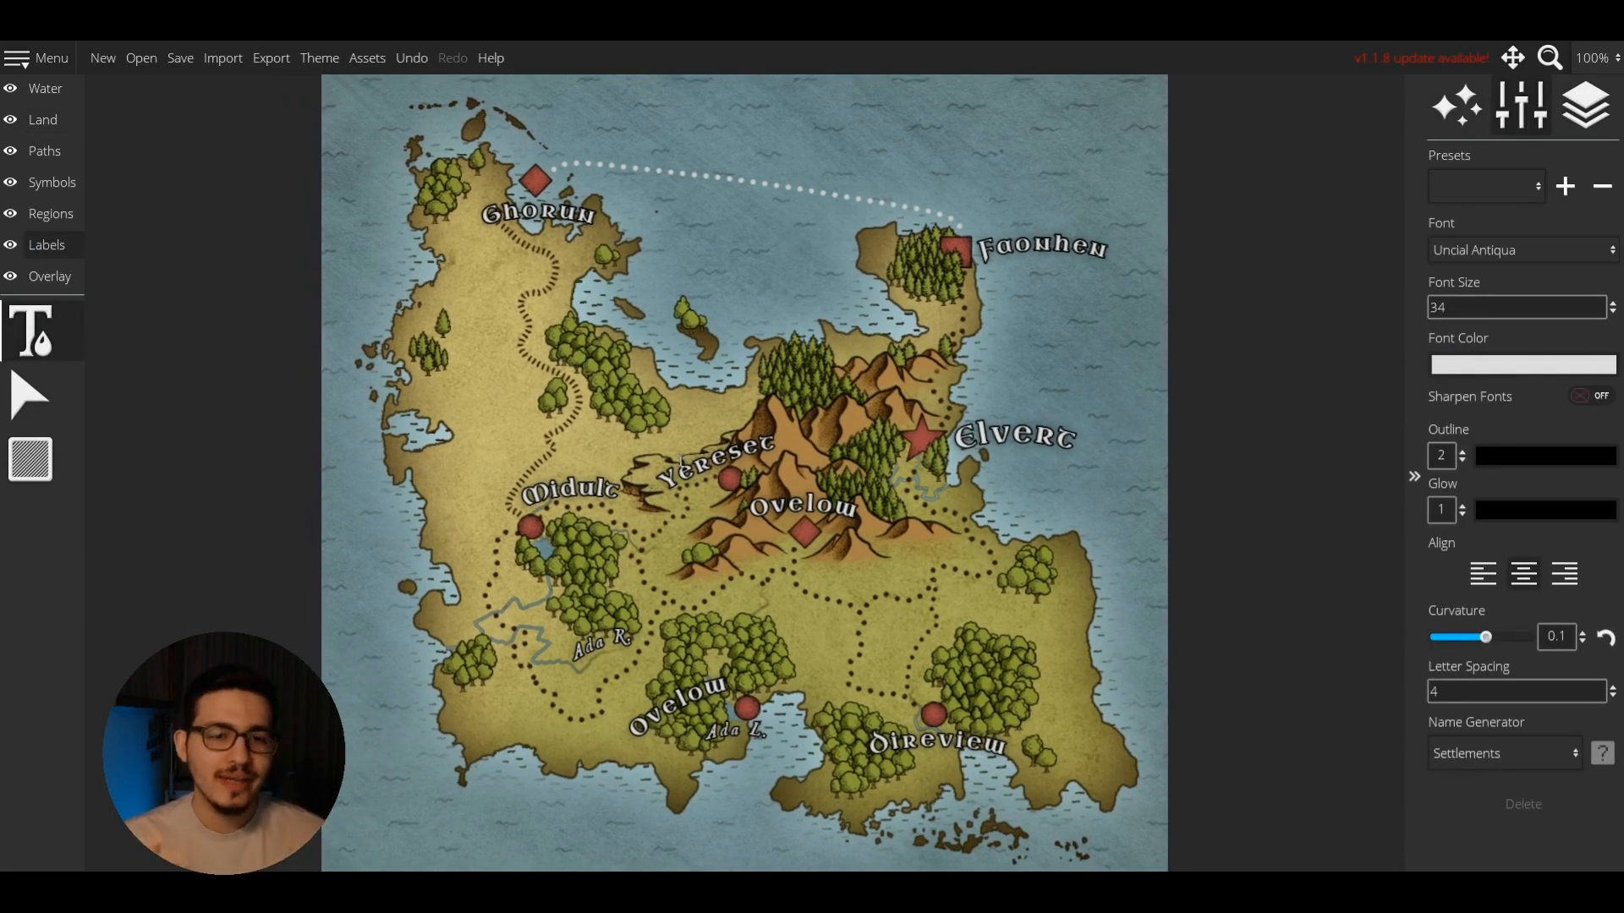
{"action": "left_click", "coordinate": [29, 393]}
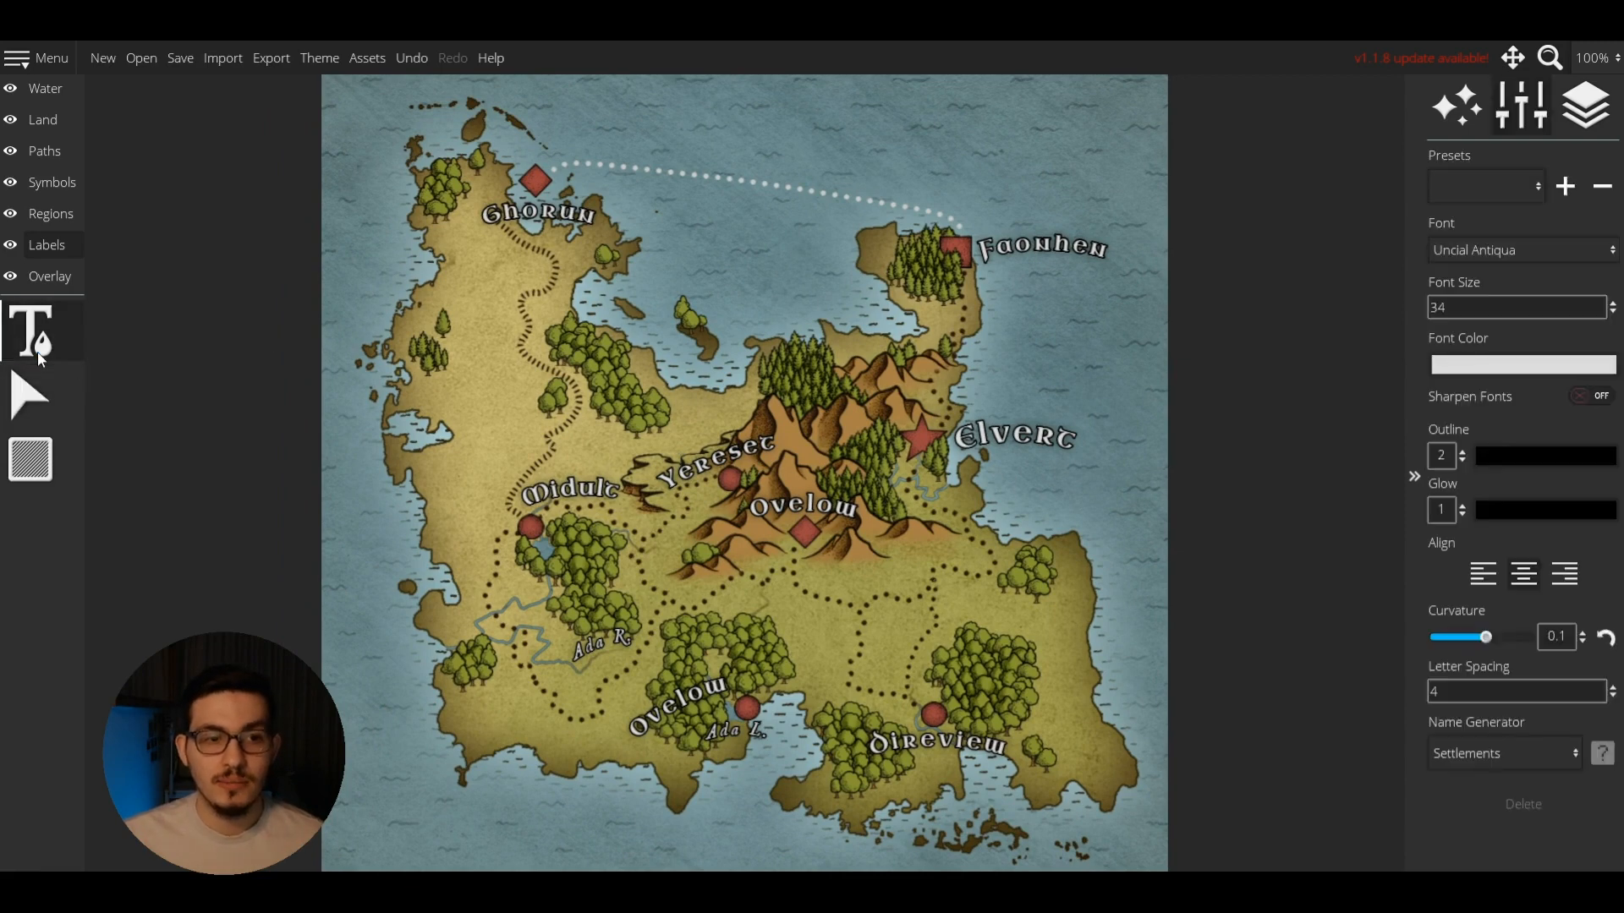
{"action": "left_click", "coordinate": [675, 704]}
{"action": "double_click", "coordinate": [675, 704]}
{"action": "key", "text": "BackSpace"}
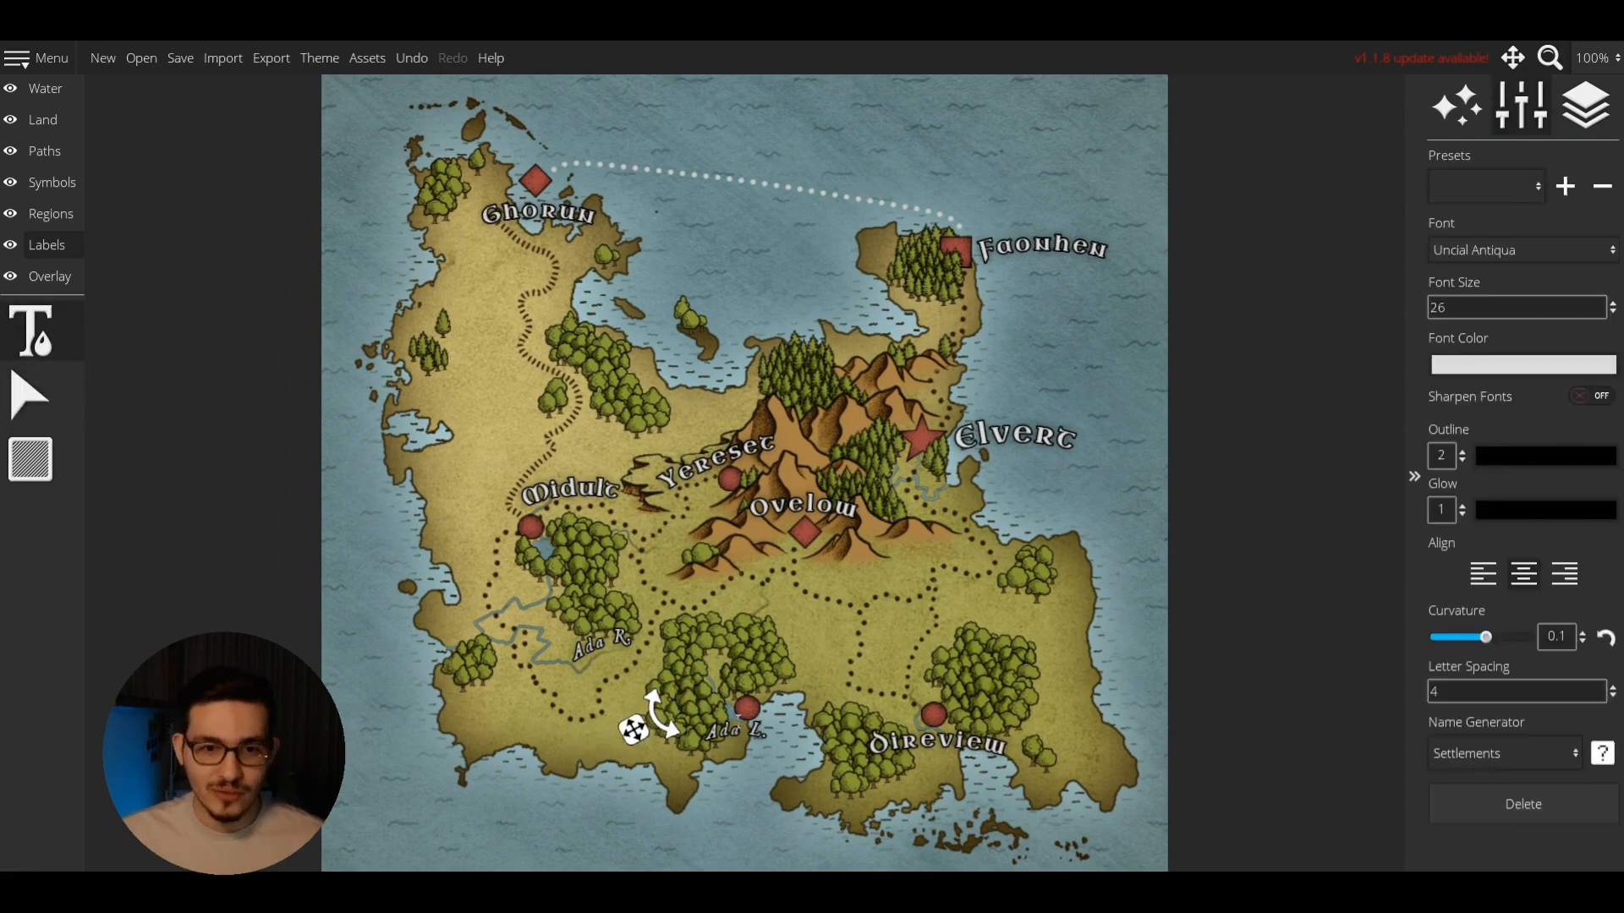
Delete the round red settlement marker beside the "Ada L." lake label.
{"action": "left_click", "coordinate": [51, 182]}
{"action": "left_click", "coordinate": [34, 592]}
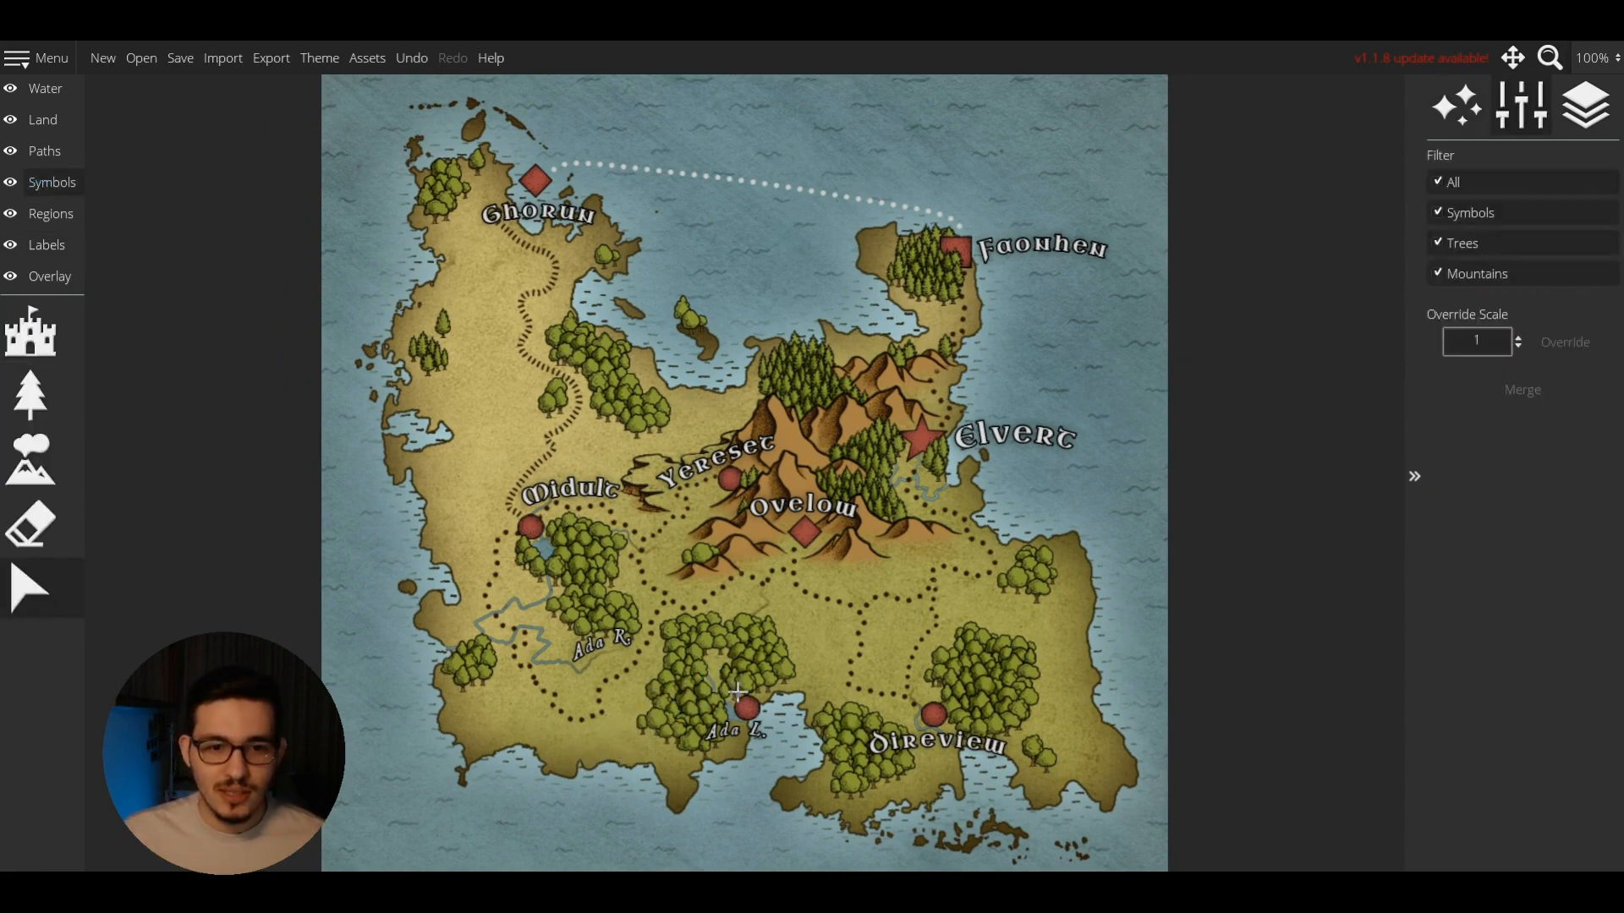
{"action": "left_click", "coordinate": [768, 706]}
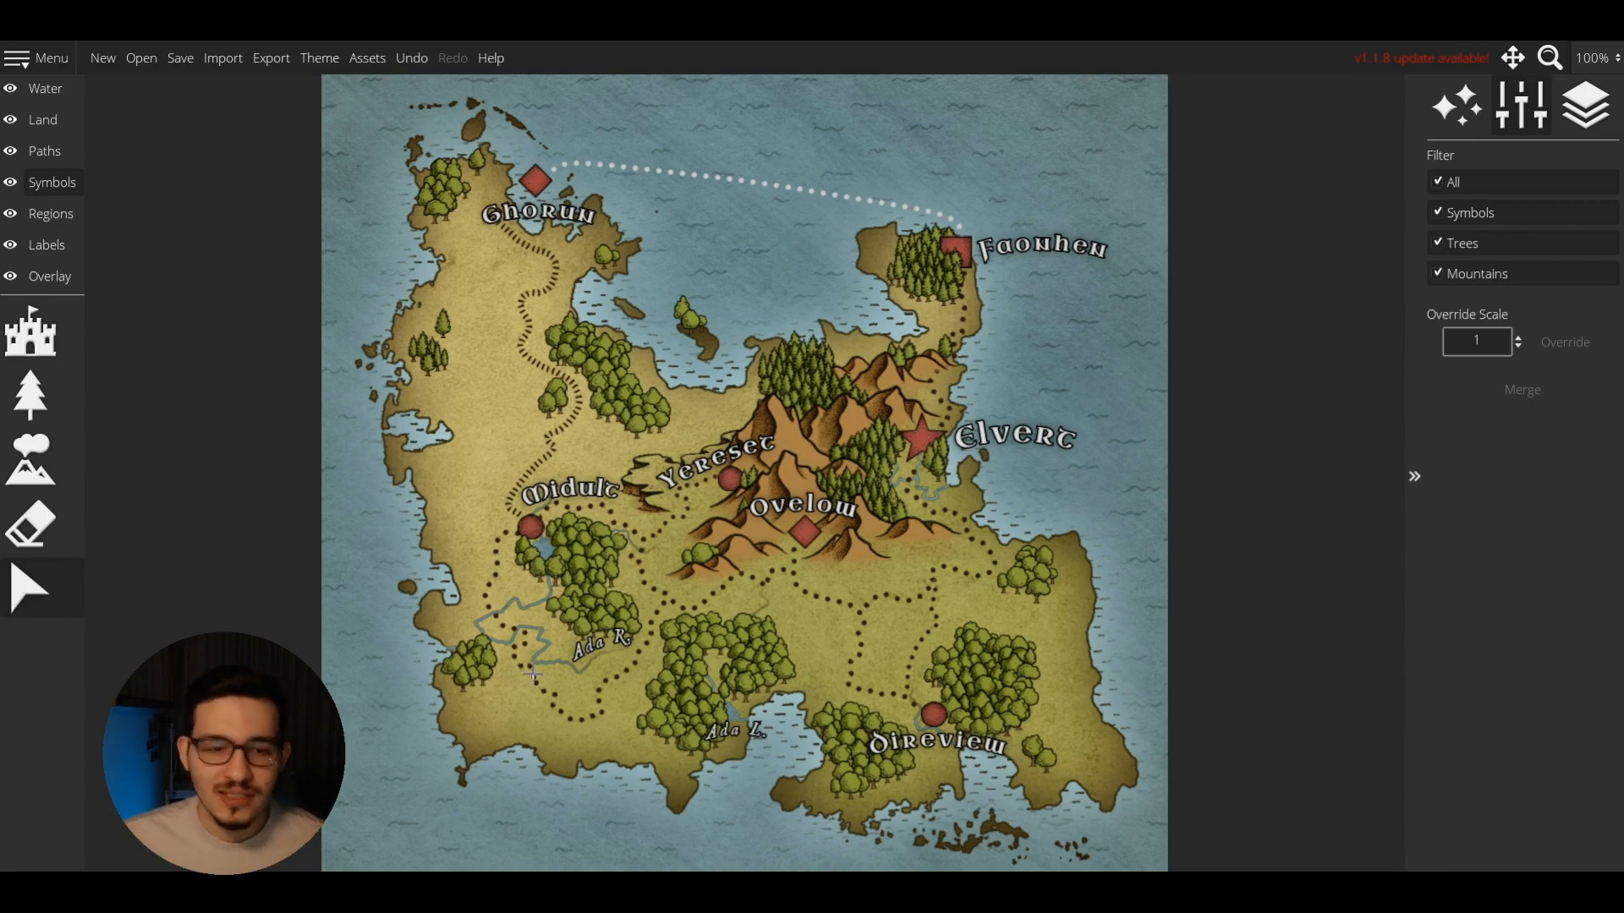
{"action": "scroll", "coordinate": [539, 676], "scroll_direction": "down", "scroll_amount": 1}
{"action": "left_click_drag", "start_coordinate": [549, 689], "coordinate": [569, 718]}
{"action": "scroll", "coordinate": [583, 700], "scroll_direction": "up", "scroll_amount": 1}
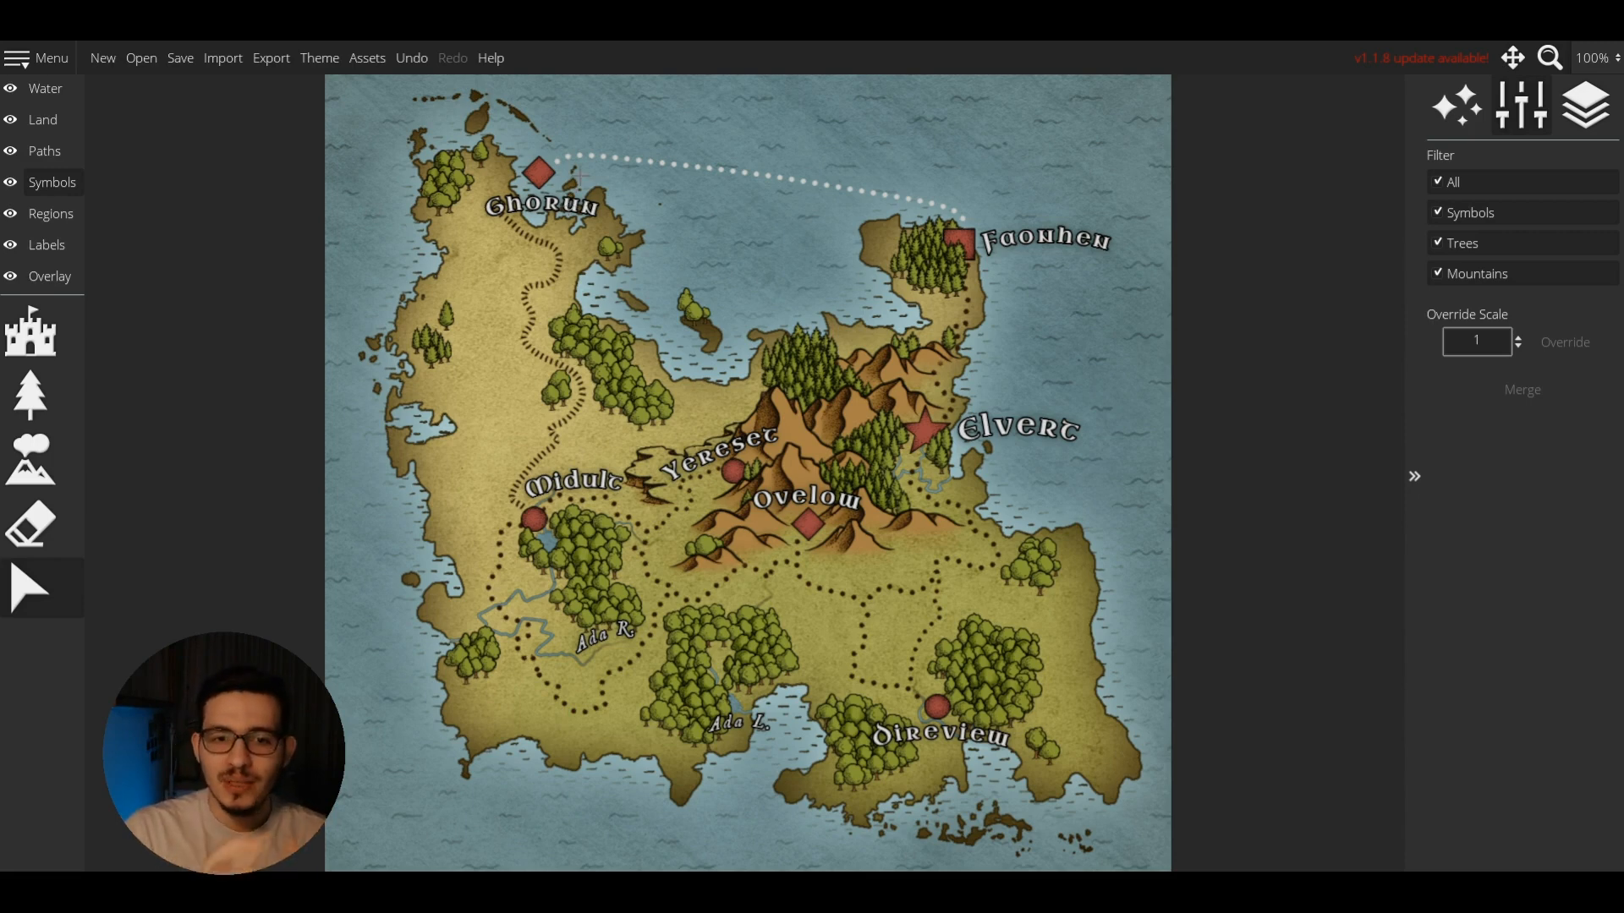
Rotate the "Ovelow" label in the mountains so it slants upward above its diamond marker, and leave it deselected.
{"action": "left_click", "coordinate": [56, 239]}
{"action": "left_click", "coordinate": [38, 328]}
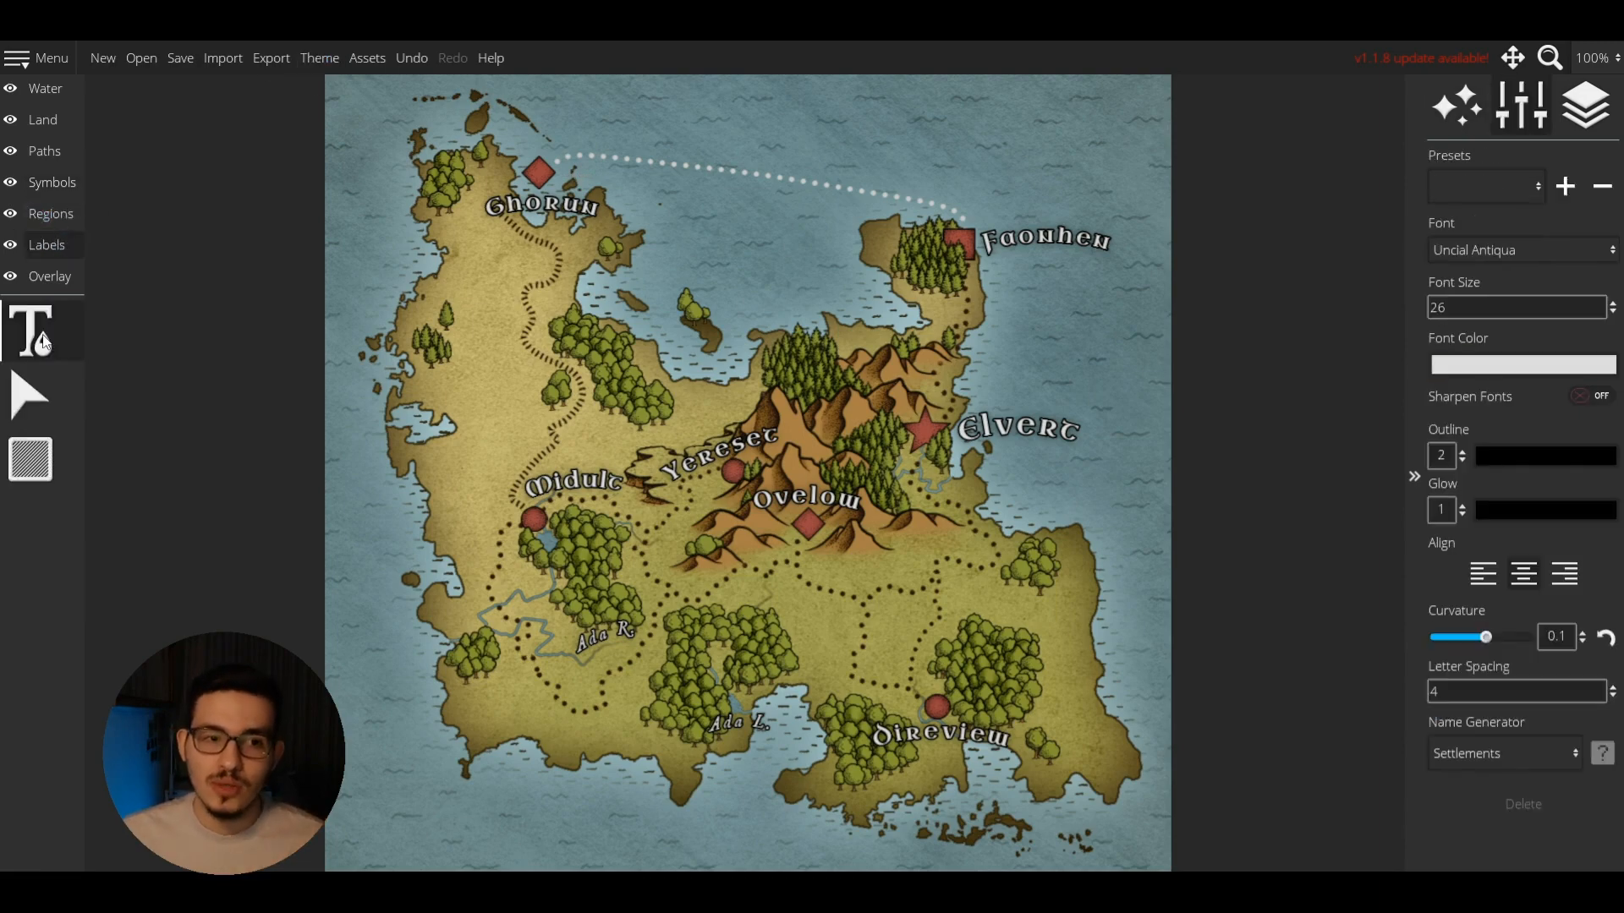
{"action": "scroll", "coordinate": [752, 529], "scroll_direction": "up", "scroll_amount": 2}
{"action": "left_click", "coordinate": [812, 484]}
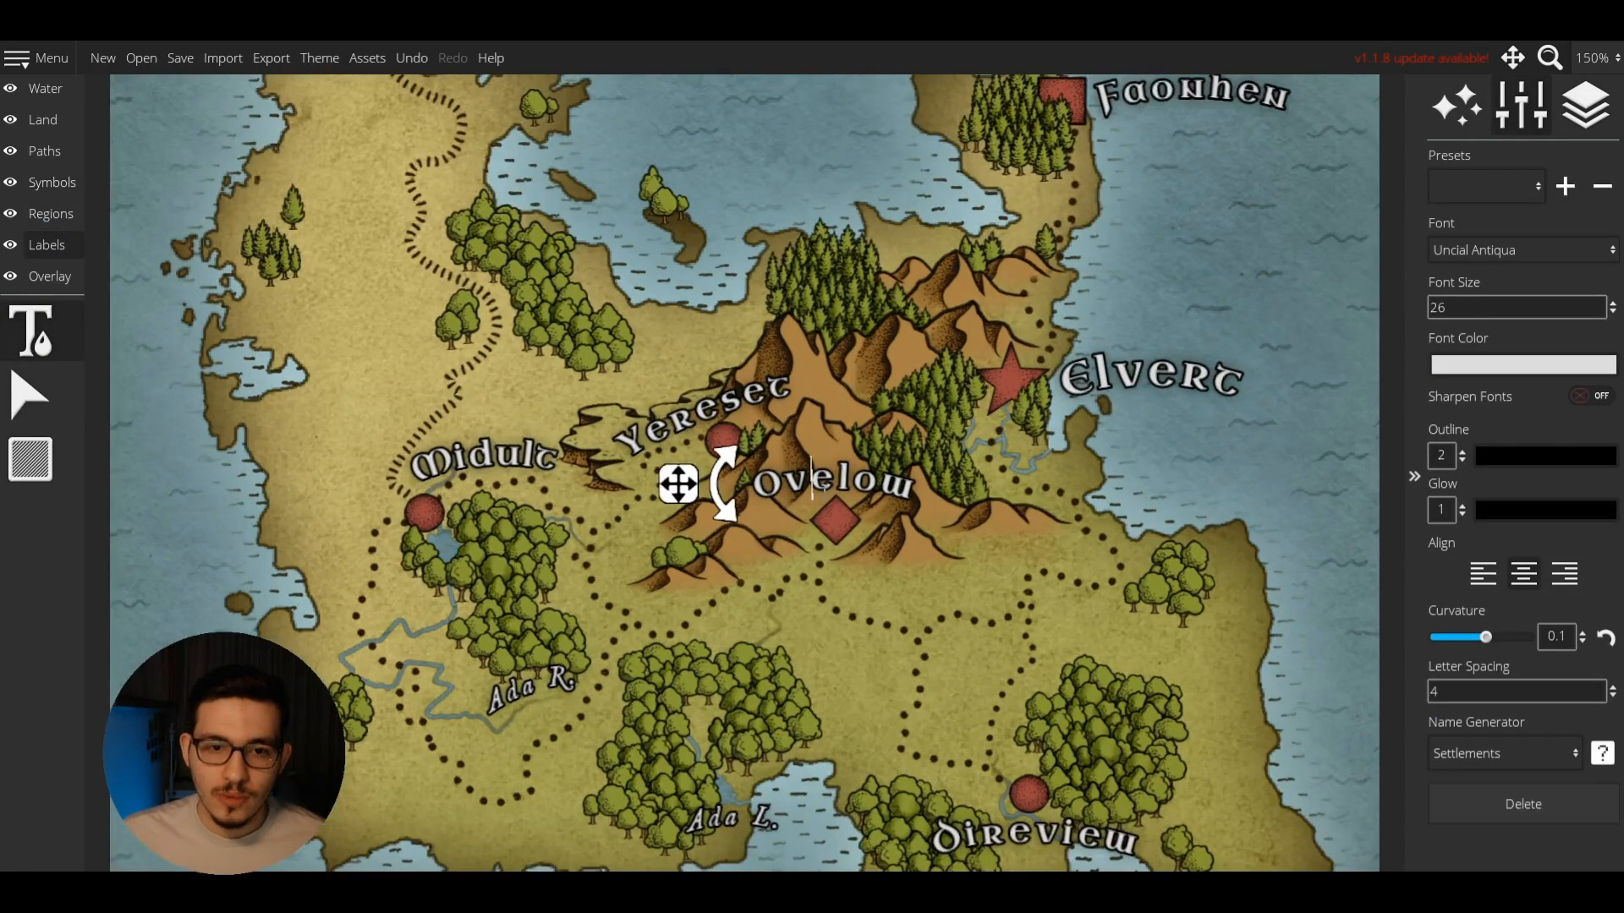
{"action": "left_click_drag", "start_coordinate": [726, 491], "coordinate": [715, 548]}
{"action": "left_click", "coordinate": [56, 413]}
{"action": "scroll", "coordinate": [565, 463], "scroll_direction": "down", "scroll_amount": 3}
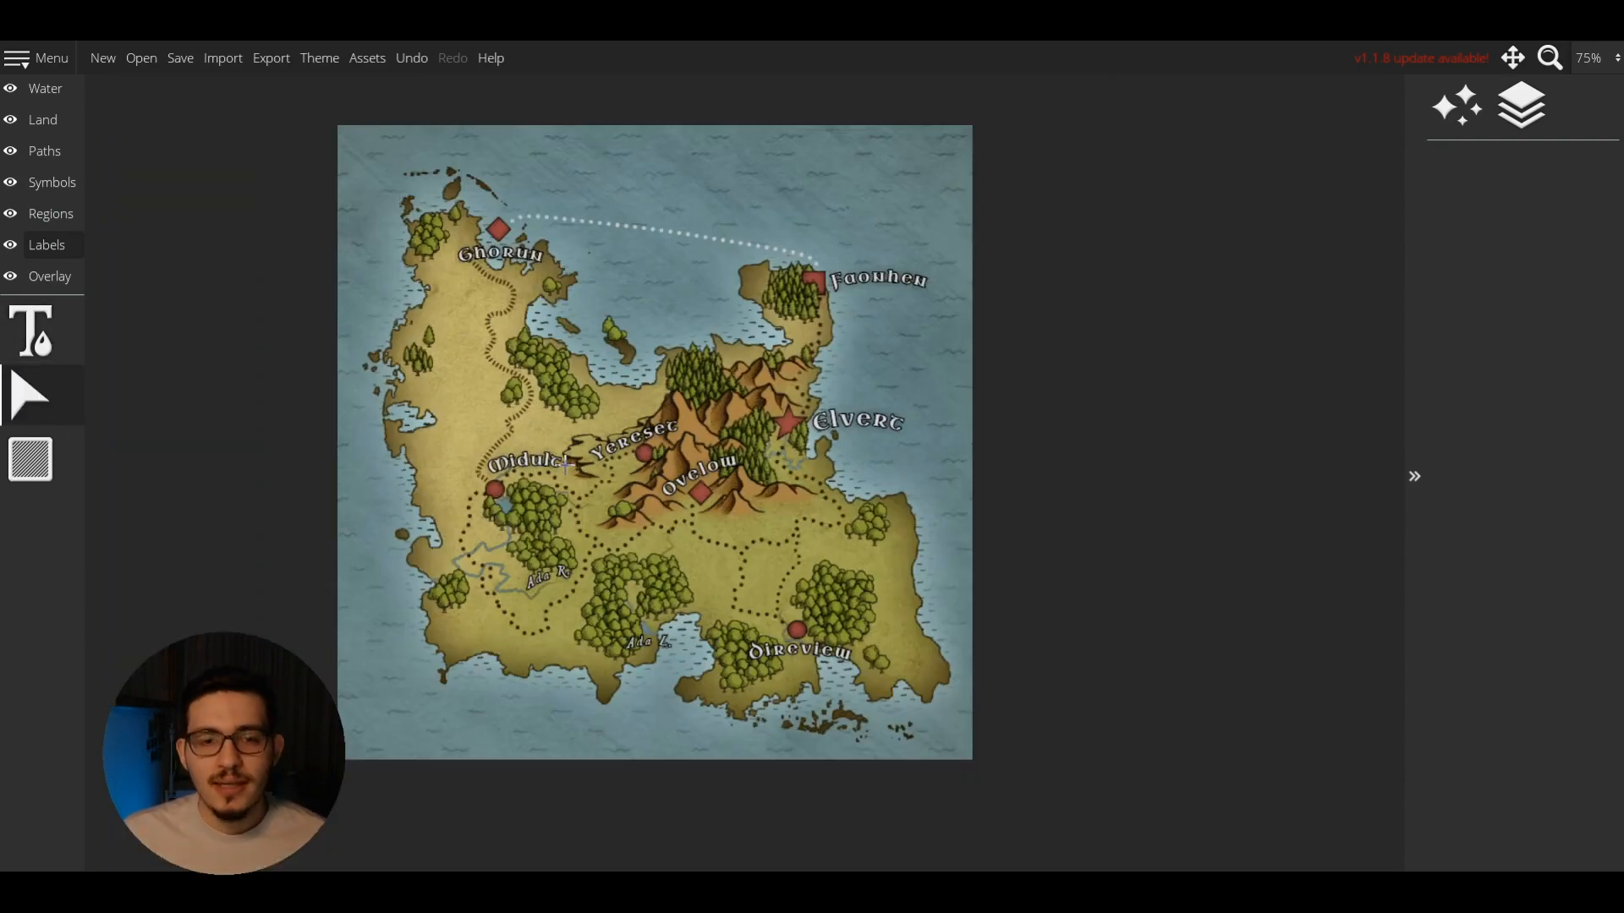